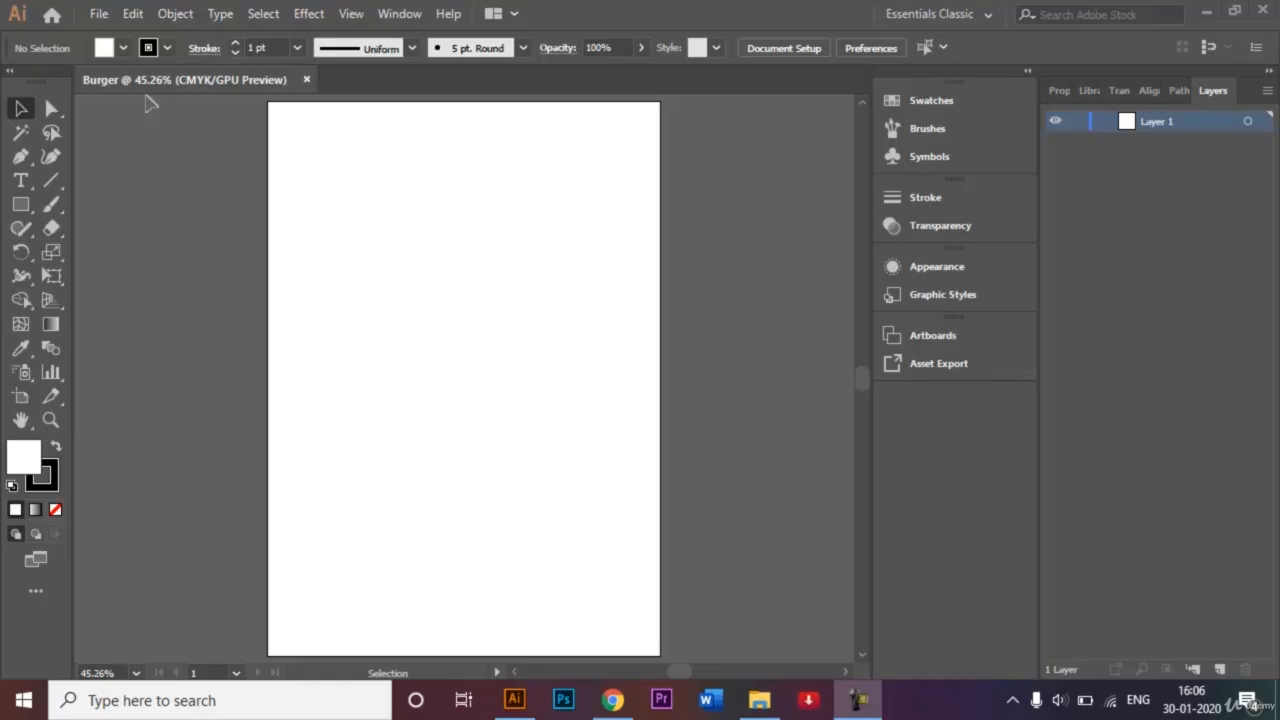
pyautogui.click(969, 14)
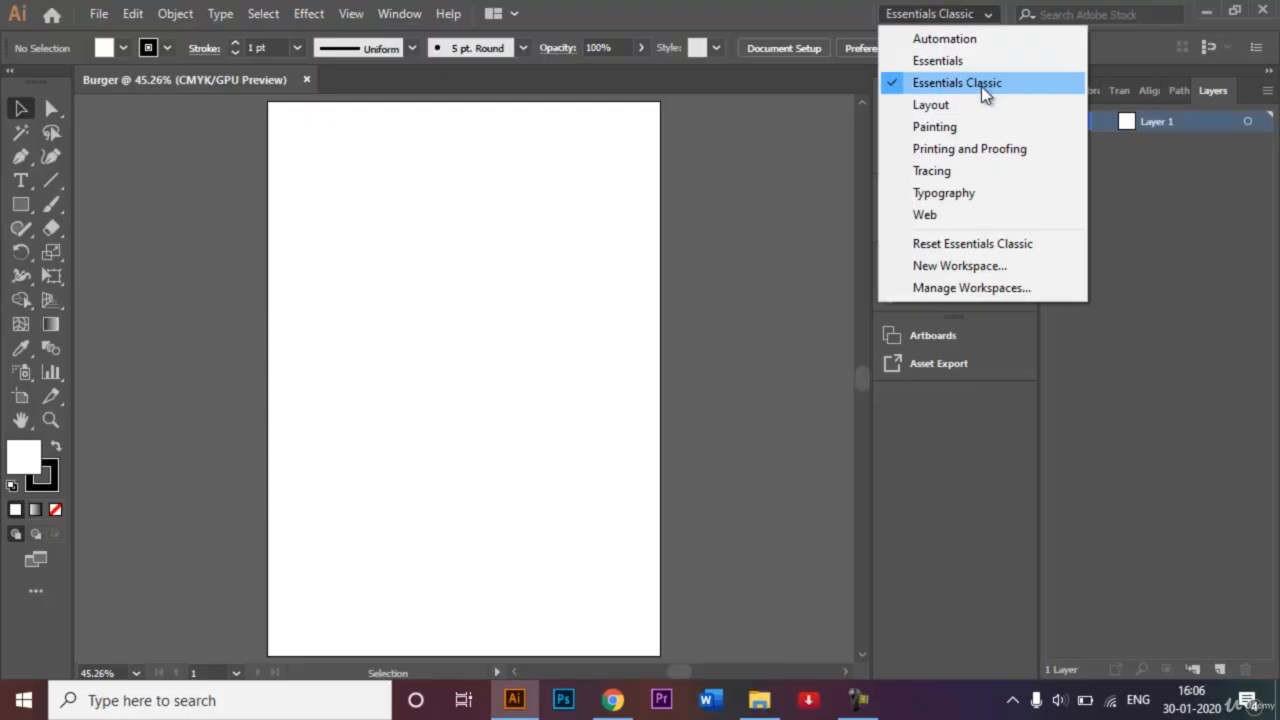
pyautogui.click(737, 233)
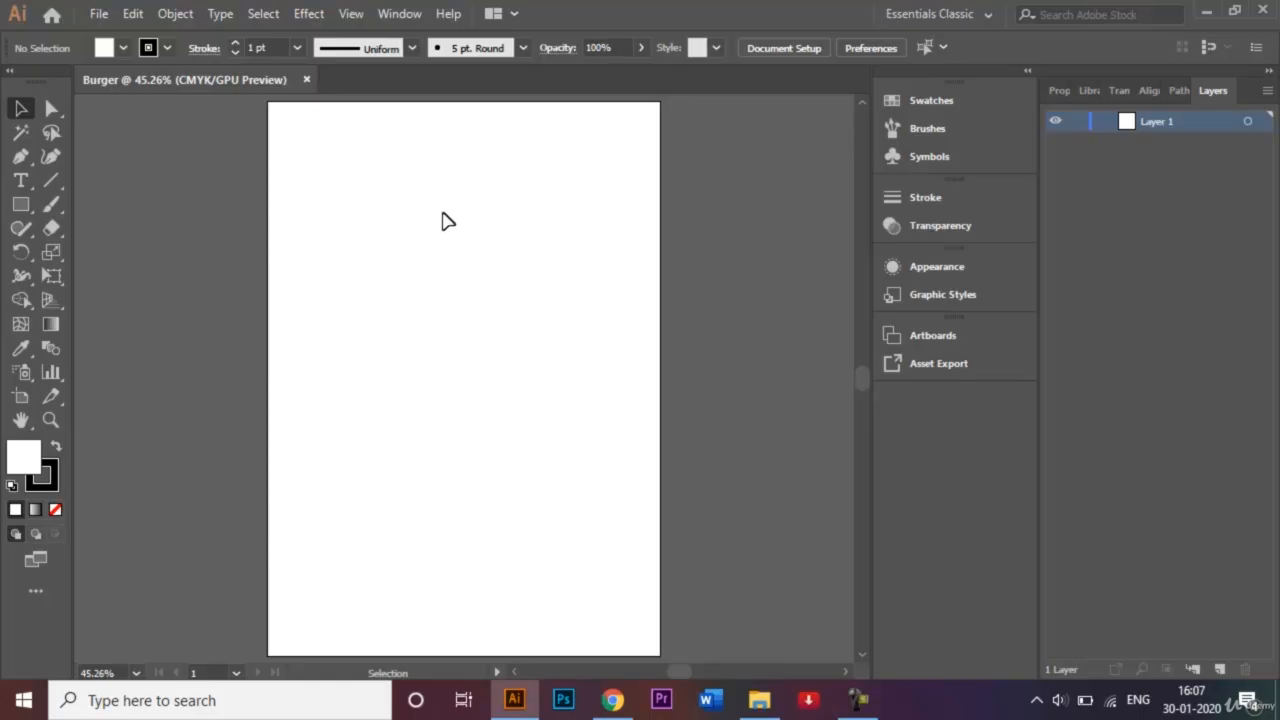
# Draw a large circle with no fill and a 1 pt black stroke, centred at about X 96 mm, Y 148.5 mm on the artboard.
pyautogui.click(29, 213)
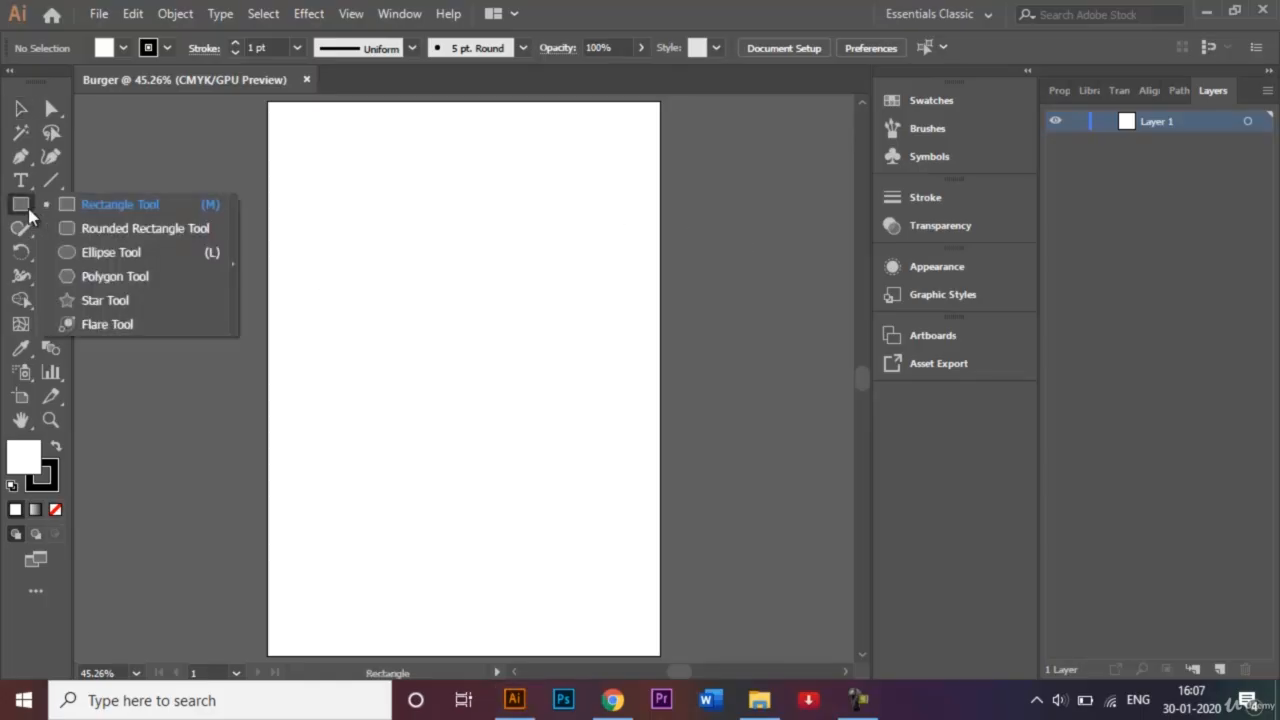
pyautogui.click(112, 257)
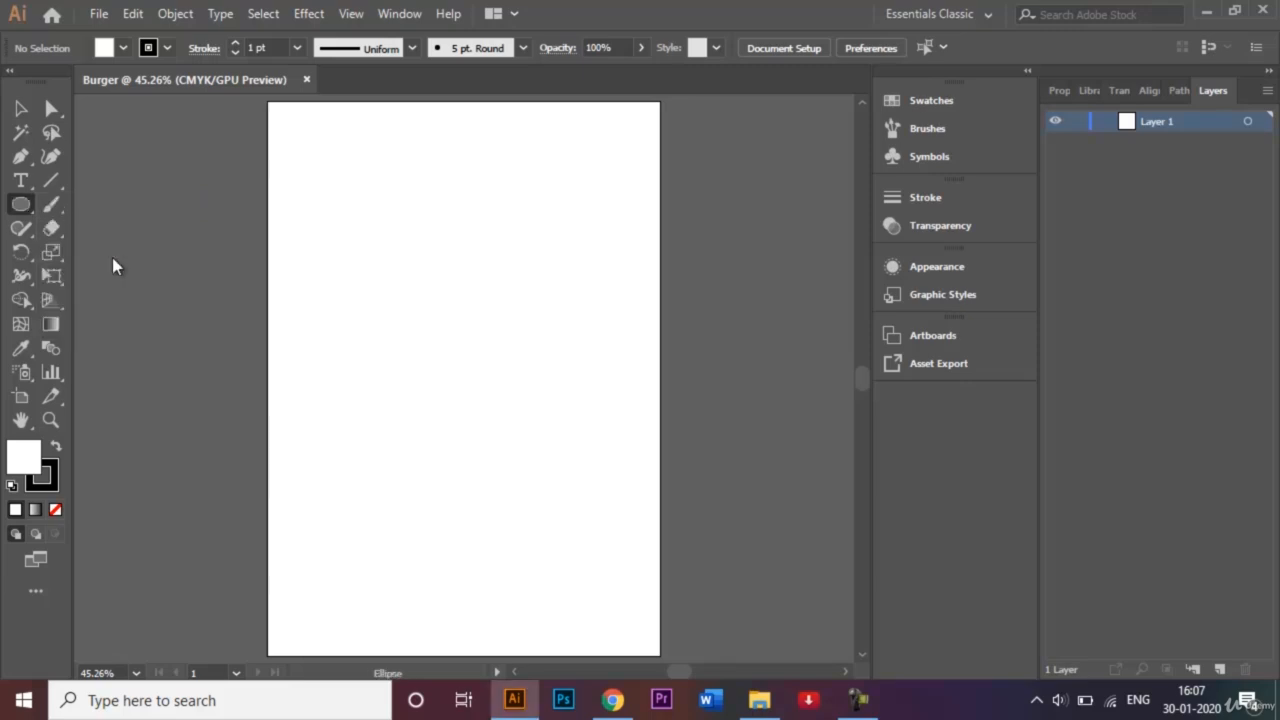
pyautogui.click(56, 511)
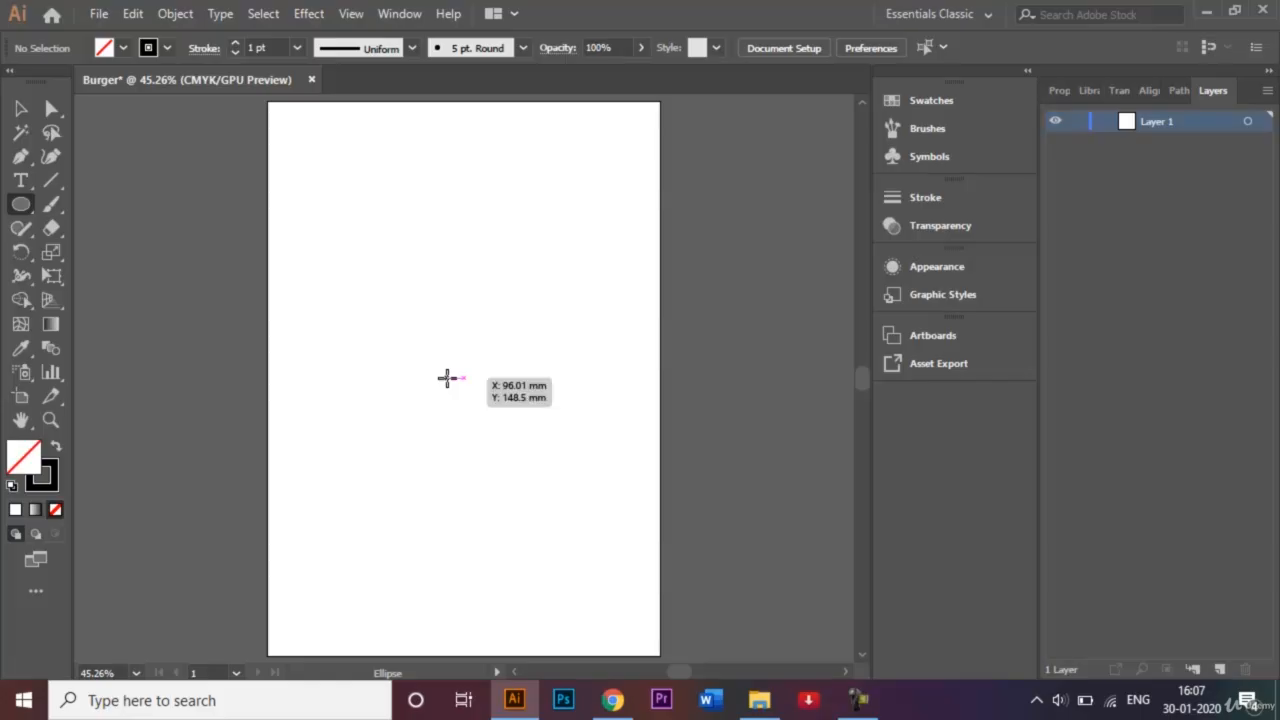
pyautogui.moveTo(447, 377); pyautogui.dragTo(599, 420)
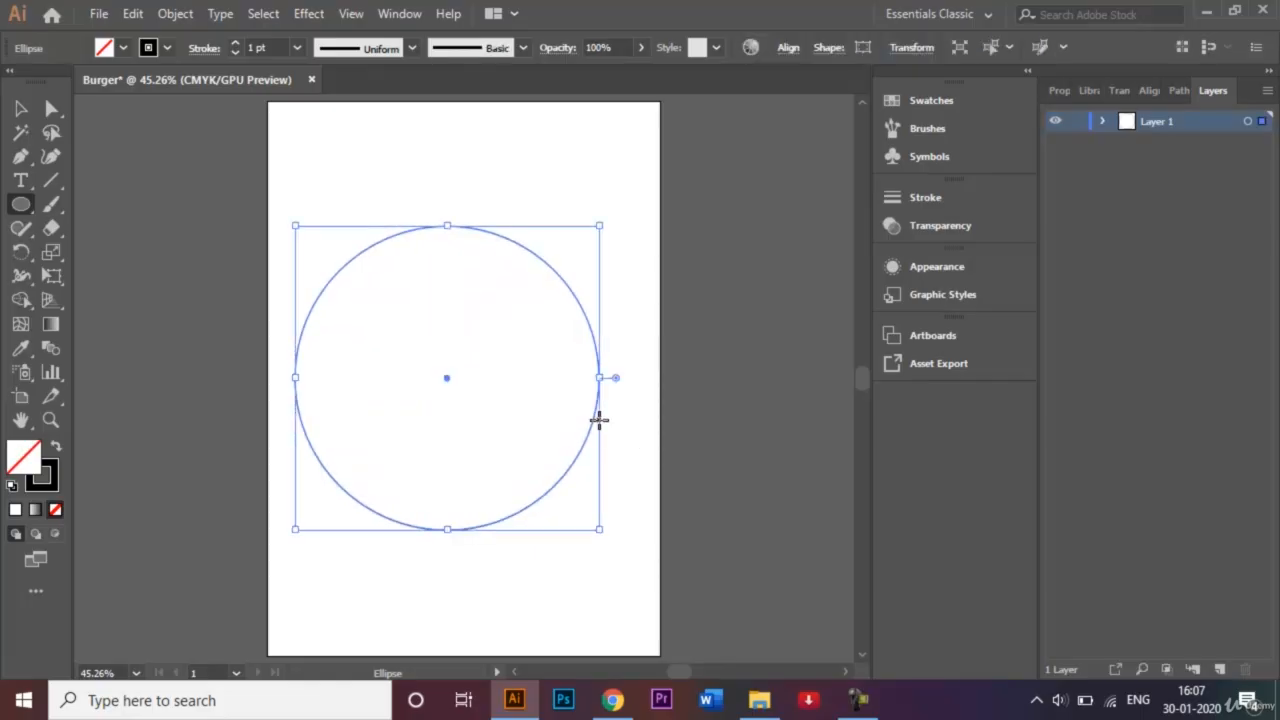
# Draw a horizontal line through the circle's centre, extending past both sides of the circle, and deselect it.
pyautogui.click(57, 188)
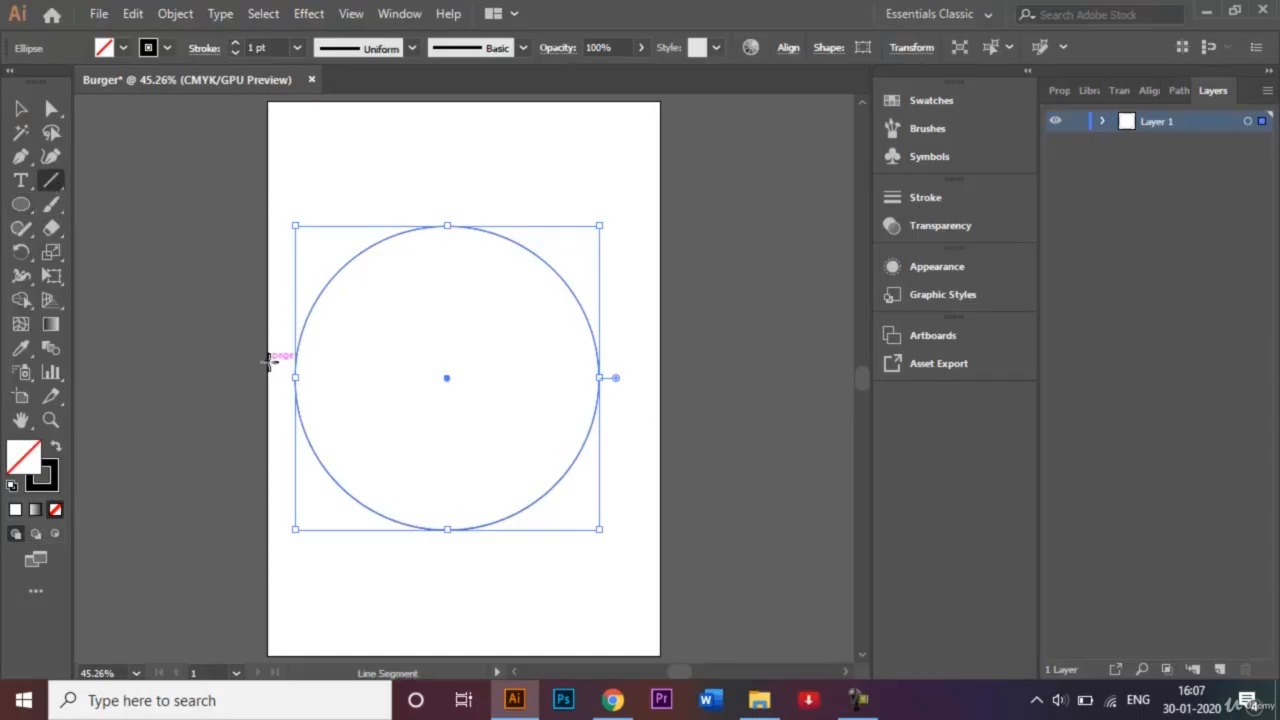
pyautogui.moveTo(276, 379)
pyautogui.mouseDown()
pyautogui.moveTo(443, 366)
pyautogui.moveTo(523, 386)
pyautogui.moveTo(631, 378)
pyautogui.mouseUp()
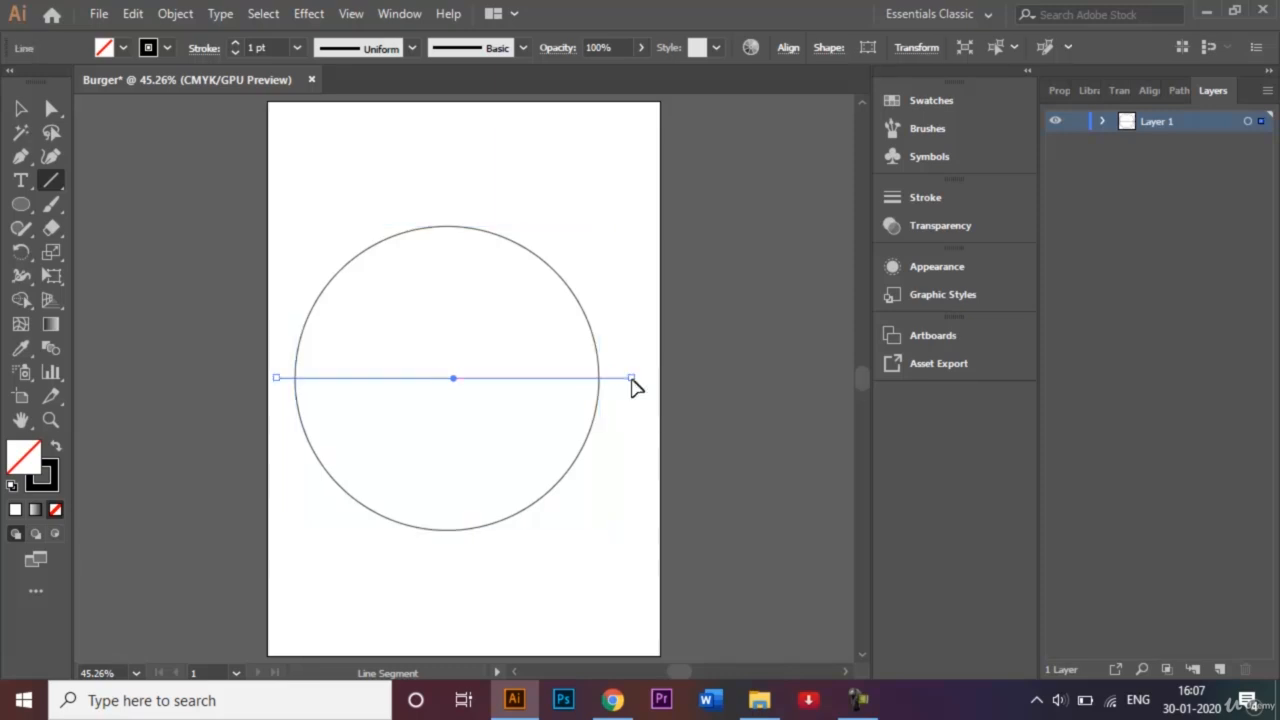
pyautogui.click(21, 108)
pyautogui.click(484, 122)
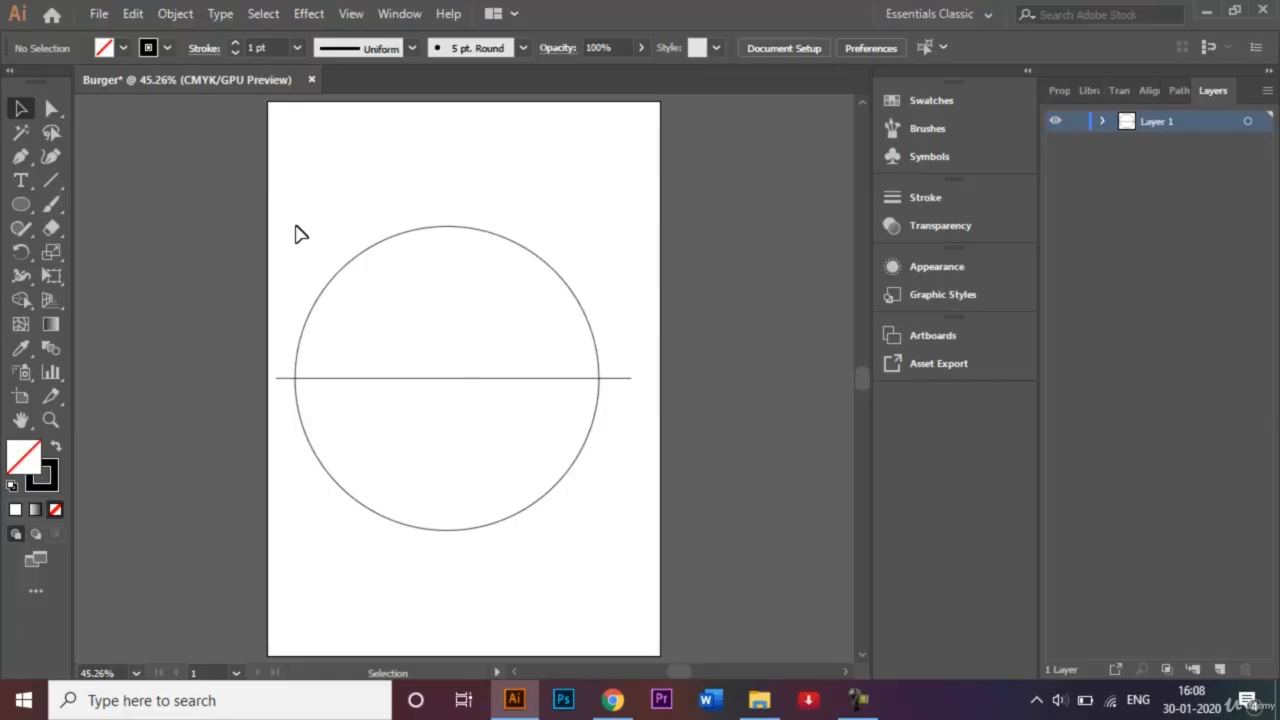
# Use the Shape Builder on the circle and line to remove both overhanging line ends and the circle's lower half.
pyautogui.moveTo(295, 227); pyautogui.dragTo(626, 550)
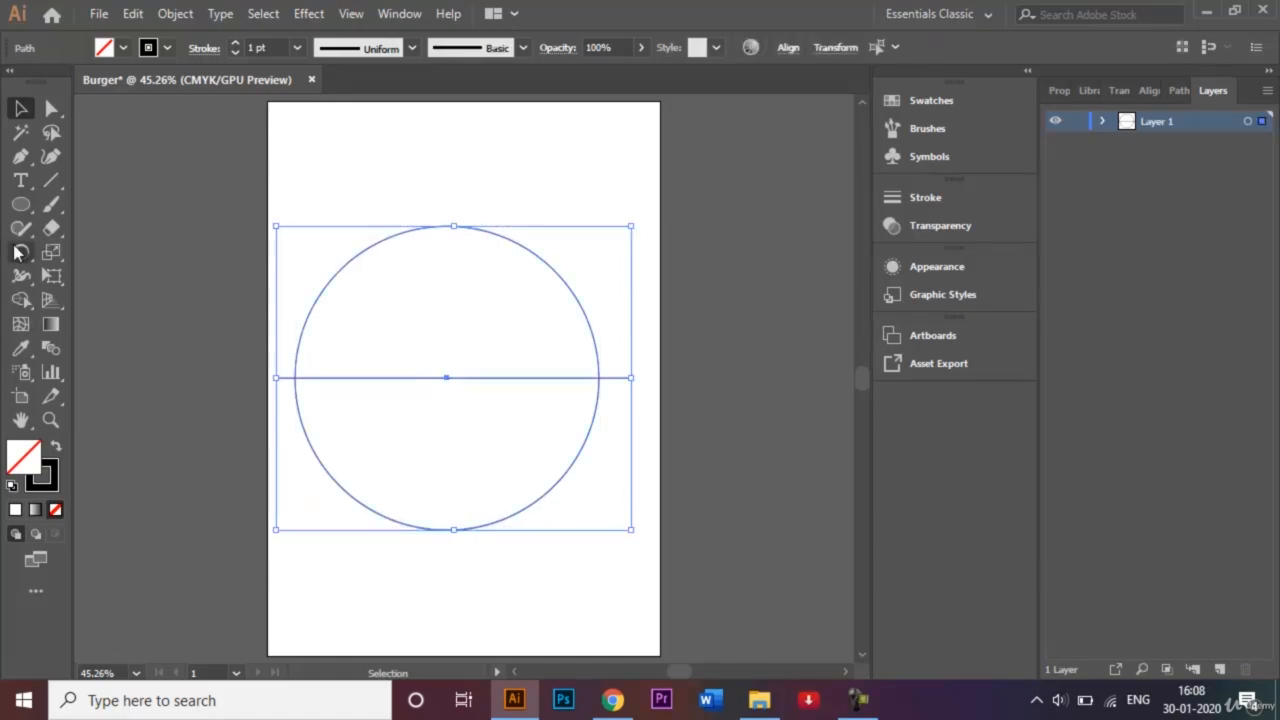
pyautogui.click(21, 300)
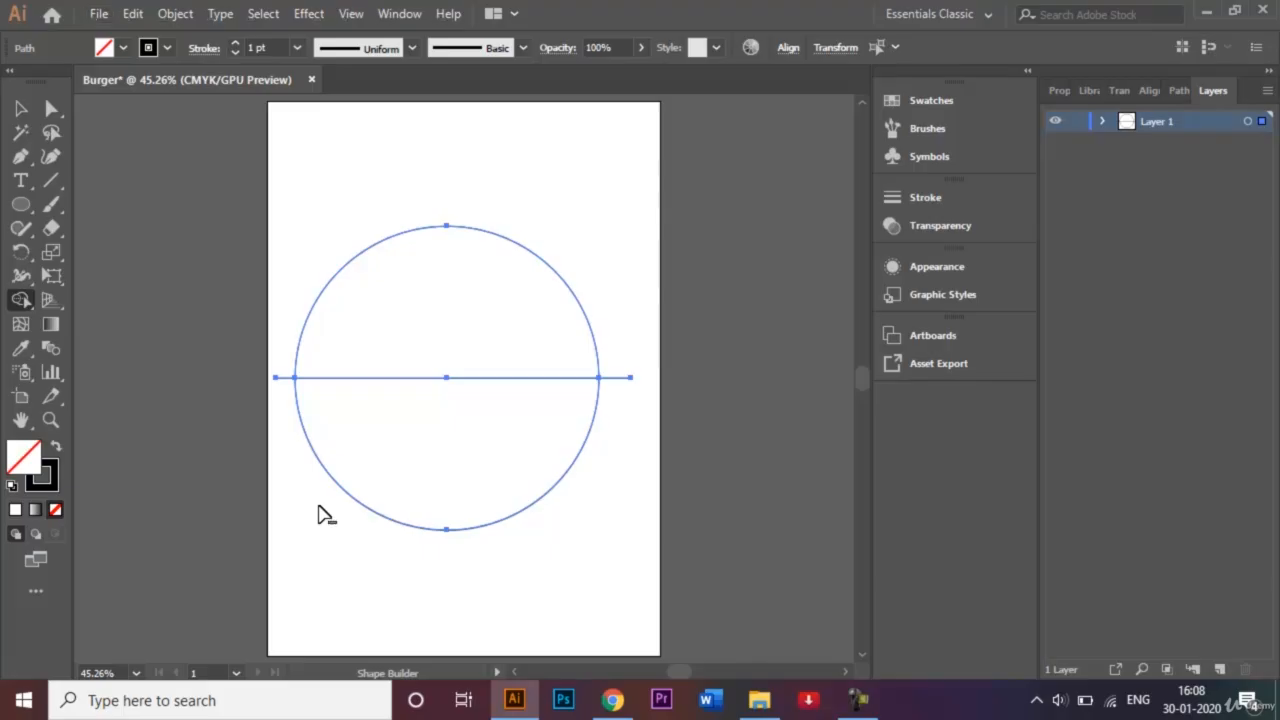
pyautogui.keyDown('alt'); pyautogui.click(285, 379); pyautogui.keyUp('alt')
pyautogui.keyDown('alt'); pyautogui.click(622, 388); pyautogui.keyUp('alt')
pyautogui.keyDown('alt'); pyautogui.click(580, 414); pyautogui.keyUp('alt')
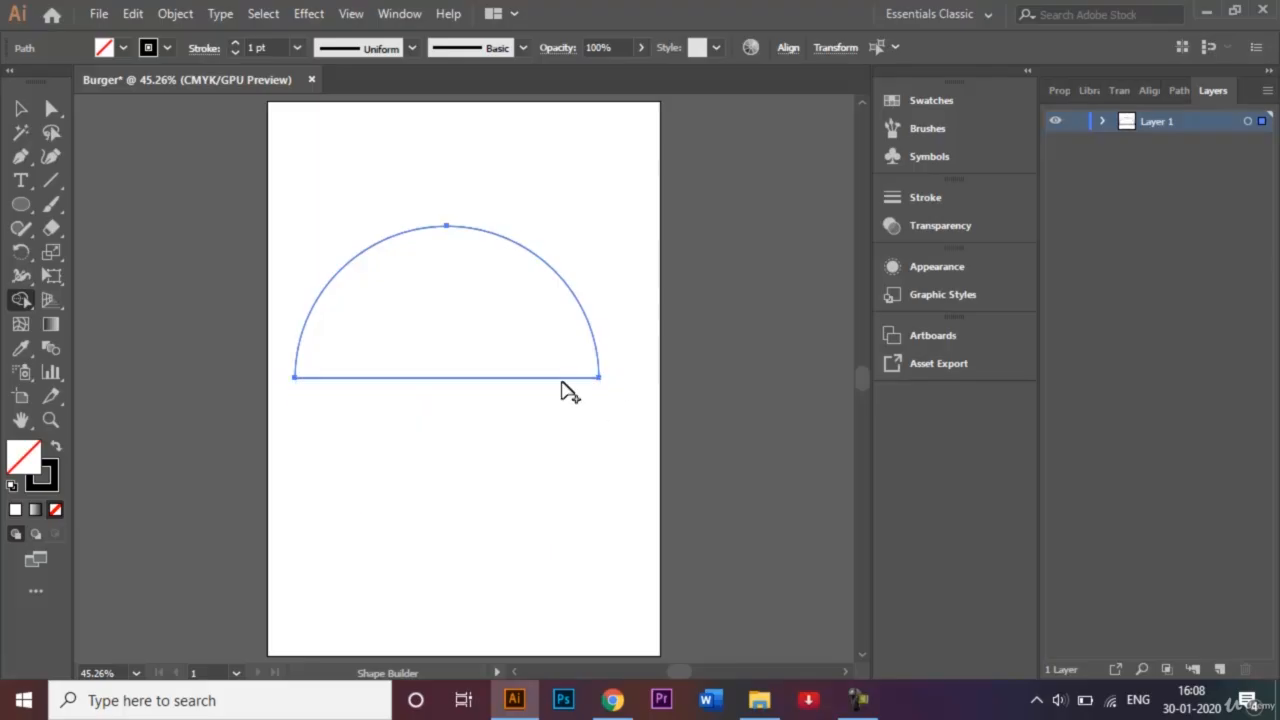
pyautogui.click(21, 108)
pyautogui.click(493, 200)
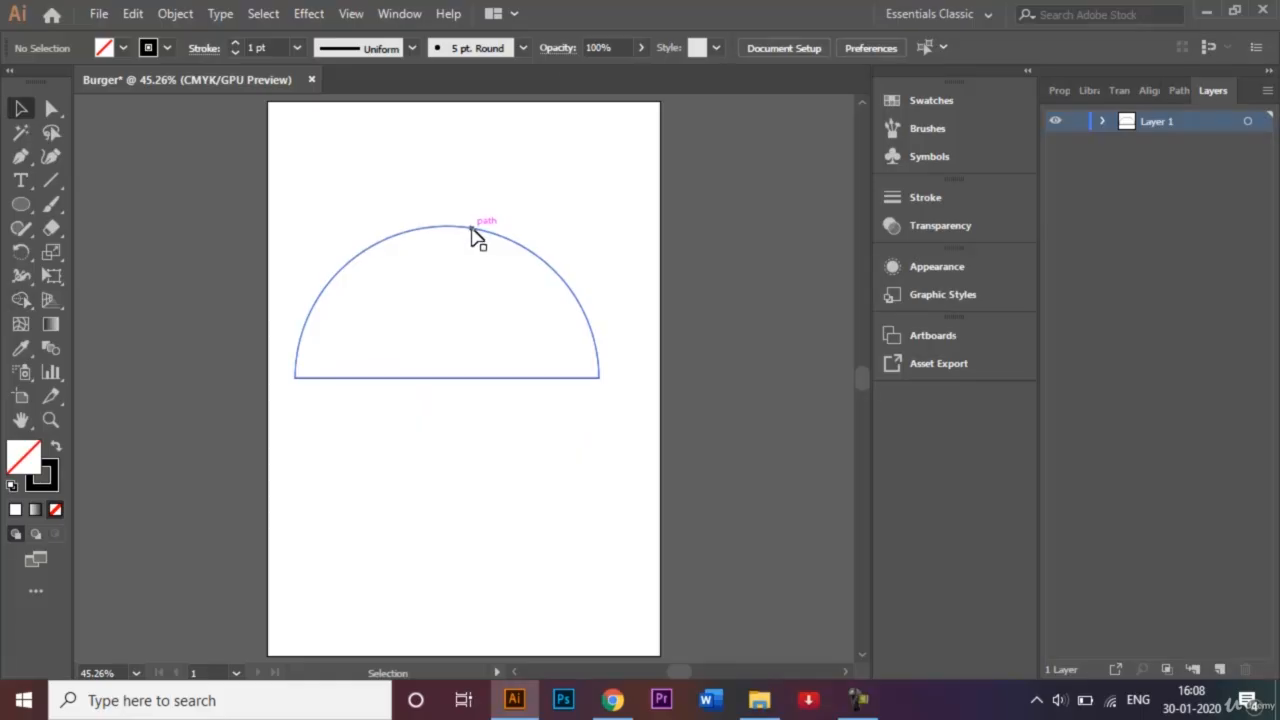
# Move the semicircle slightly up off its baseline and delete the leftover line beneath it.
pyautogui.moveTo(472, 233); pyautogui.dragTo(483, 197)
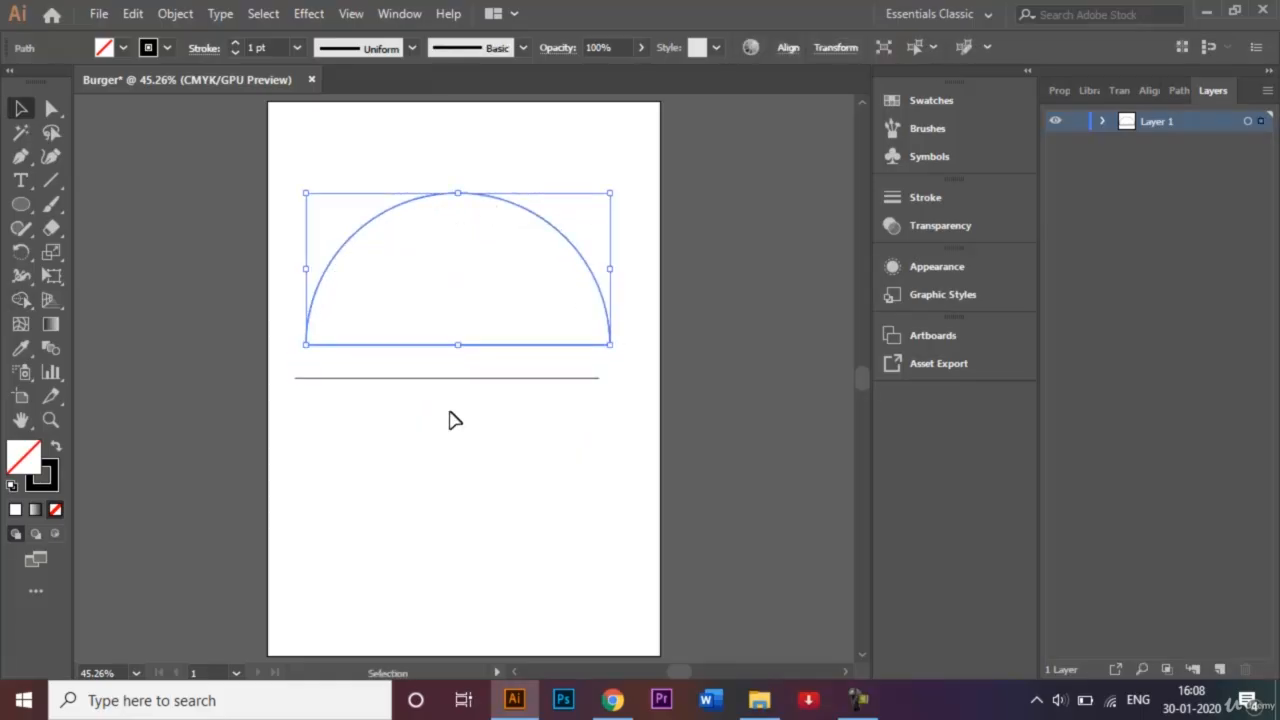
pyautogui.click(473, 447)
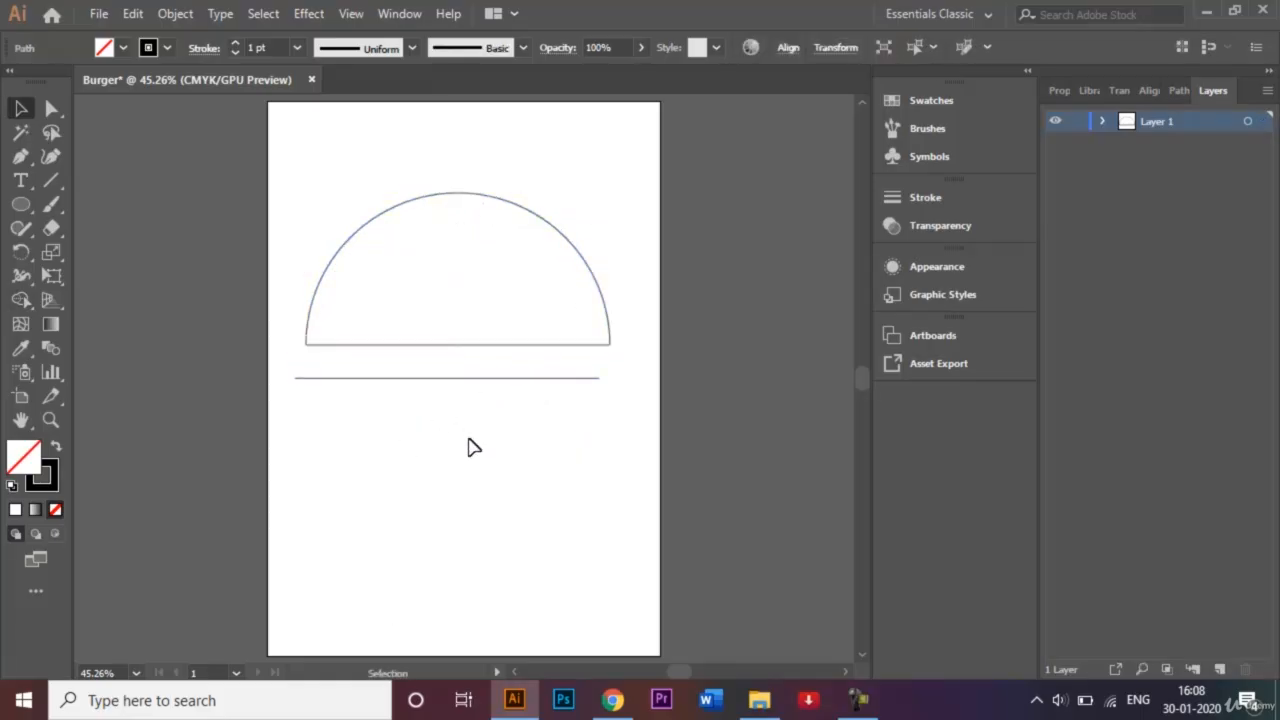
pyautogui.click(484, 380)
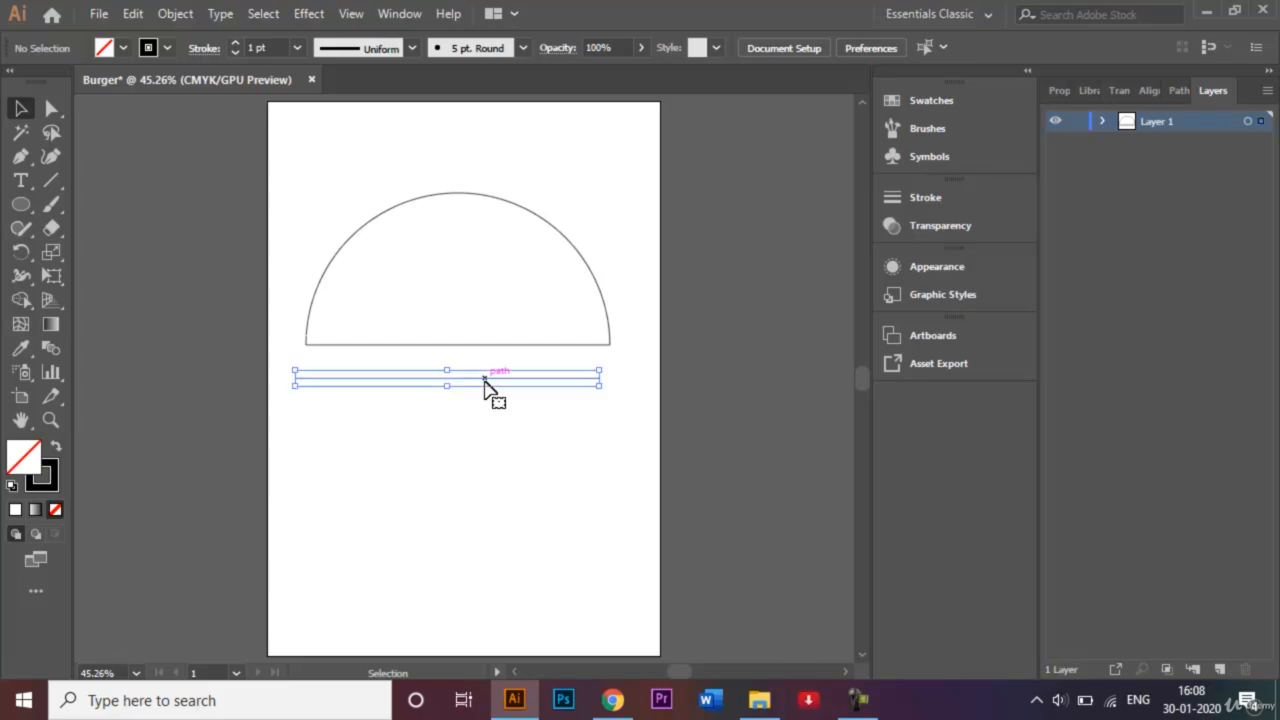
pyautogui.press('Delete')
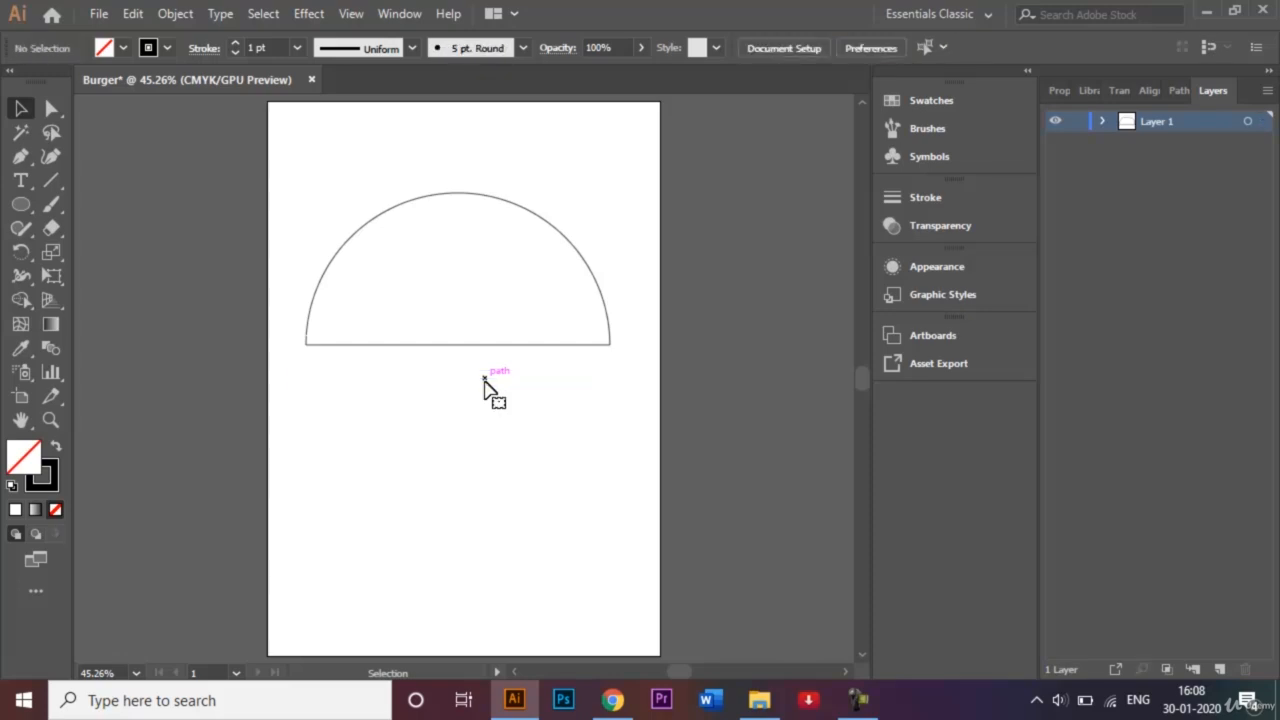
# Flatten the semicircle into a top bun by lowering its top anchor point to Y 91.689 mm.
pyautogui.click(440, 193)
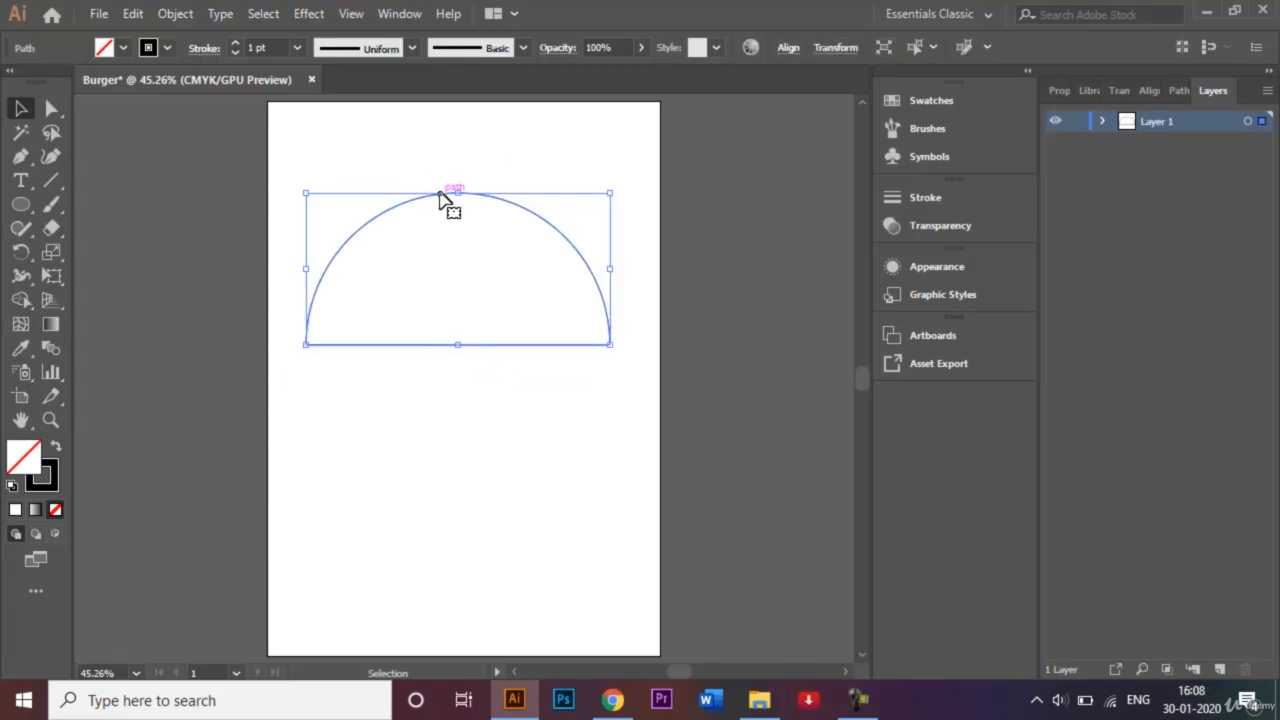
pyautogui.click(53, 110)
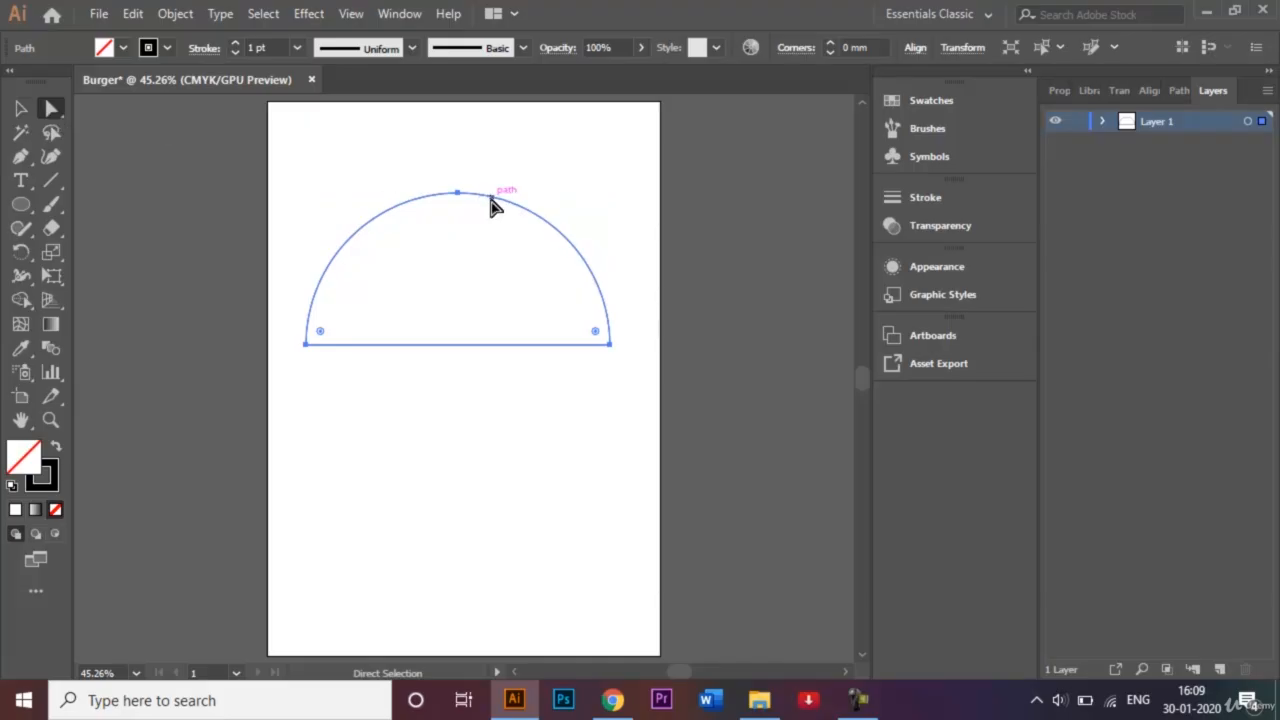
pyautogui.click(457, 194)
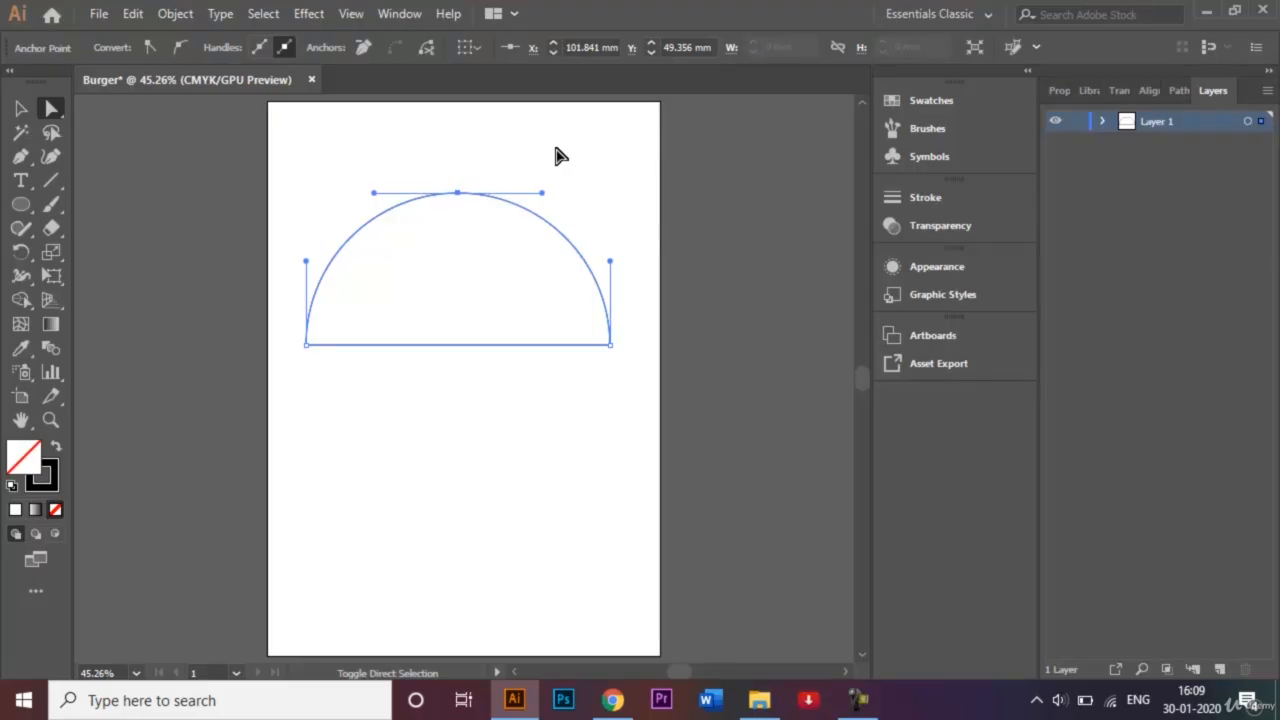
pyautogui.hotkey('shift', 'Down')
pyautogui.hotkey('shift', 'Down')
pyautogui.hotkey('shift', 'Down')
pyautogui.hotkey('shift', 'Down')
pyautogui.hotkey('shift', 'Down')
pyautogui.hotkey('shift', 'Down')
pyautogui.hotkey('shift', 'Down')
pyautogui.hotkey('shift', 'Down')
pyautogui.hotkey('shift', 'Down')
pyautogui.hotkey('shift', 'Down')
pyautogui.hotkey('shift', 'Down')
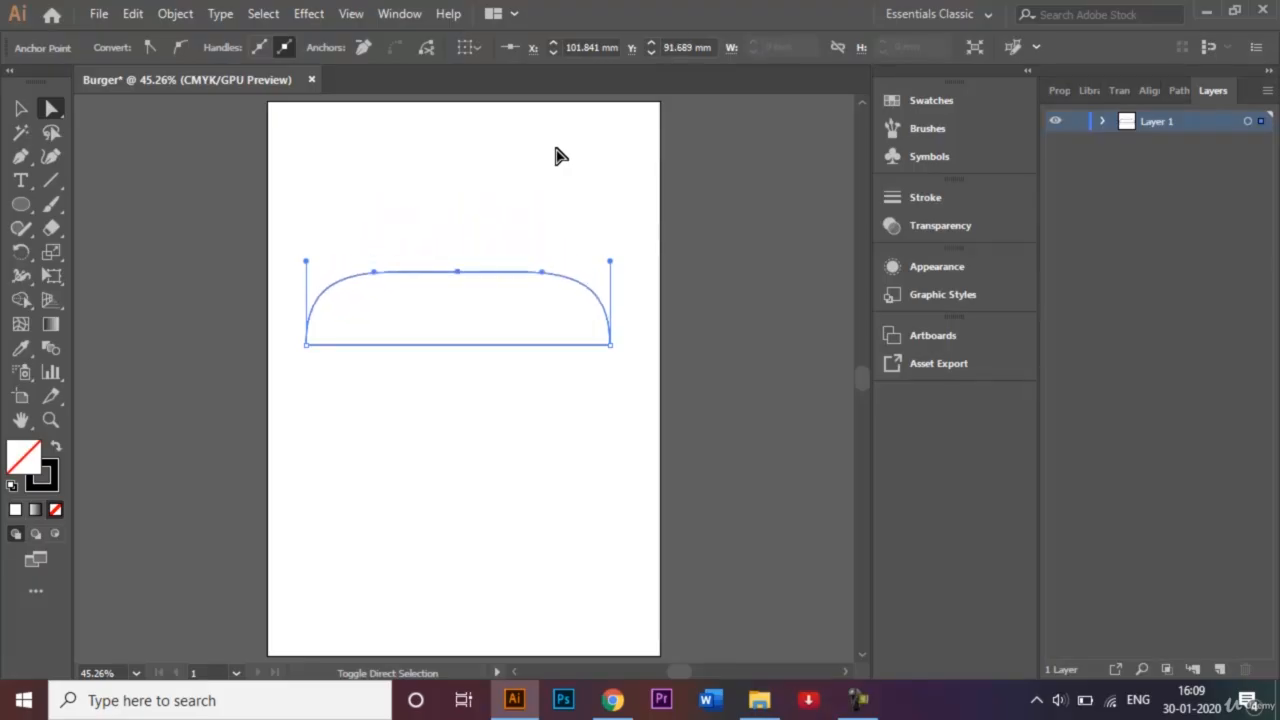
pyautogui.hotkey('shift', 'Down')
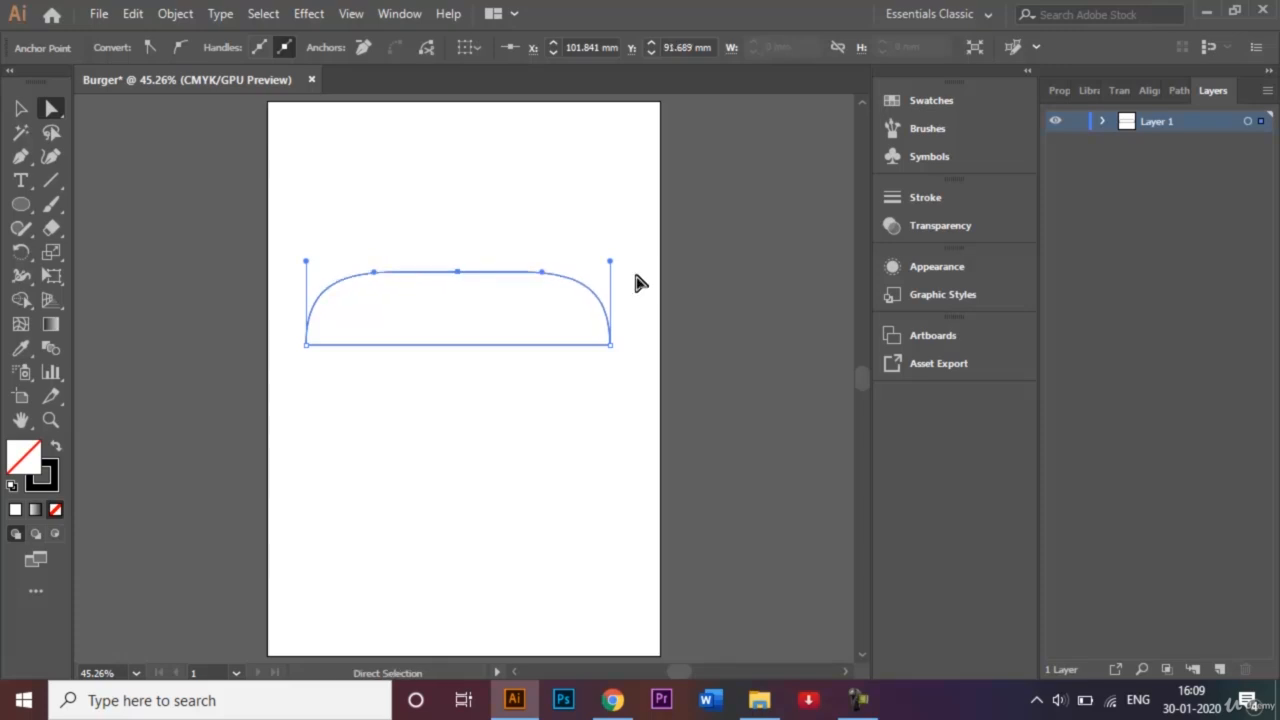
pyautogui.click(21, 108)
pyautogui.click(490, 187)
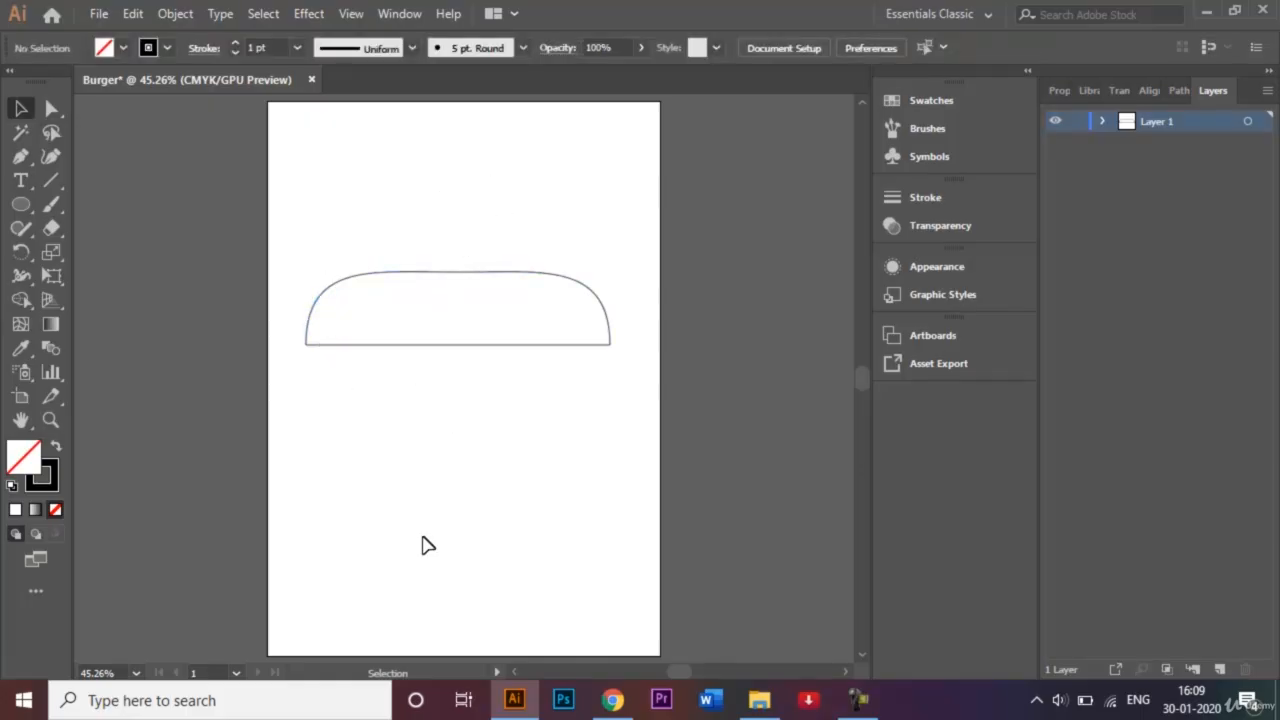
# Create a copy of the top bun reflected across the horizontal axis.
pyautogui.click(479, 281)
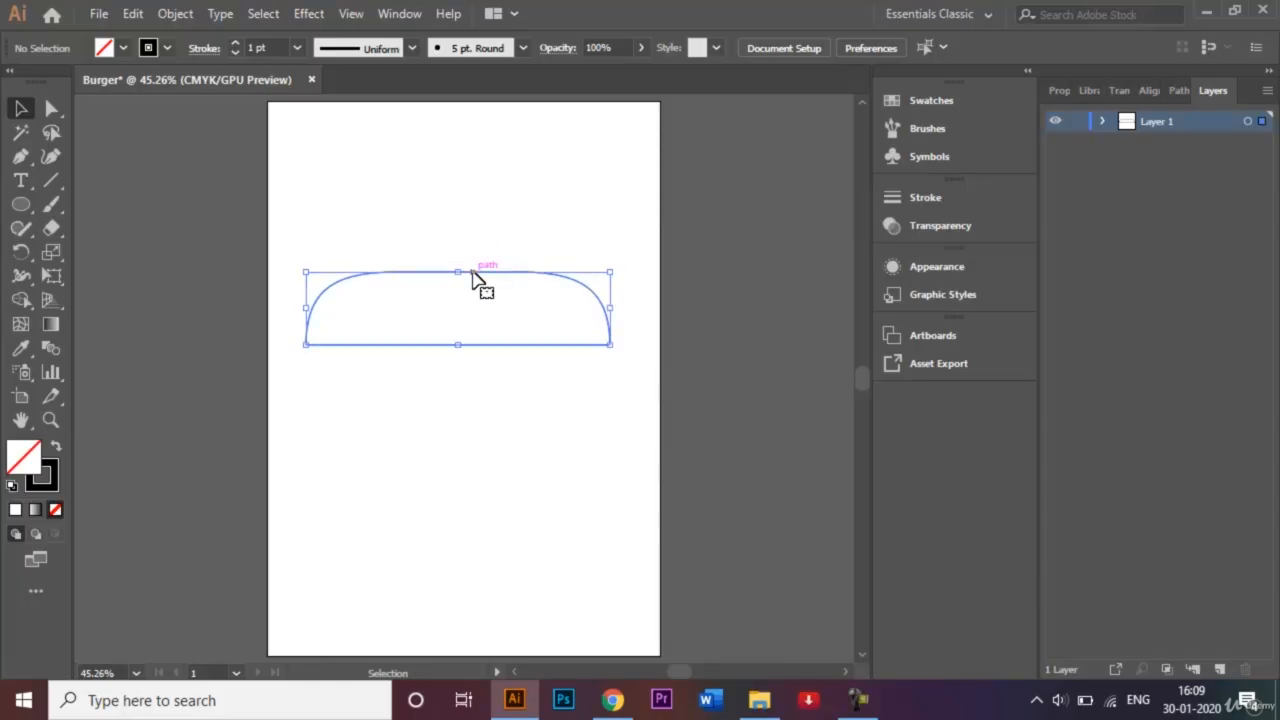
pyautogui.click(165, 14)
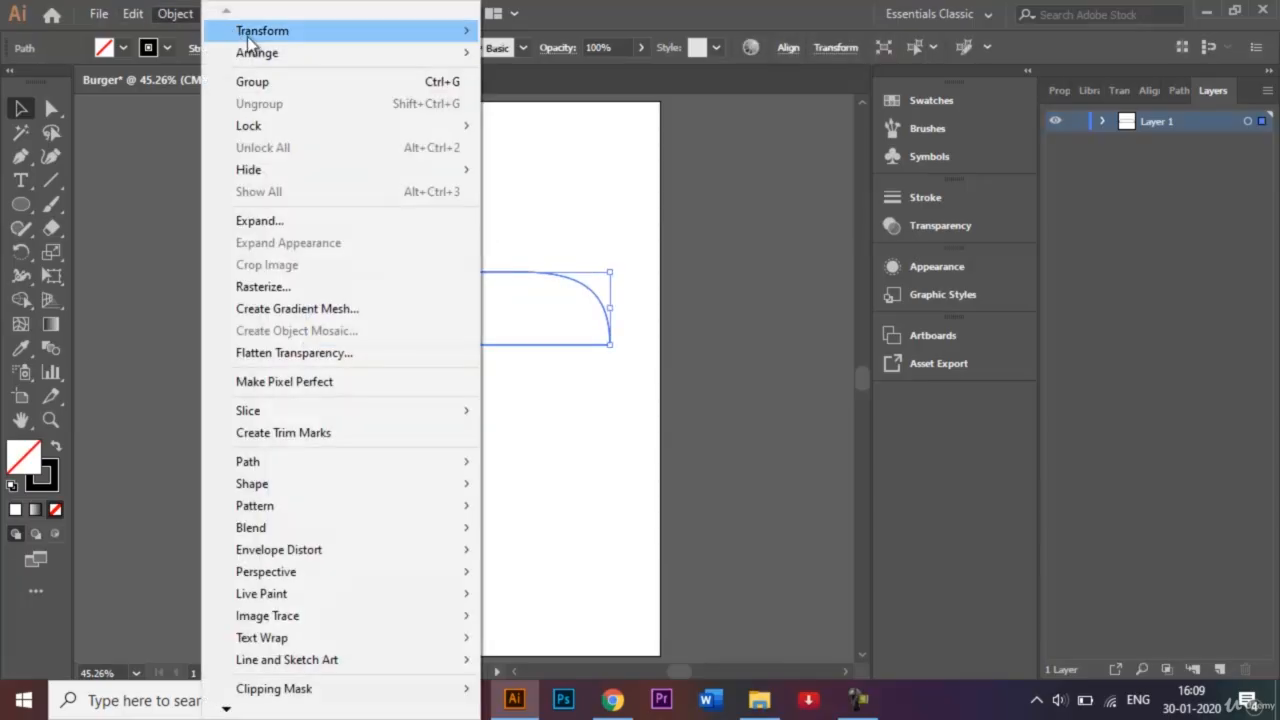
pyautogui.moveTo(251, 33)
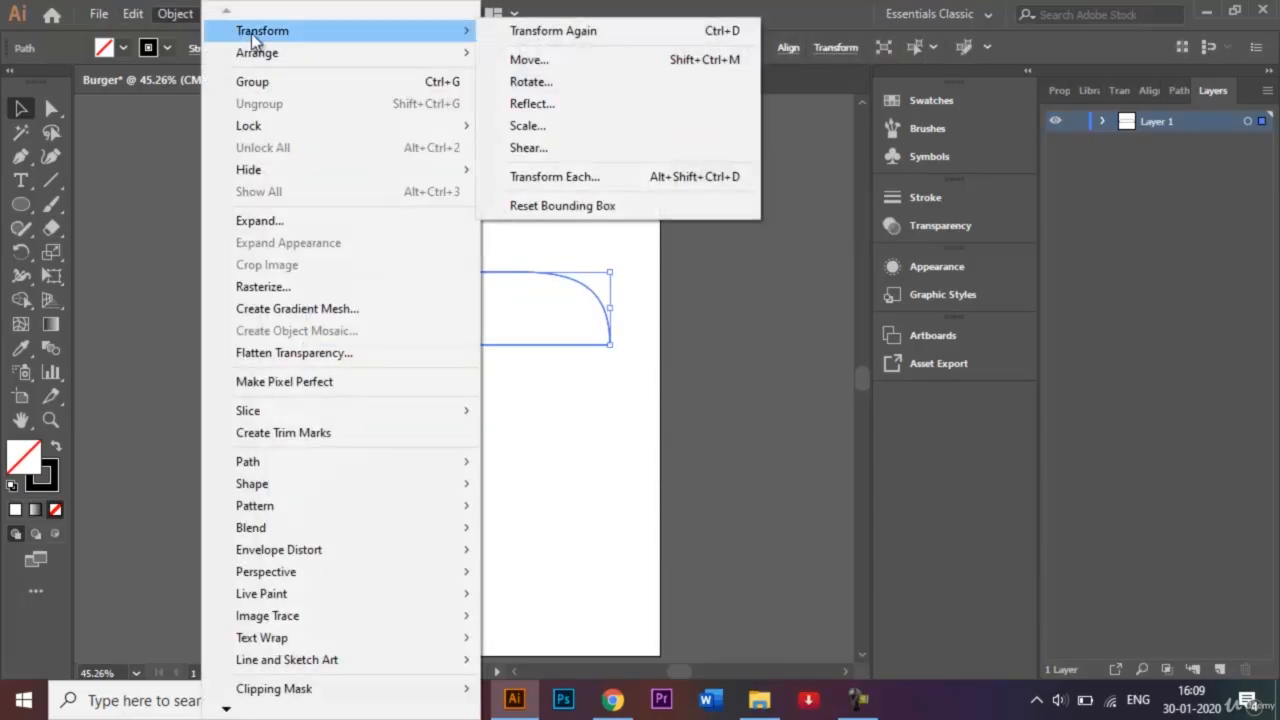
pyautogui.click(541, 104)
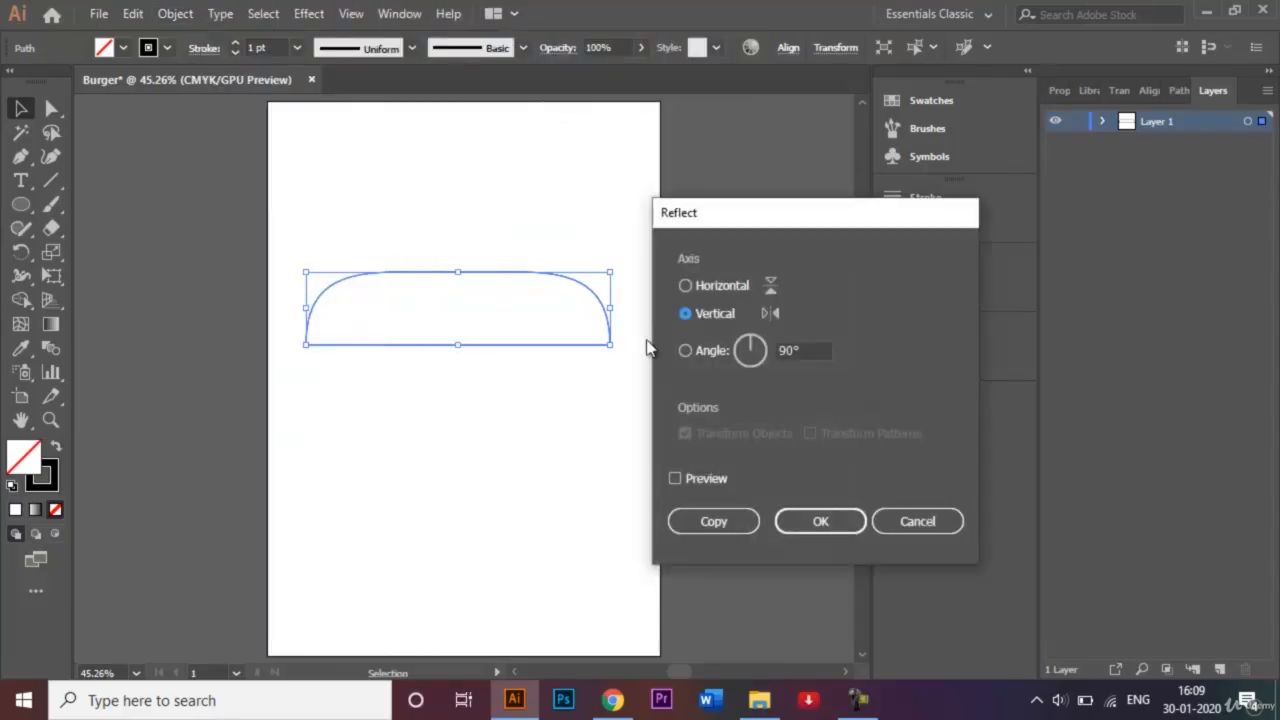
pyautogui.click(686, 285)
pyautogui.click(676, 479)
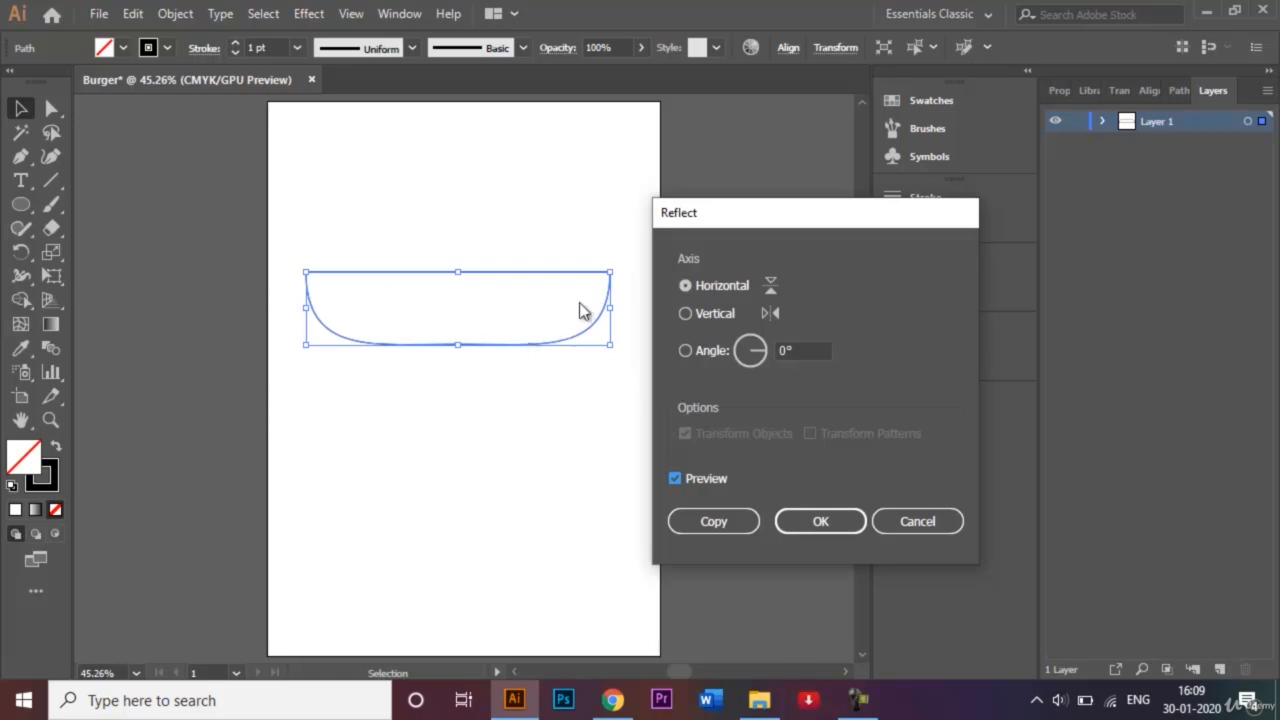
pyautogui.click(724, 526)
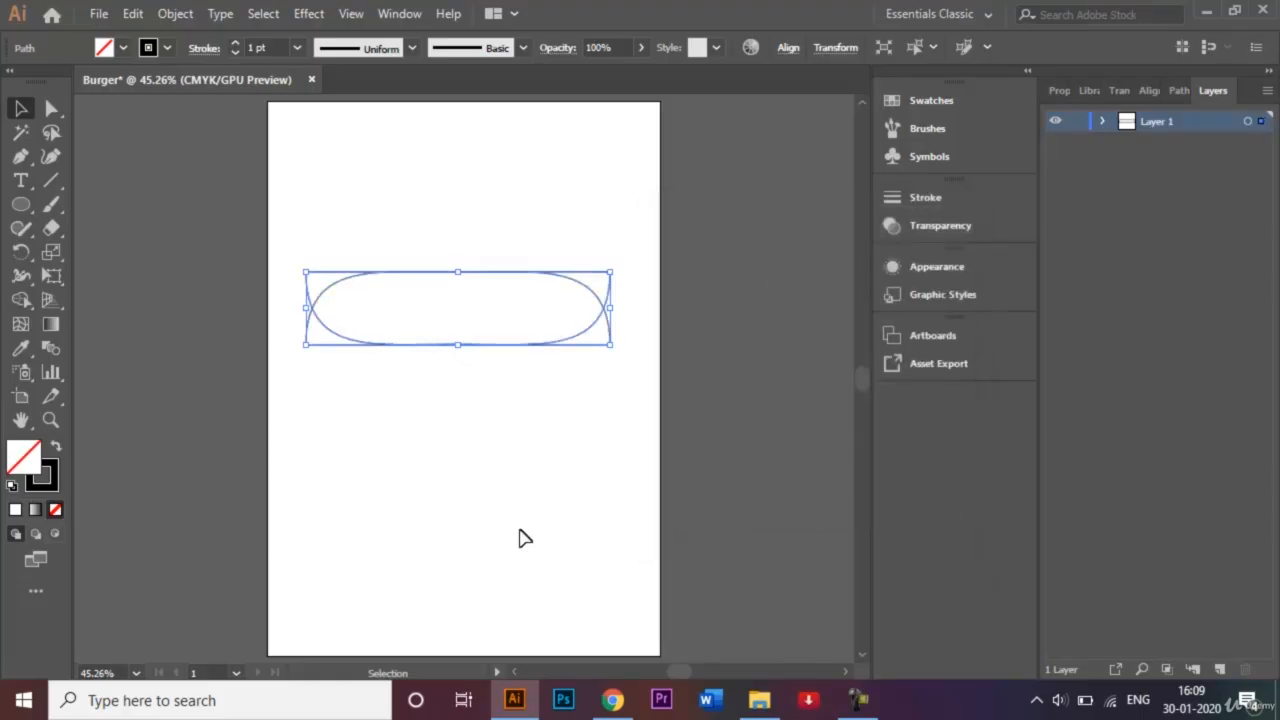
# Move the reflected copy straight down below the top bun as the bottom bun, leaving a wide gap for the fillings.
pyautogui.press('shift')
pyautogui.hotkey('shift', 'Down')
pyautogui.hotkey('shift', 'Down')
pyautogui.hotkey('shift', 'Down')
pyautogui.hotkey('shift', 'Down')
pyautogui.hotkey('shift', 'Down')
pyautogui.hotkey('shift', 'Down')
pyautogui.hotkey('shift', 'Down')
pyautogui.hotkey('shift', 'Down')
pyautogui.hotkey('shift', 'Down')
pyautogui.hotkey('shift', 'Down')
pyautogui.hotkey('shift', 'Down')
pyautogui.hotkey('shift', 'Down')
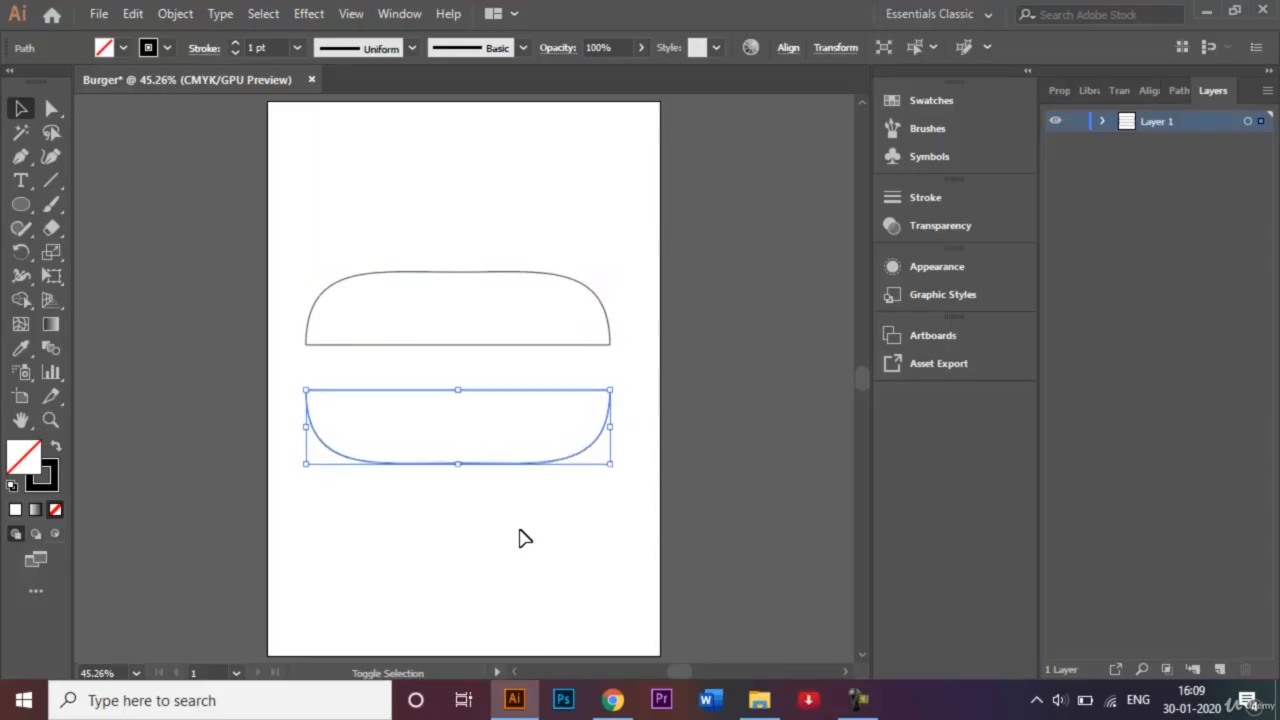
pyautogui.hotkey('shift', 'Down')
pyautogui.hotkey('shift', 'Down')
pyautogui.hotkey('shift', 'Down')
pyautogui.hotkey('shift', 'Down')
pyautogui.hotkey('shift', 'Down')
pyautogui.hotkey('shift', 'Down')
pyautogui.hotkey('shift', 'Down')
pyautogui.hotkey('shift', 'Down')
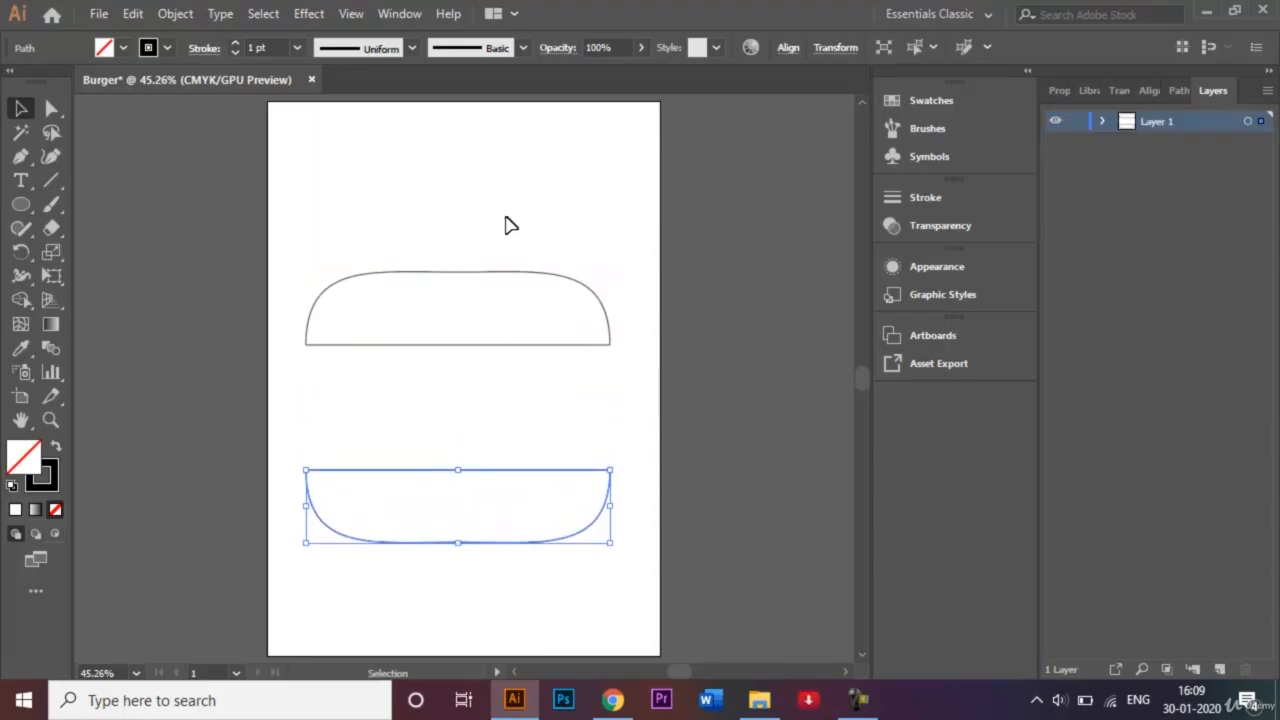
pyautogui.click(505, 223)
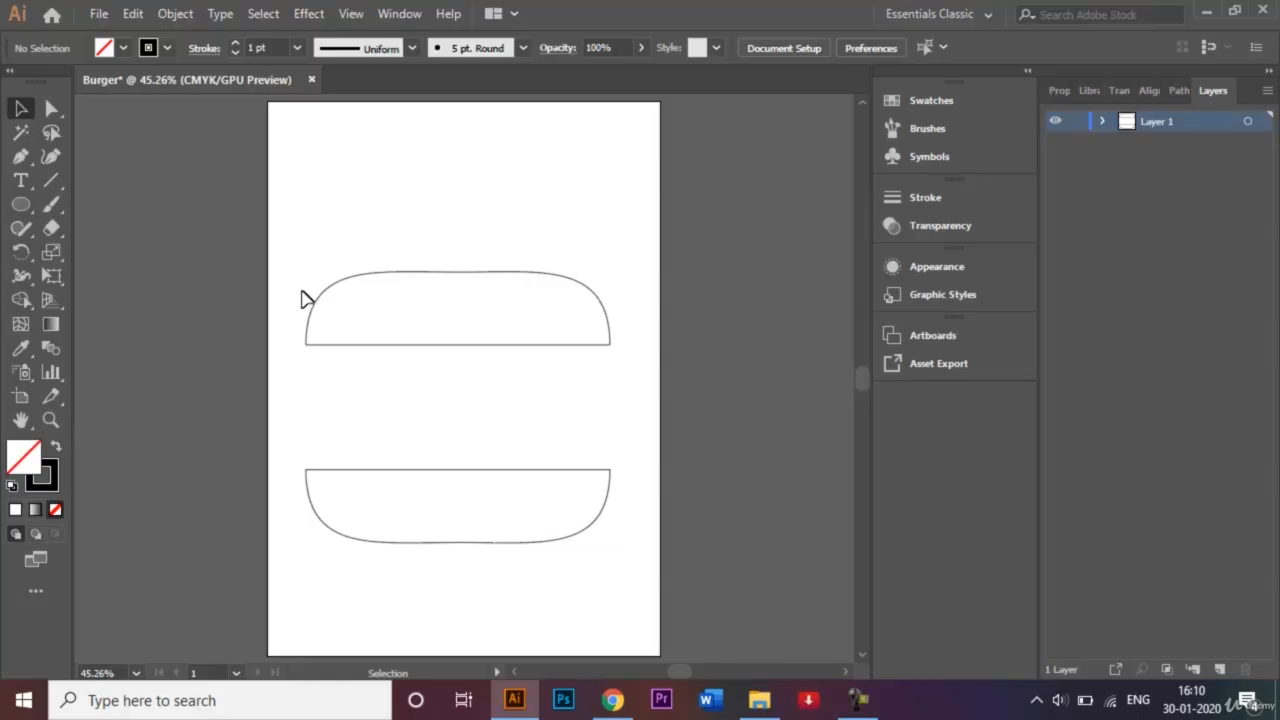
# Draw a thin rectangle as wide as the buns just below the top bun and fully round its corners.
pyautogui.click(22, 205)
pyautogui.moveTo(25, 208); pyautogui.dragTo(117, 213)
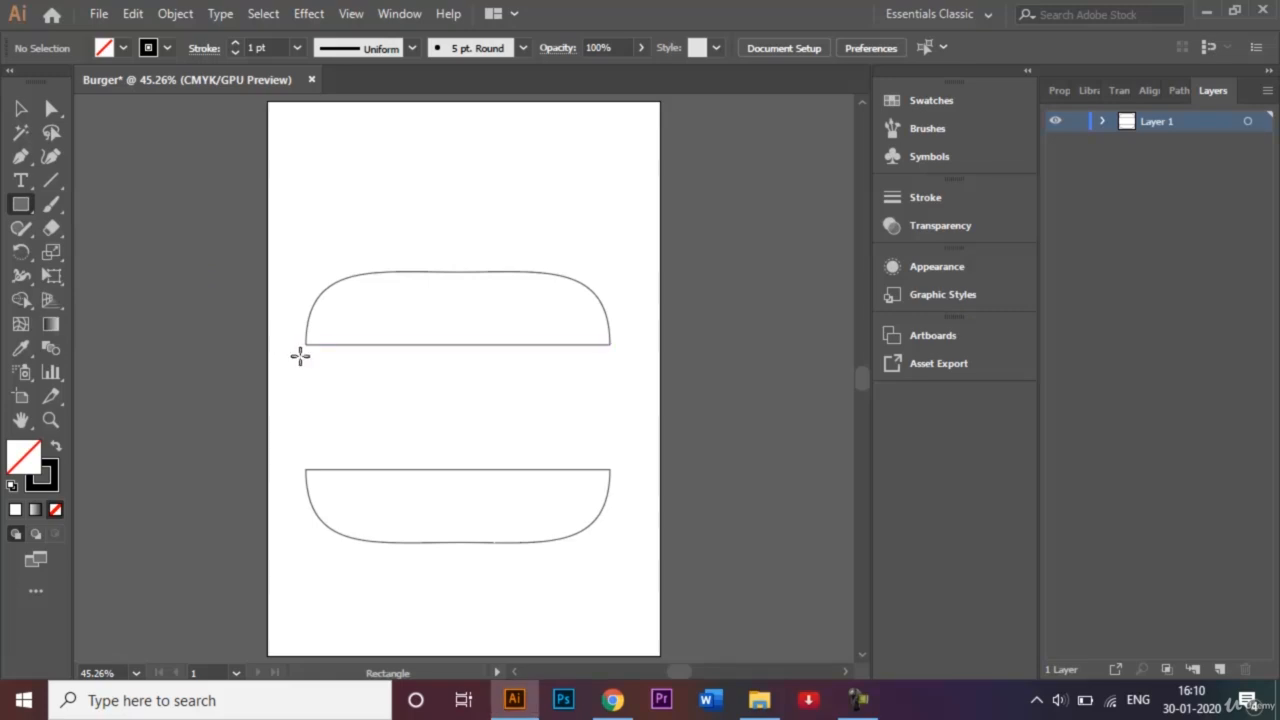
pyautogui.moveTo(306, 364); pyautogui.dragTo(609, 404)
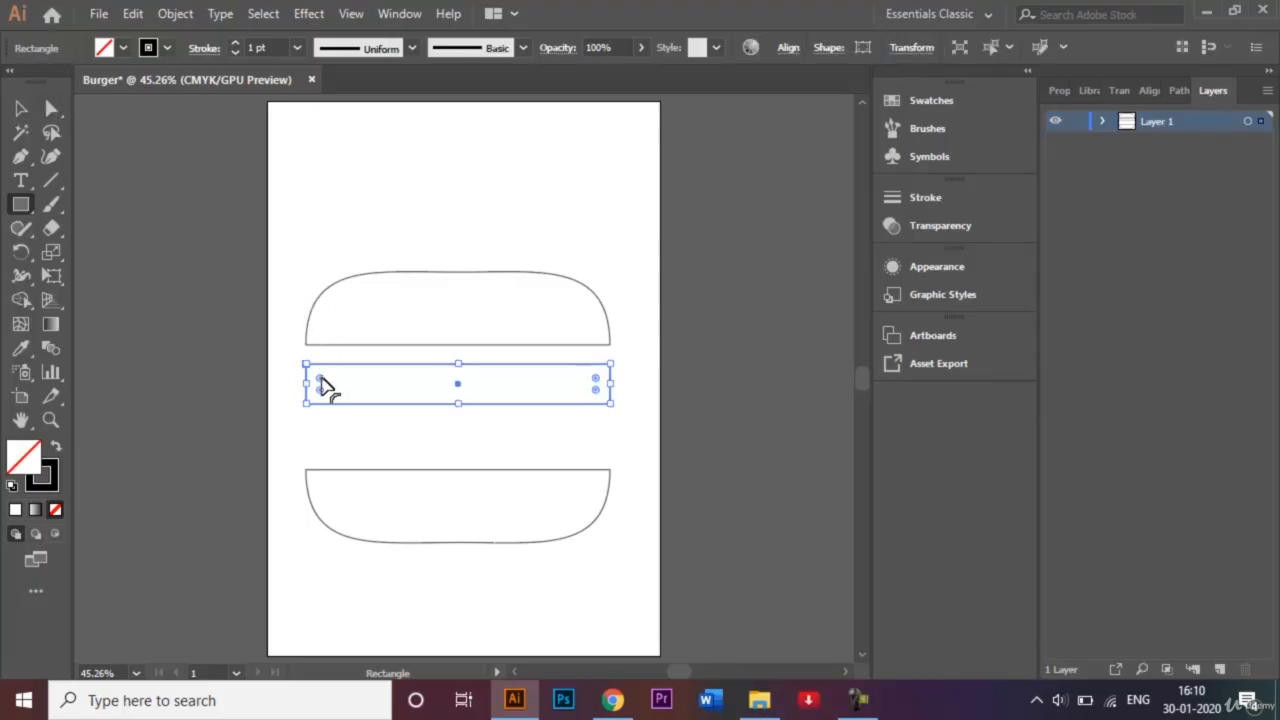
pyautogui.moveTo(322, 384); pyautogui.dragTo(355, 389)
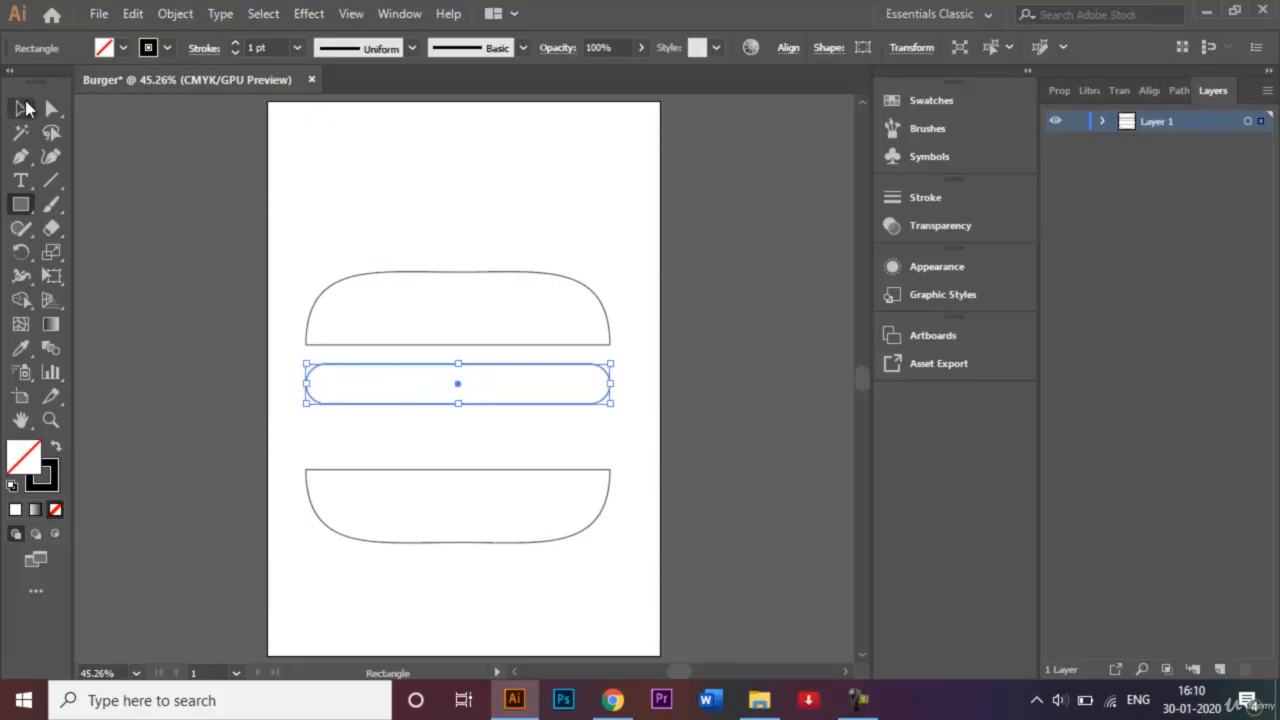
# Reduce the rounded filling layer's height and reposition it slightly lower beneath the top bun.
pyautogui.click(21, 108)
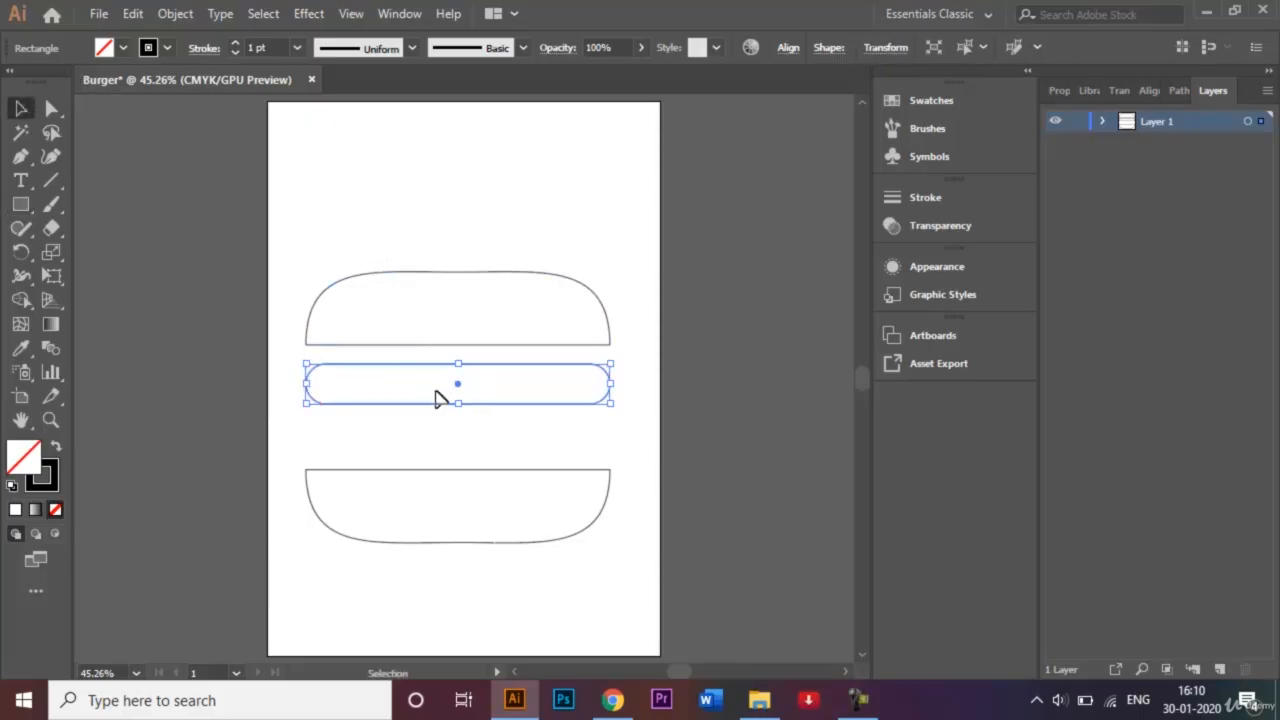
pyautogui.moveTo(458, 405); pyautogui.dragTo(459, 398)
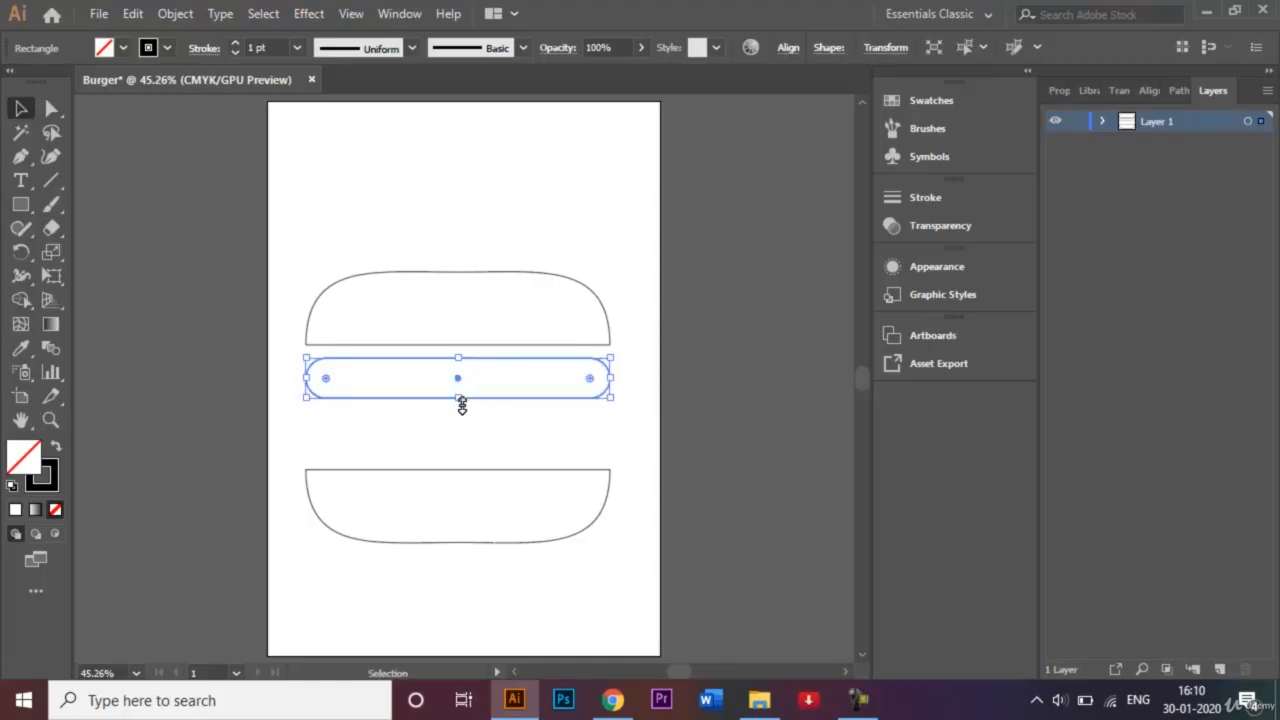
pyautogui.moveTo(461, 405); pyautogui.dragTo(458, 384)
pyautogui.click(457, 423)
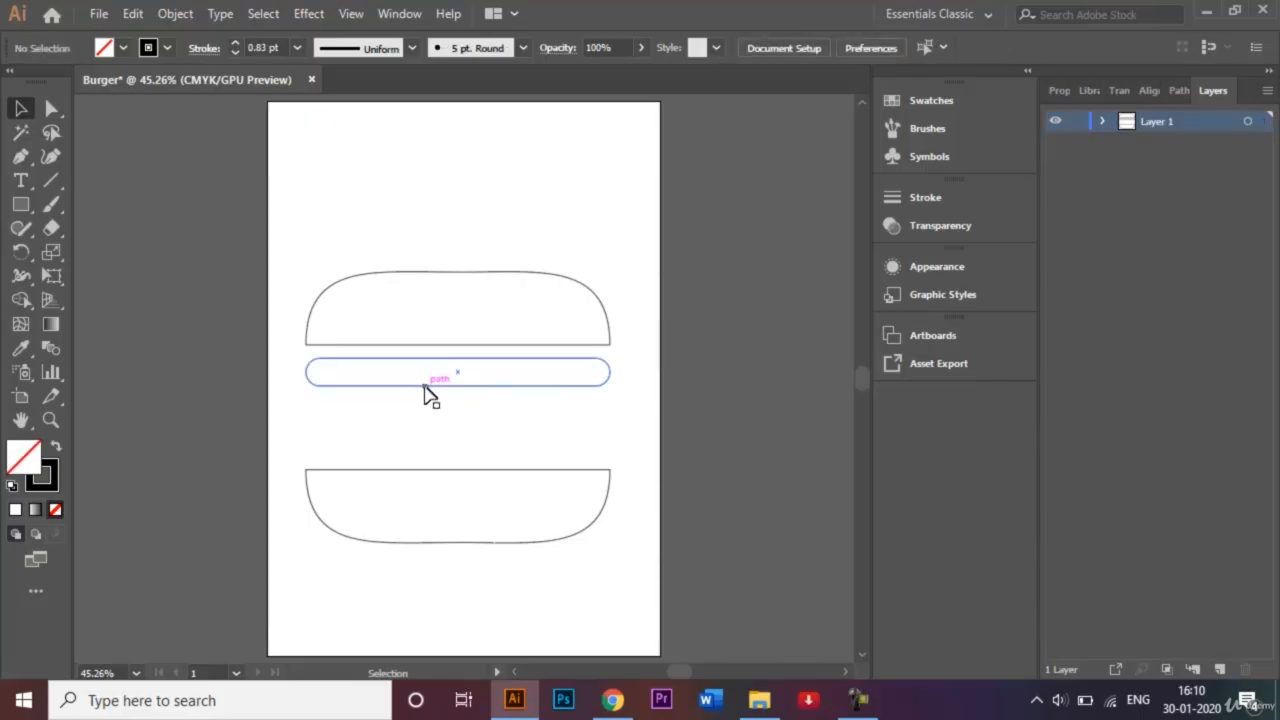
pyautogui.moveTo(425, 381); pyautogui.dragTo(425, 408)
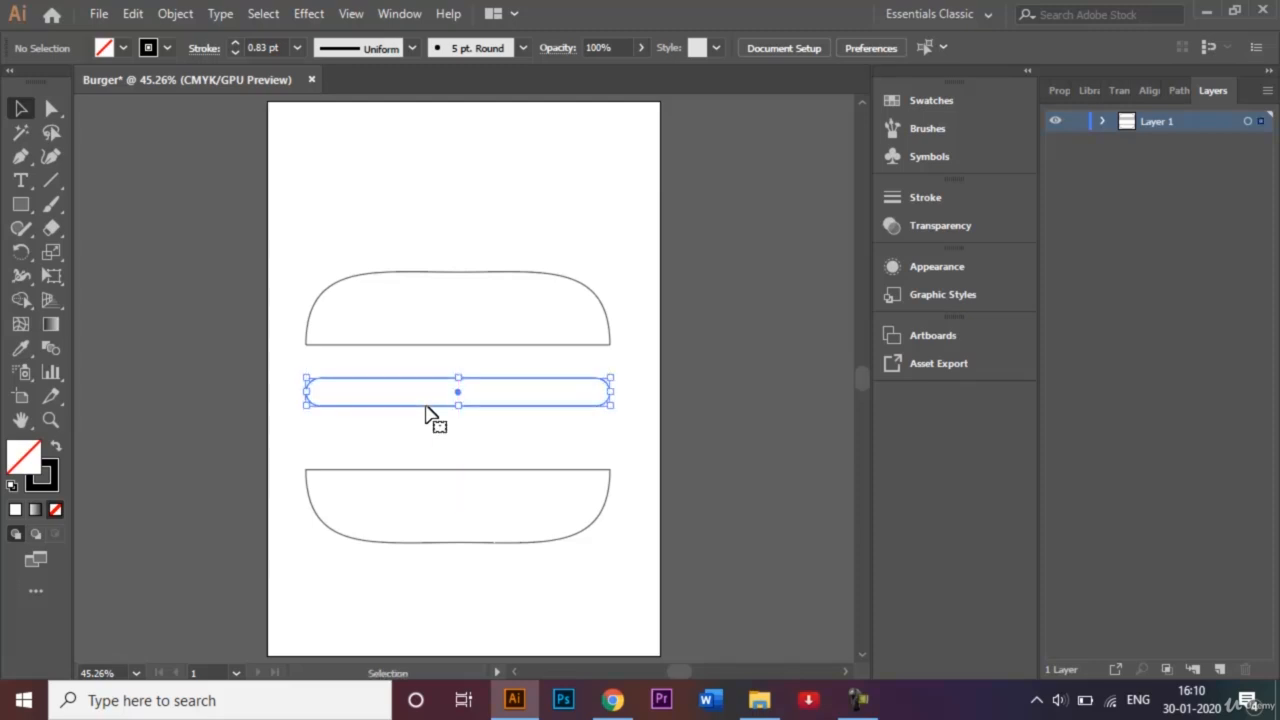
# Draw a plain rectangle slightly narrower than the buns between the rounded filling layer and the bottom bun.
pyautogui.click(21, 160)
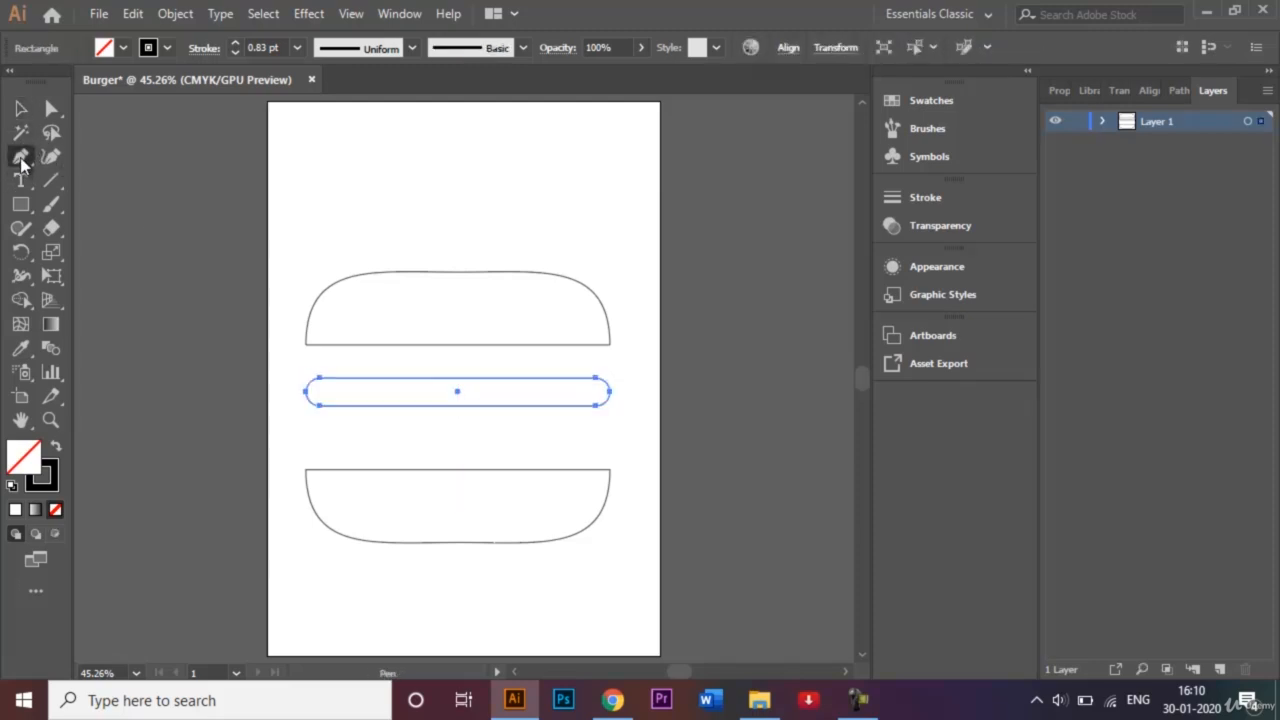
pyautogui.click(22, 204)
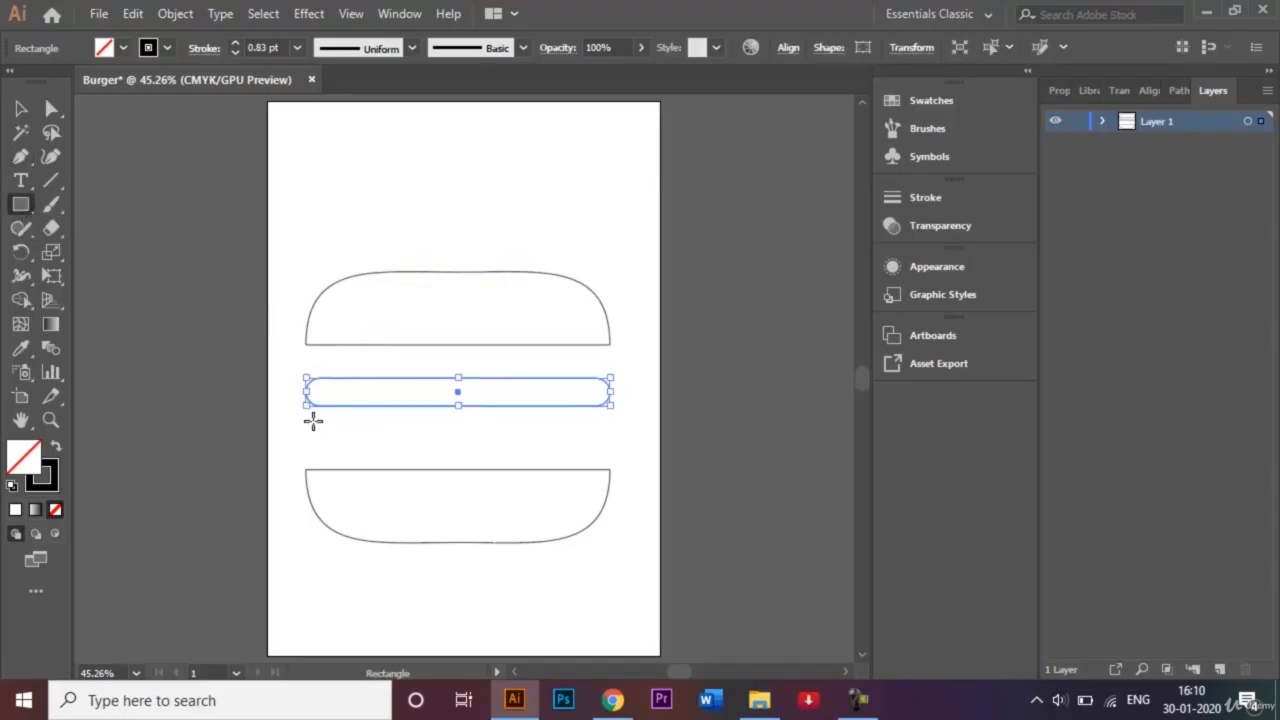
pyautogui.moveTo(313, 421)
pyautogui.mouseDown()
pyautogui.moveTo(574, 437)
pyautogui.moveTo(598, 454)
pyautogui.mouseUp()
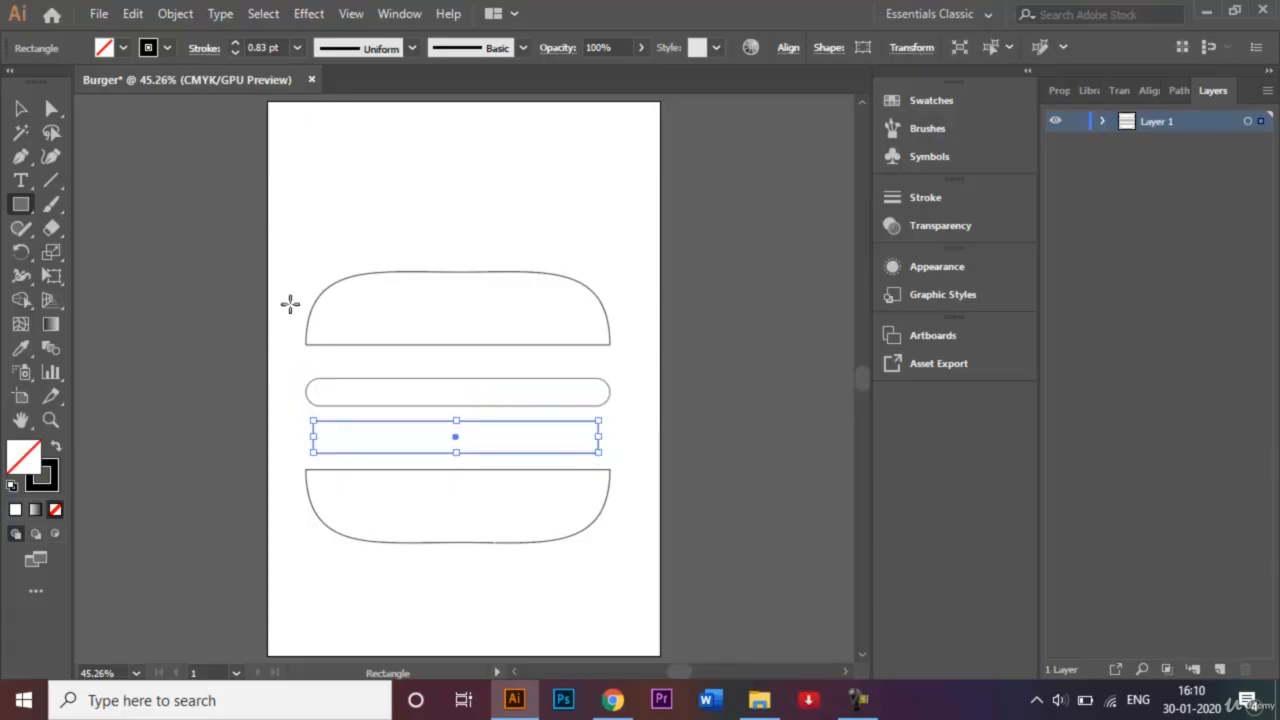
# Draw a star above the top bun, reduced to three points and turned into a downward-pointing triangle.
pyautogui.click(20, 207)
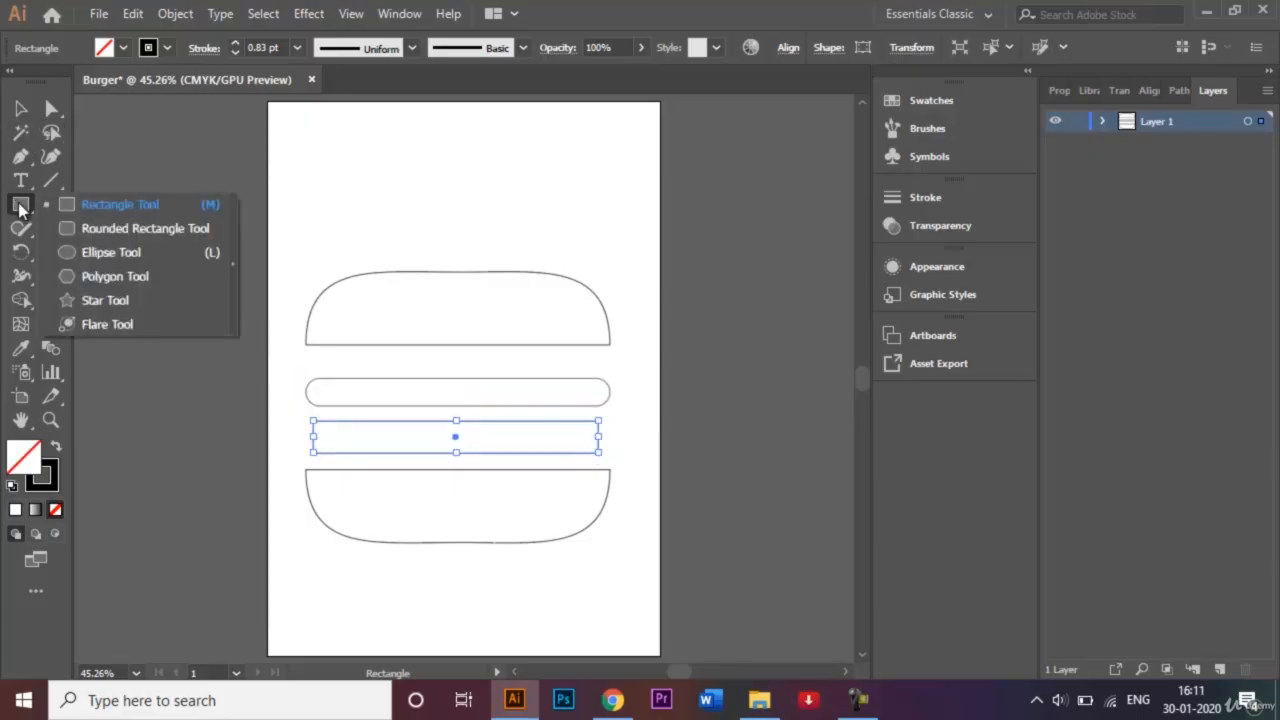
pyautogui.click(111, 309)
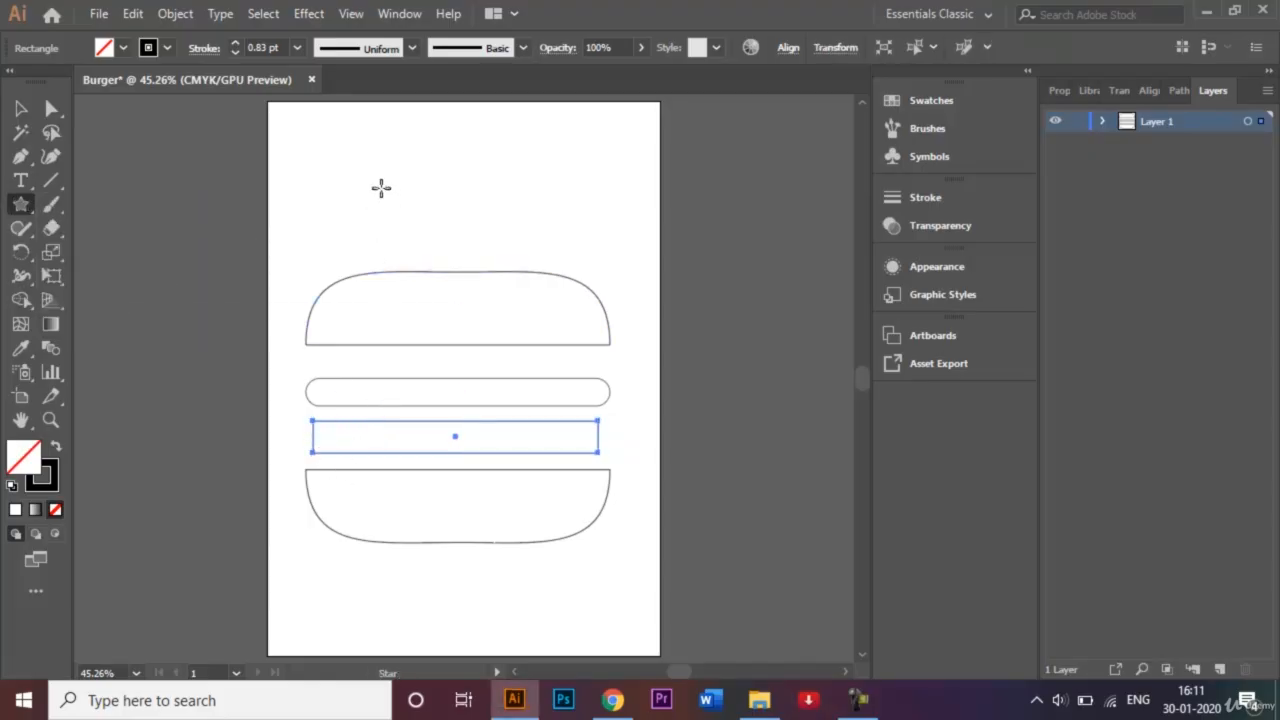
pyautogui.moveTo(379, 182); pyautogui.dragTo(403, 221)
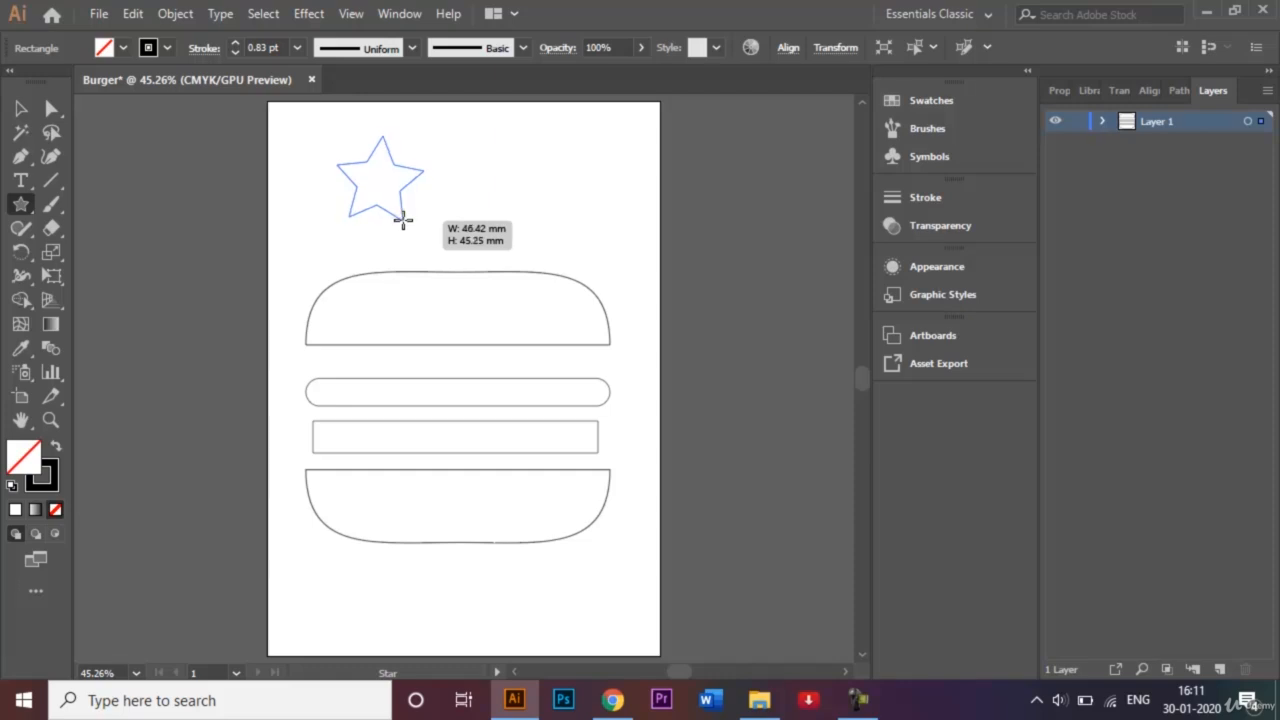
pyautogui.press('Down')
pyautogui.press('Down')
pyautogui.moveTo(403, 221); pyautogui.dragTo(379, 221)
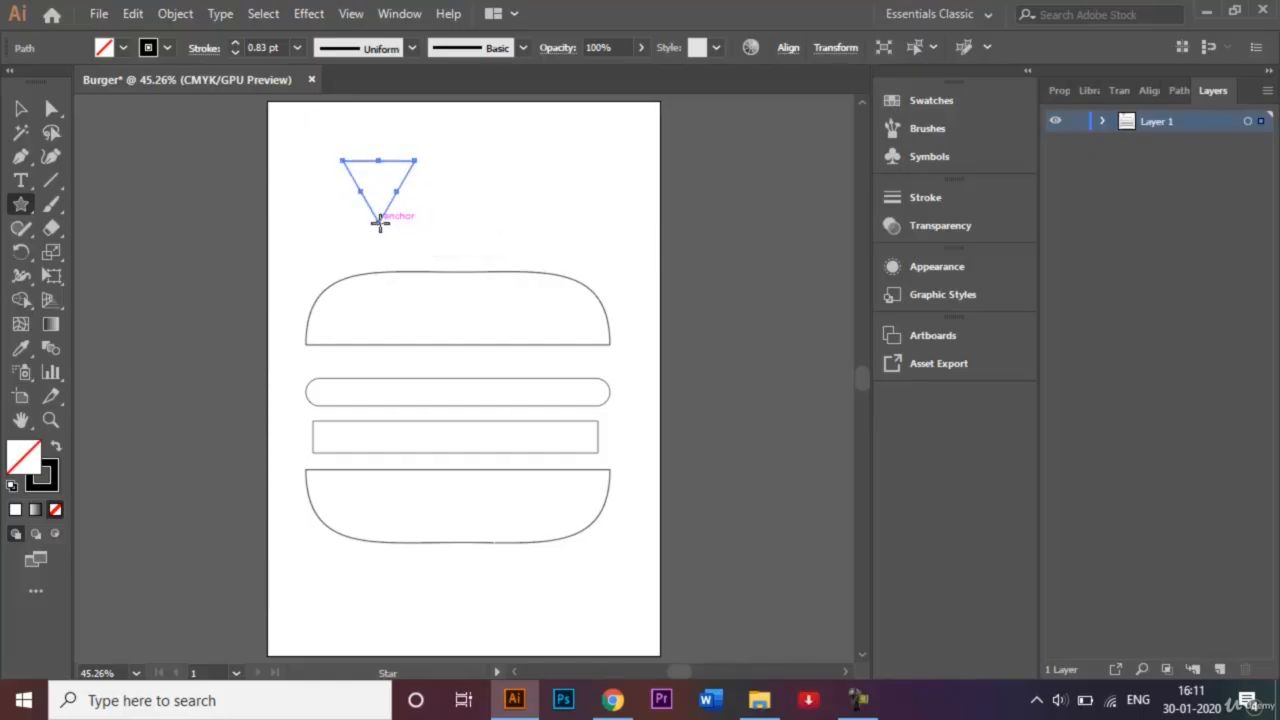
# Move the triangle onto the plain rectangle so its upper-left corner meets the rectangle's left edge.
pyautogui.click(19, 110)
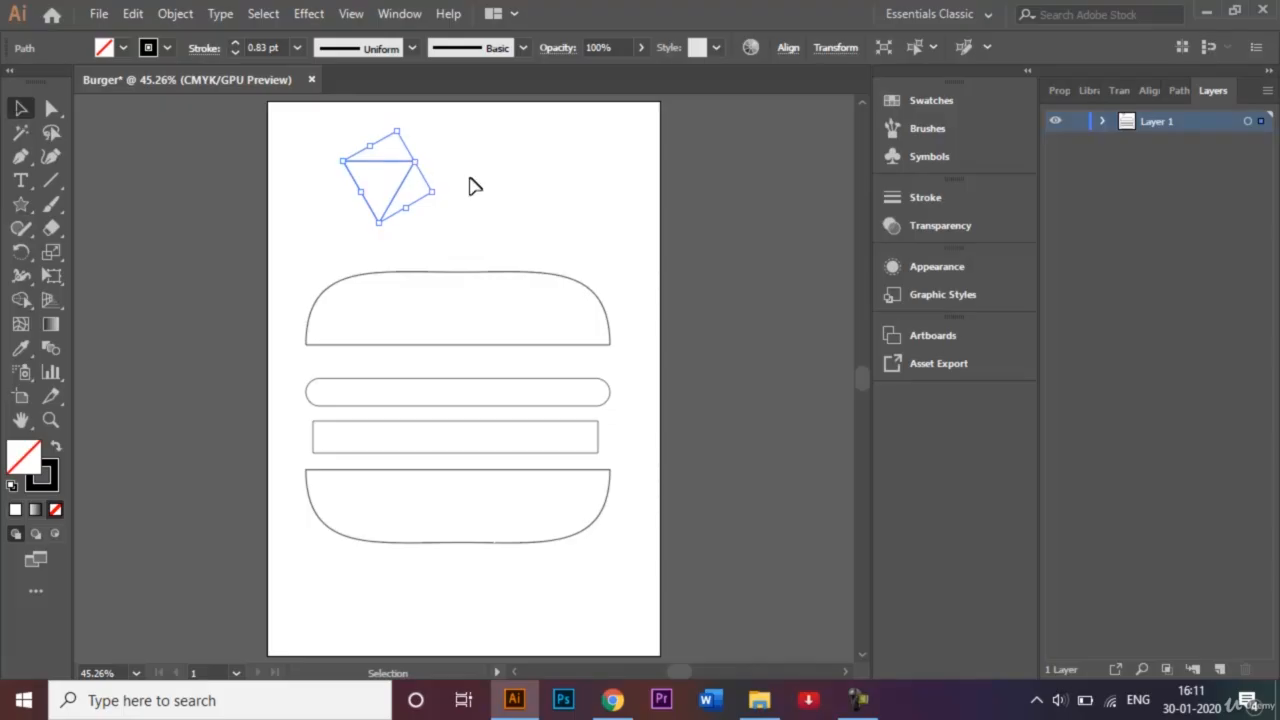
pyautogui.moveTo(400, 123); pyautogui.dragTo(362, 437)
pyautogui.press('a')
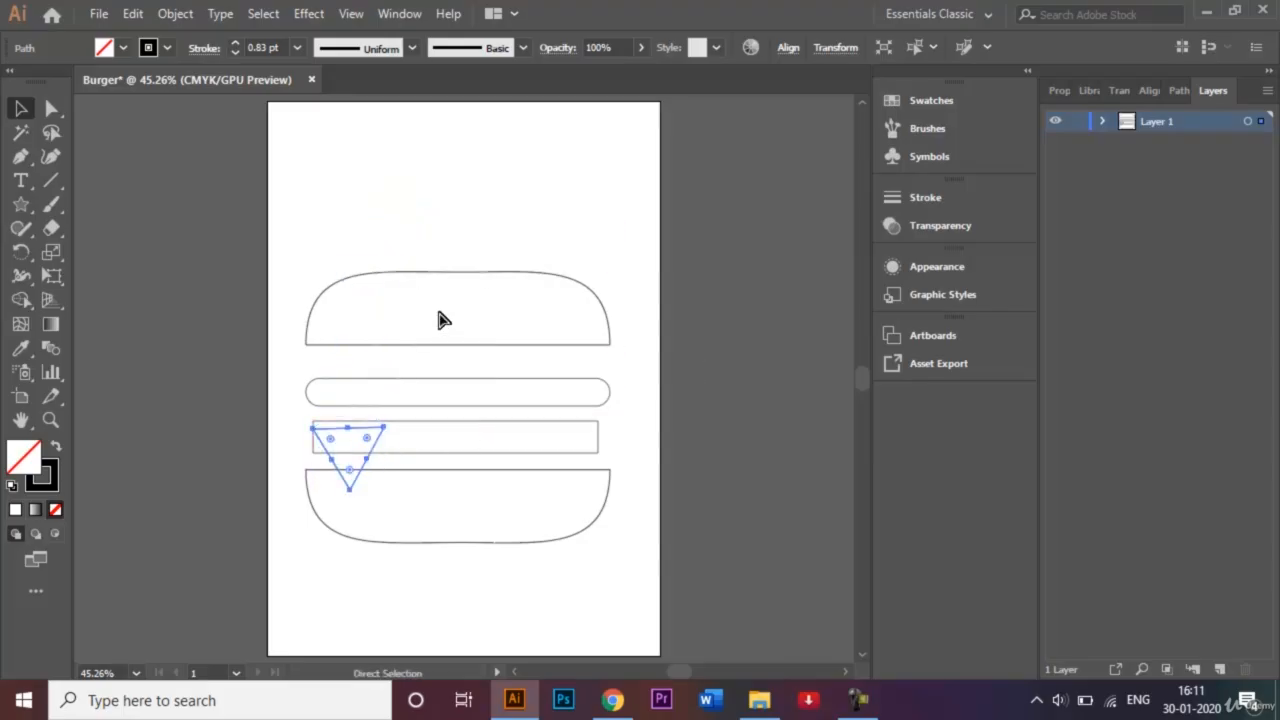
# Rotate the triangle slightly until its top edge is nearly horizontal, keeping its corner on the rectangle's left edge.
pyautogui.hotkey('ctrl', '+')
pyautogui.hotkey('ctrl', '+')
pyautogui.hotkey('ctrl', '+')
pyautogui.hotkey('ctrl', '+')
pyautogui.press('v')
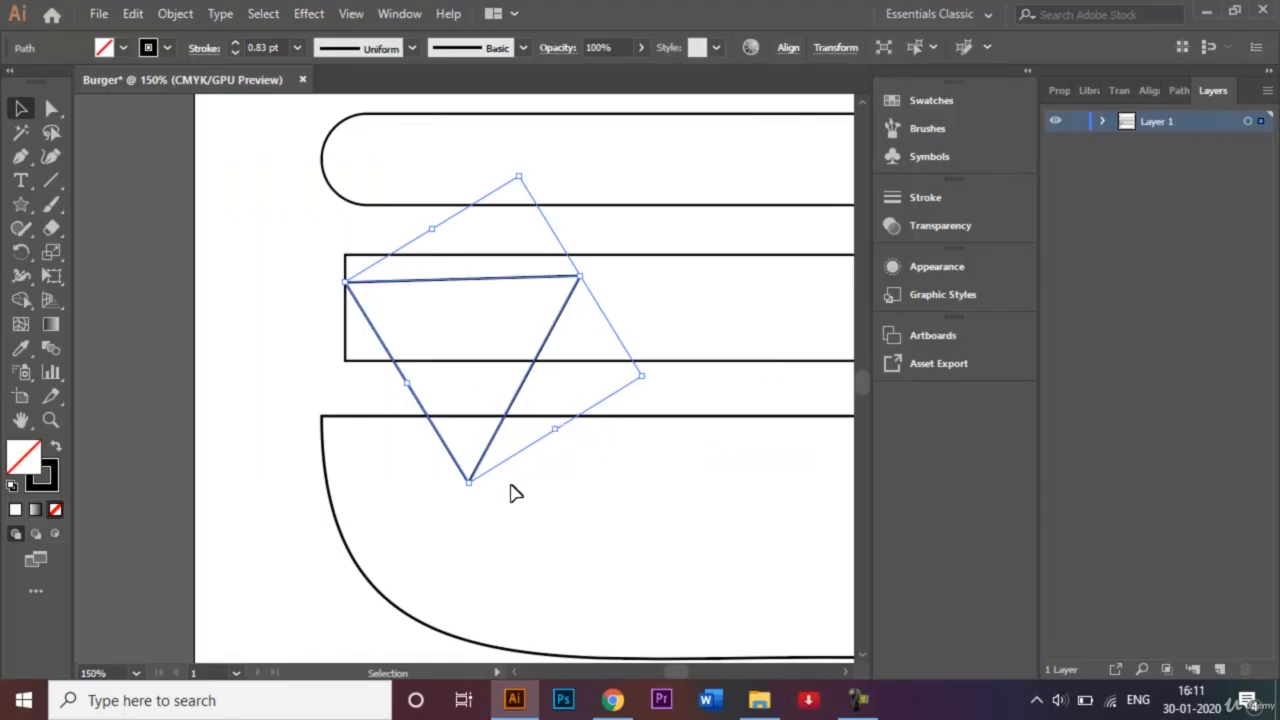
pyautogui.moveTo(471, 490); pyautogui.dragTo(464, 490)
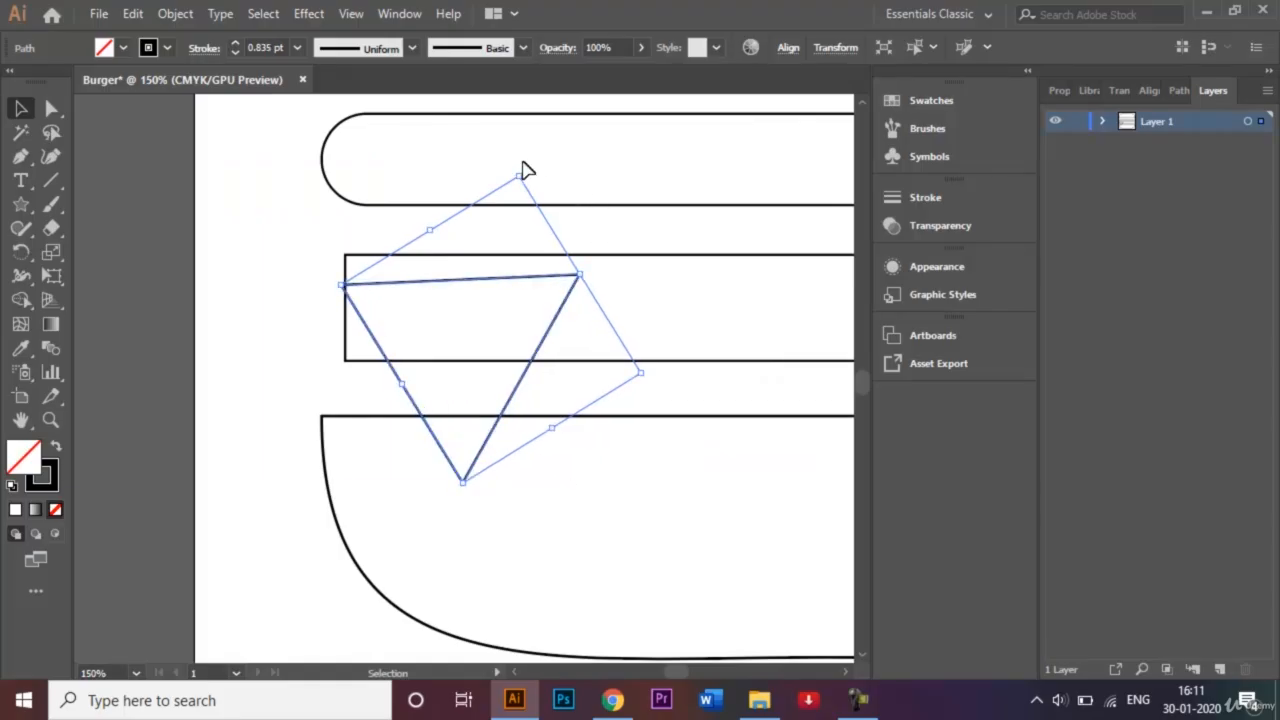
pyautogui.moveTo(519, 166); pyautogui.dragTo(529, 174)
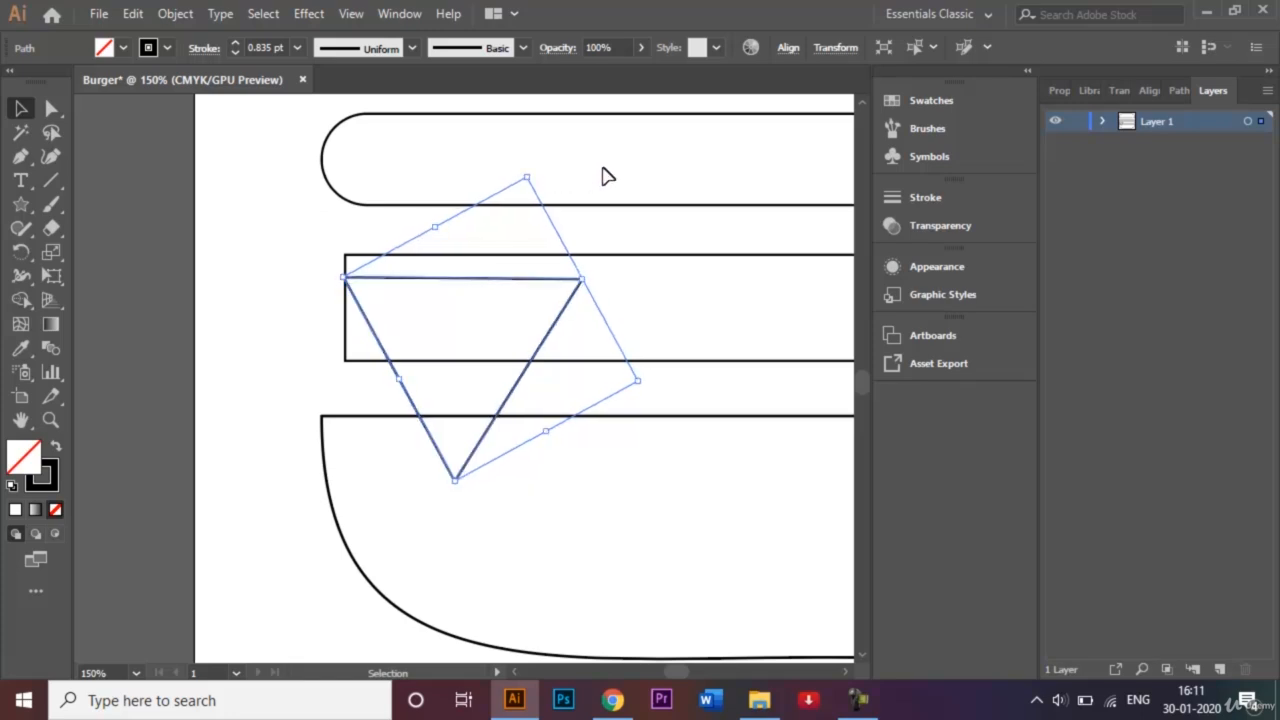
# Lower the plain rectangle's top edge to line up with the top edge of the triangle.
pyautogui.click(679, 386)
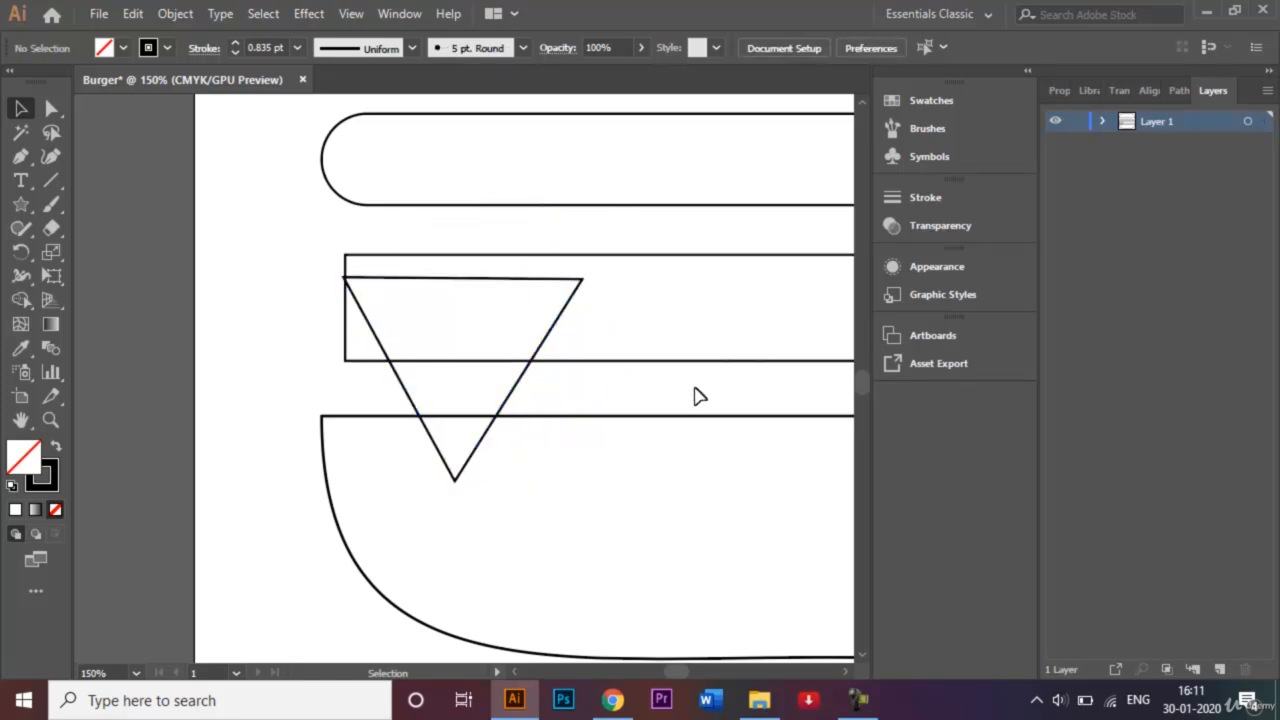
pyautogui.click(756, 360)
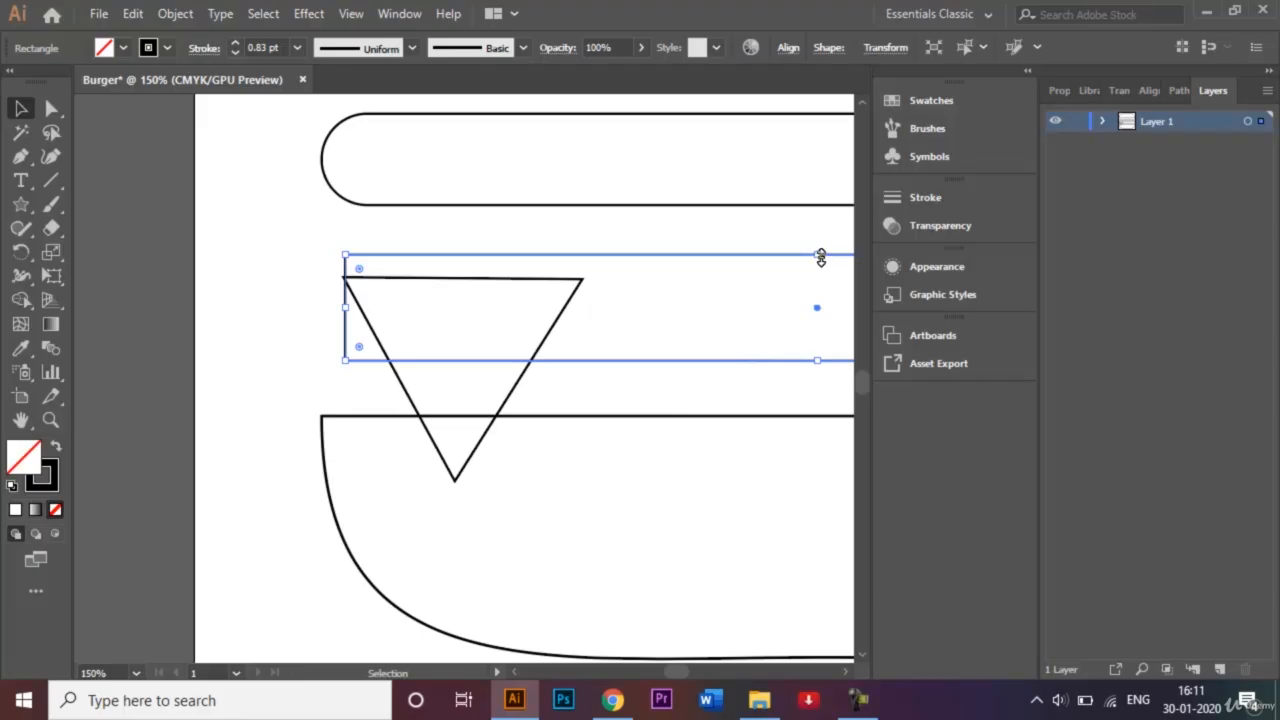
pyautogui.moveTo(820, 257); pyautogui.dragTo(822, 279)
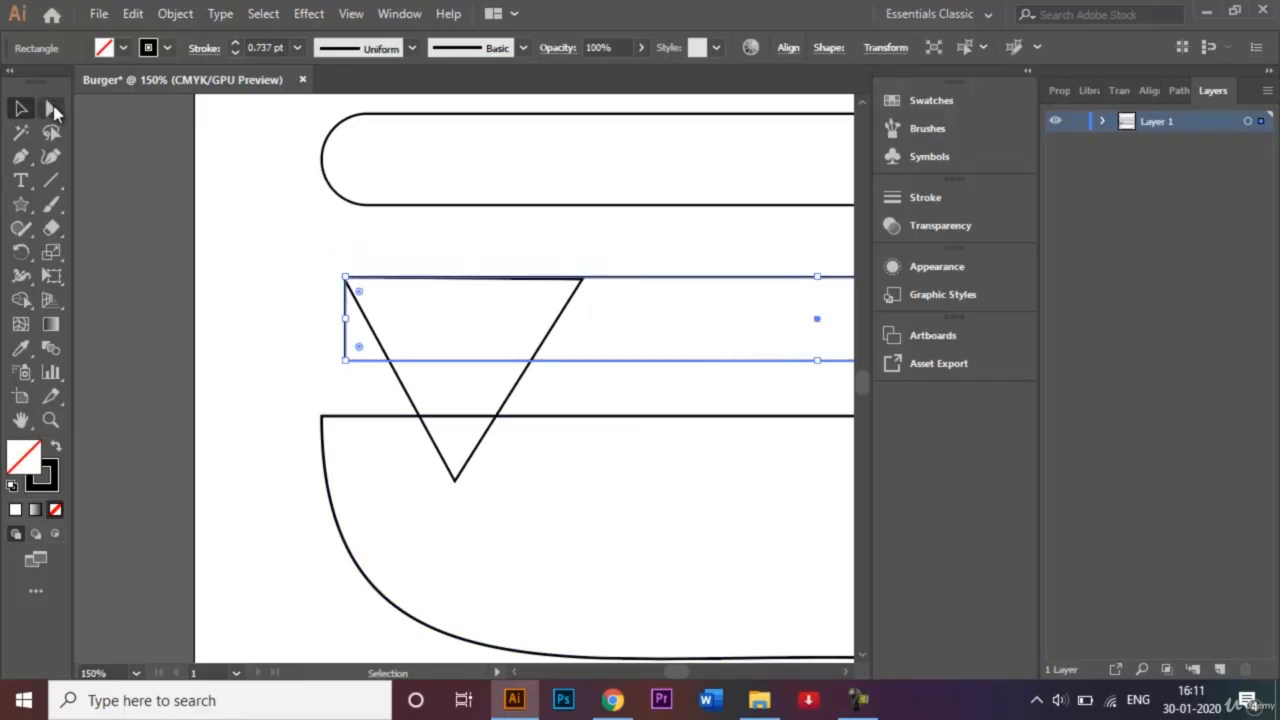
# Round the triangle's bottom tip with a corner radius of about 3.37 mm.
pyautogui.click(53, 110)
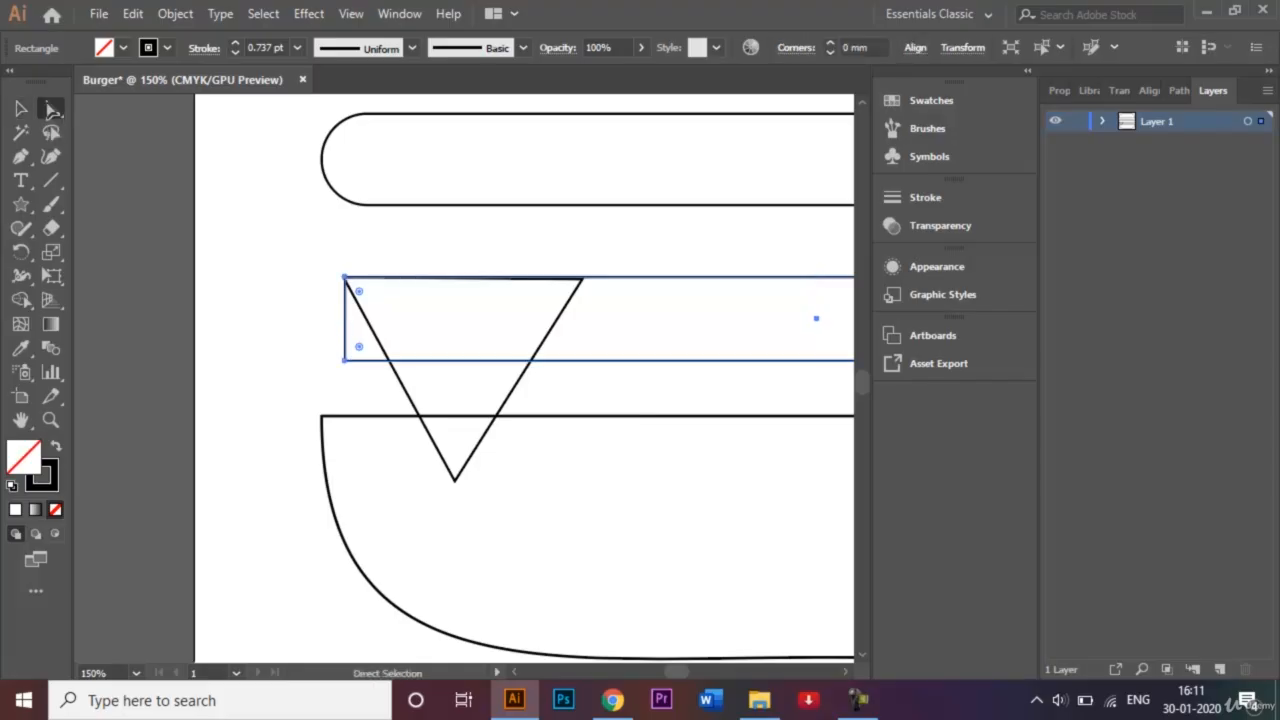
pyautogui.doubleClick(53, 110)
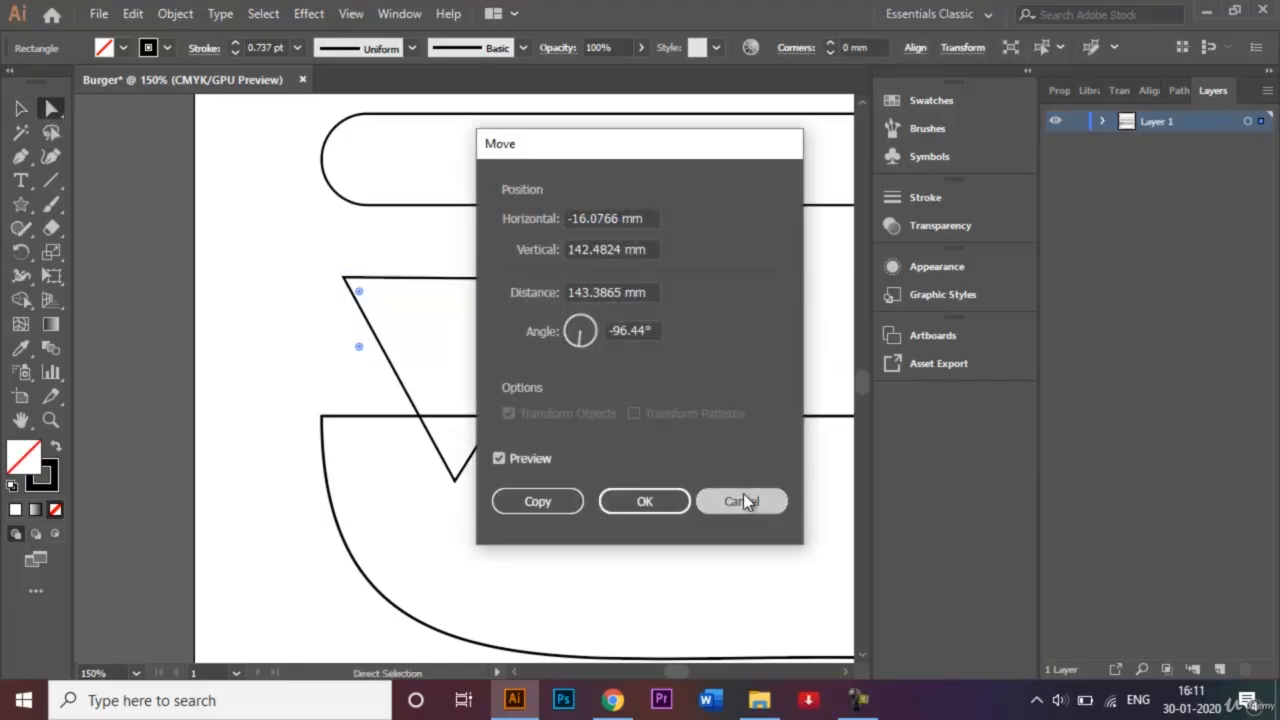
pyautogui.click(743, 500)
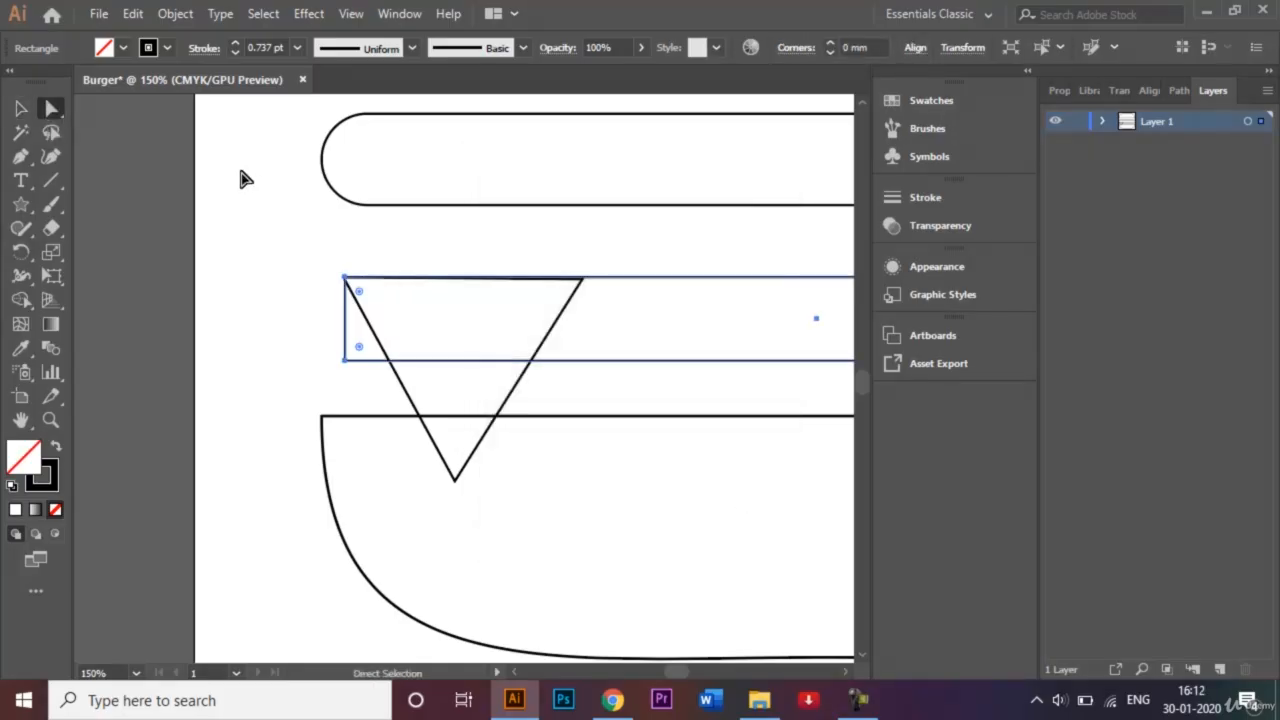
pyautogui.click(457, 489)
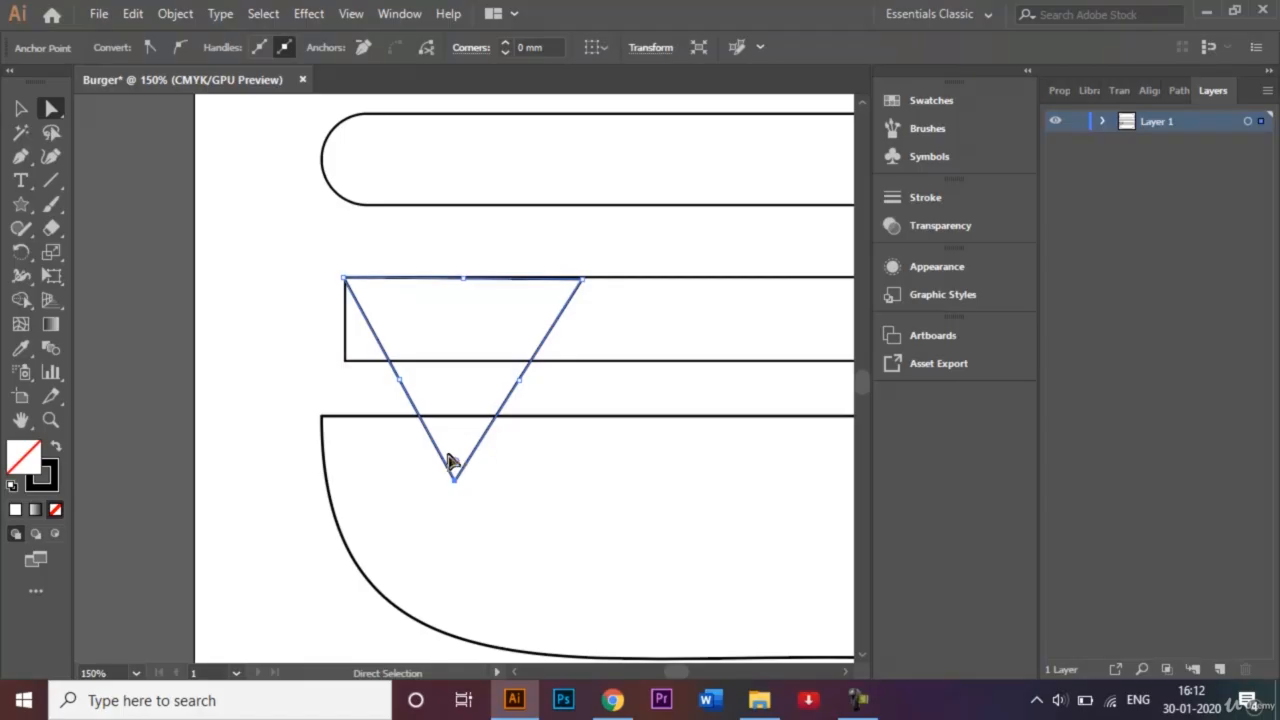
pyautogui.moveTo(458, 466)
pyautogui.mouseDown()
pyautogui.moveTo(459, 441)
pyautogui.moveTo(462, 452)
pyautogui.mouseUp()
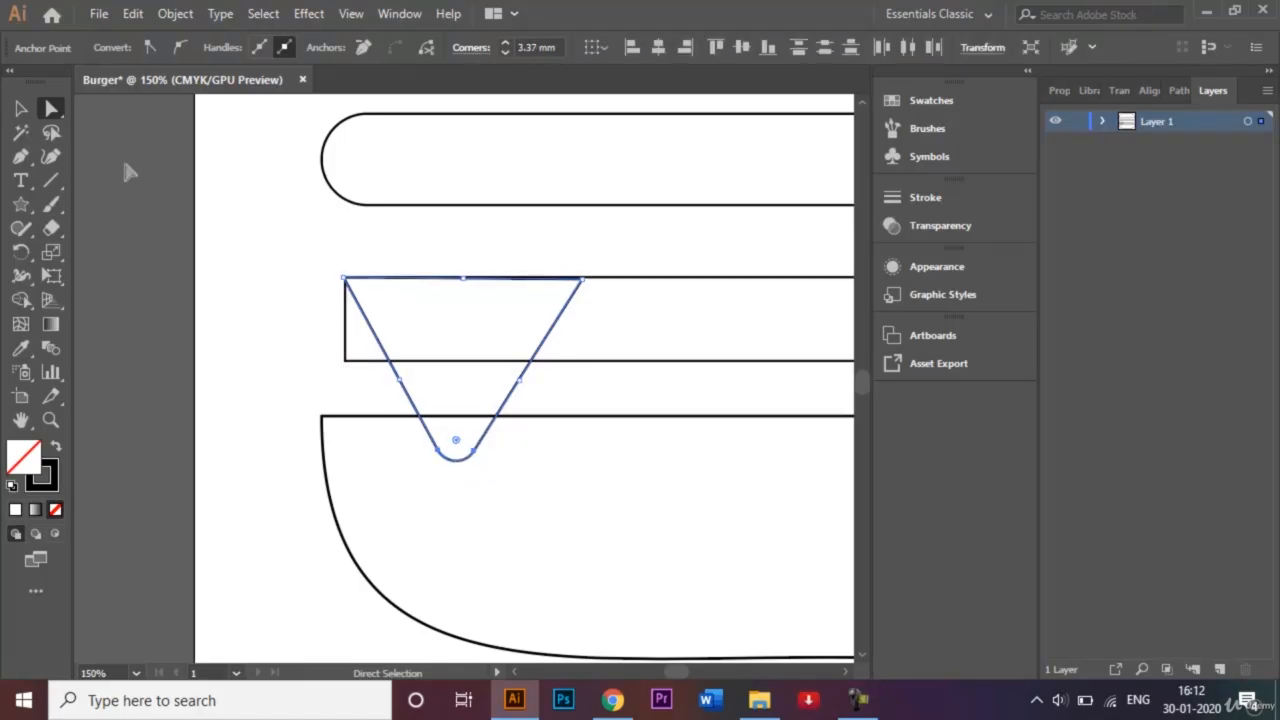
pyautogui.click(19, 113)
pyautogui.click(165, 345)
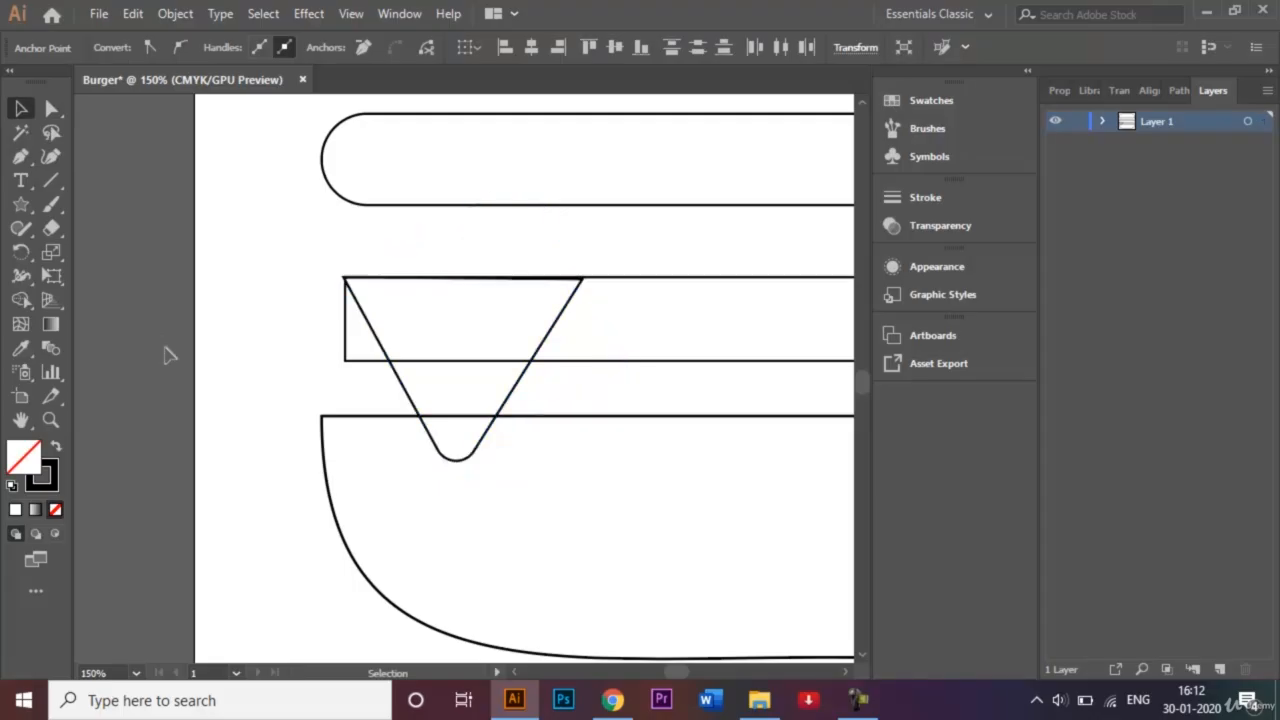
# Raise the plain rectangle's bottom edge to turn it into a thin strip across the triangle's upper part.
pyautogui.click(821, 363)
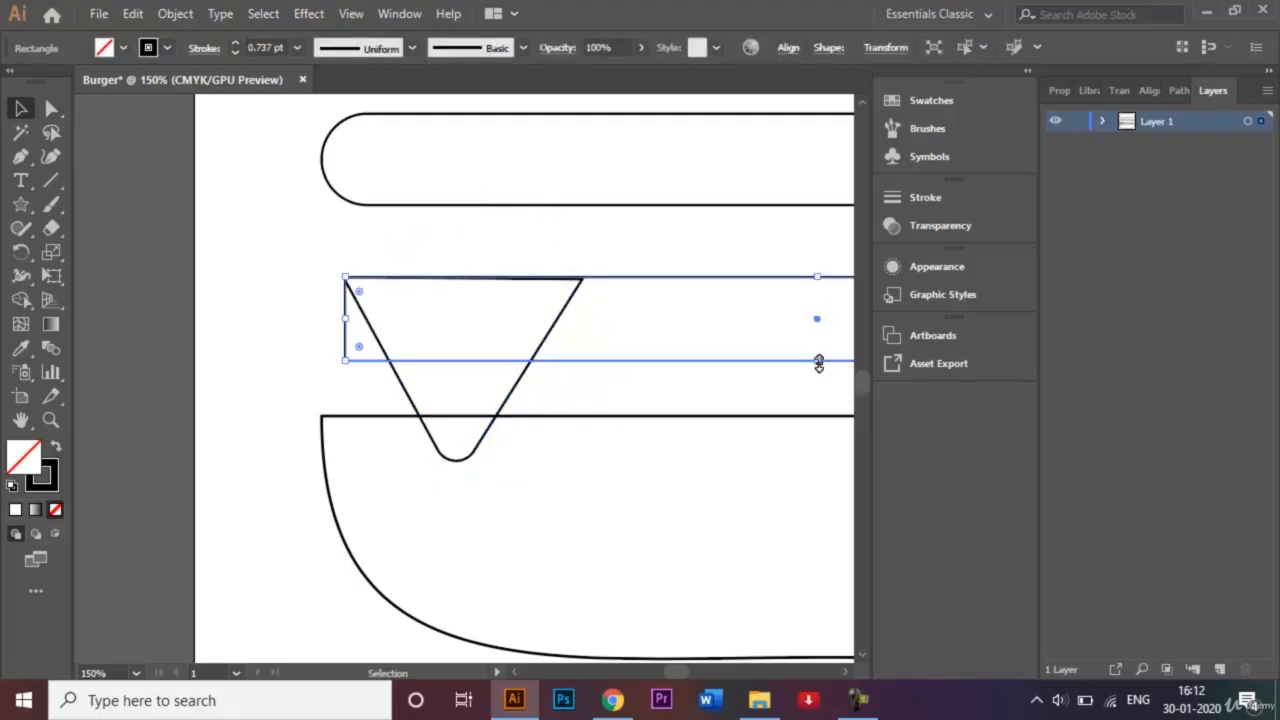
pyautogui.moveTo(817, 360); pyautogui.dragTo(804, 316)
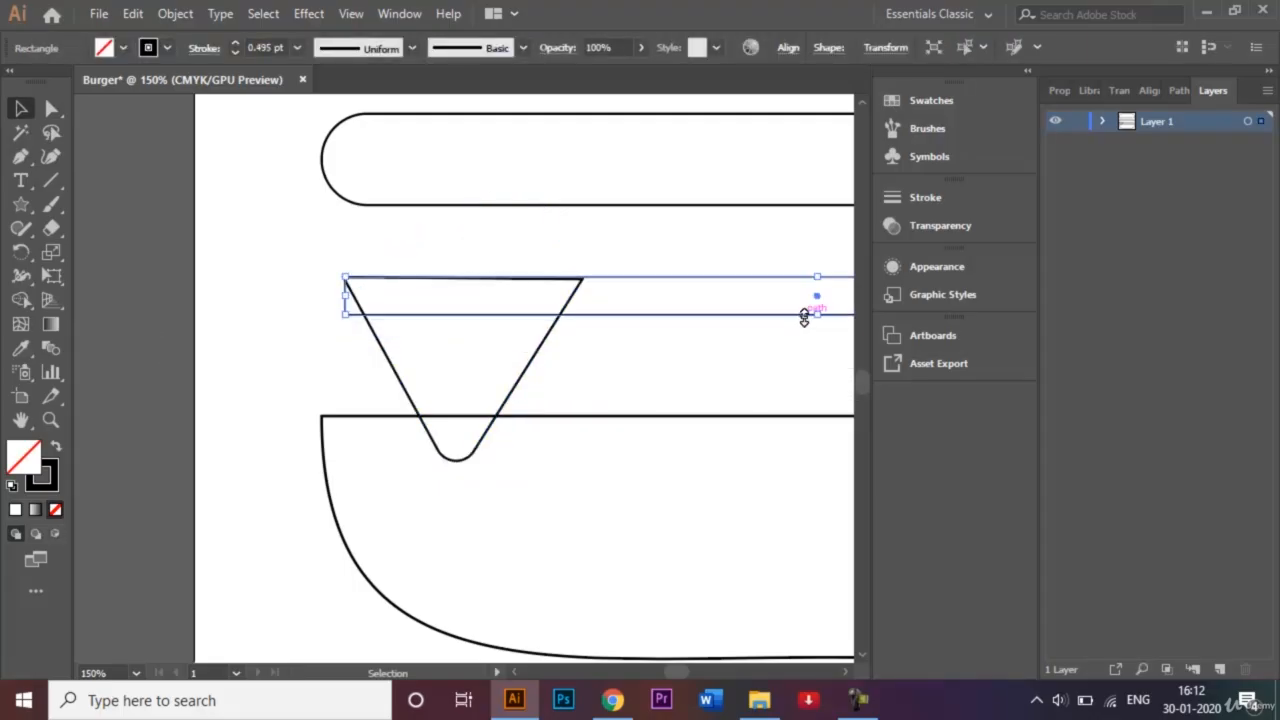
pyautogui.click(632, 255)
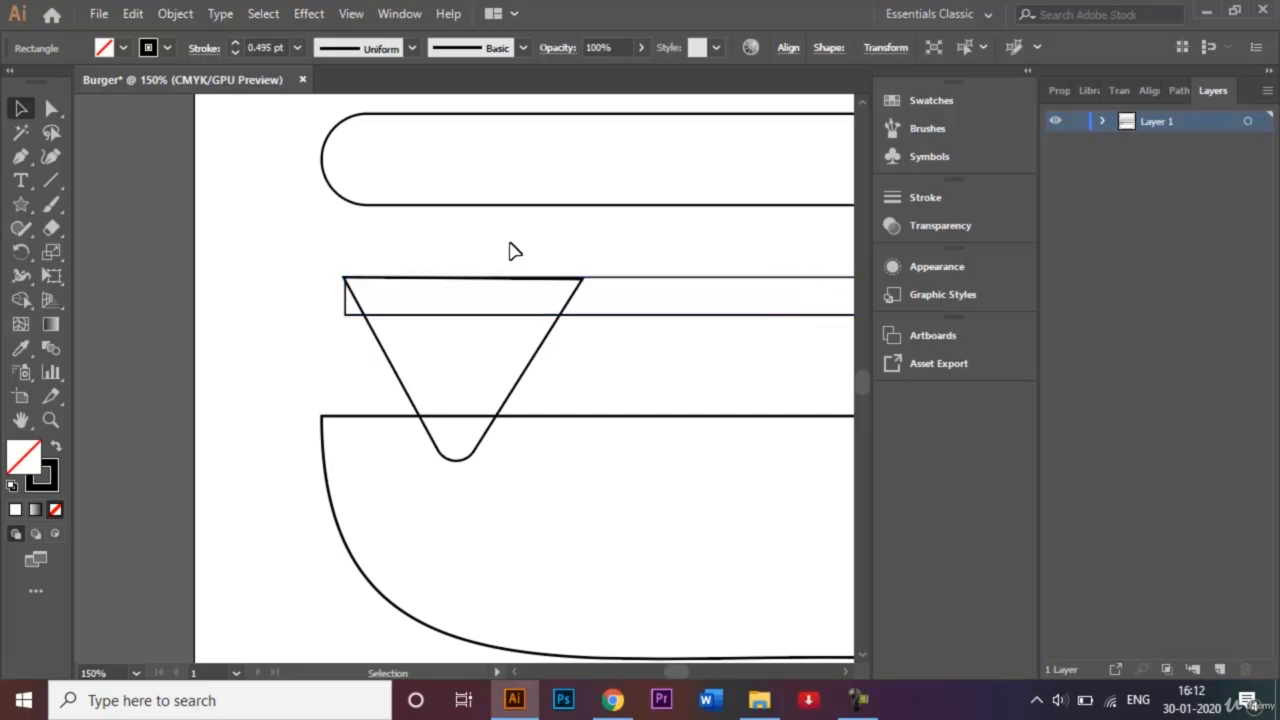
# Align the triangle's top edge with the strip by nudging its upper-right corner and raising the middle anchor to Y 174.678 mm.
pyautogui.click(532, 367)
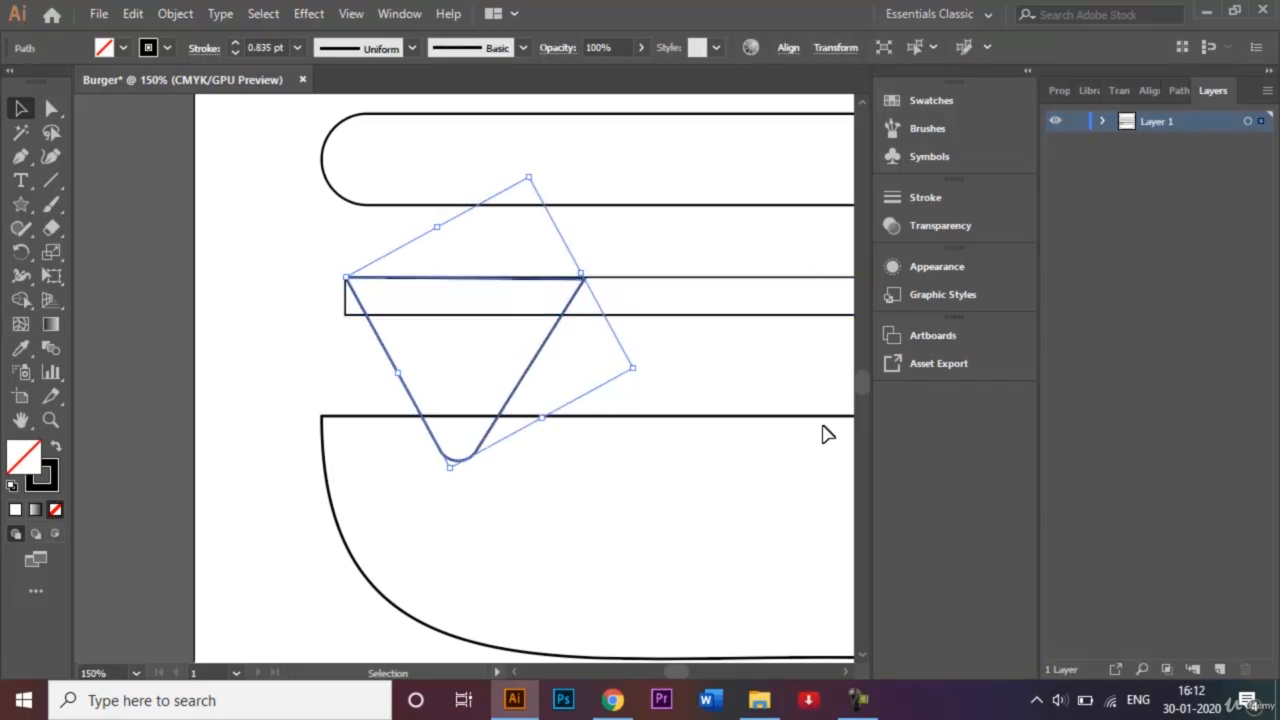
pyautogui.click(51, 108)
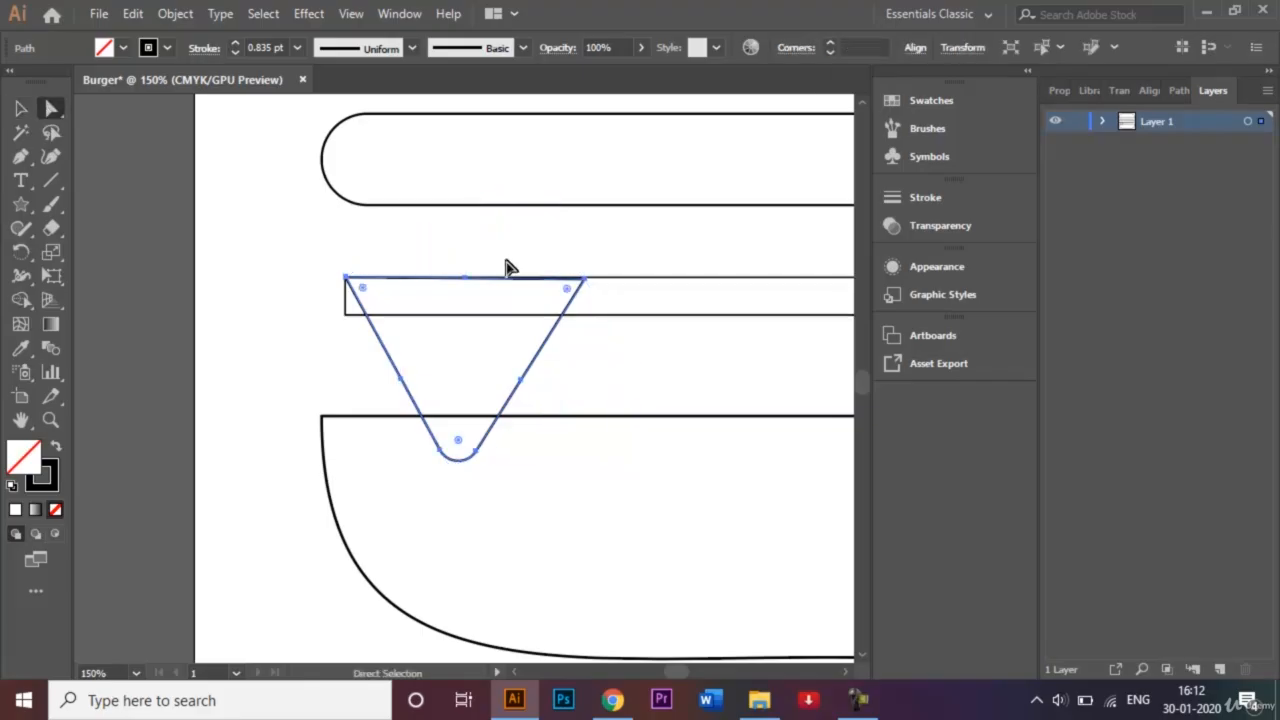
pyautogui.click(585, 278)
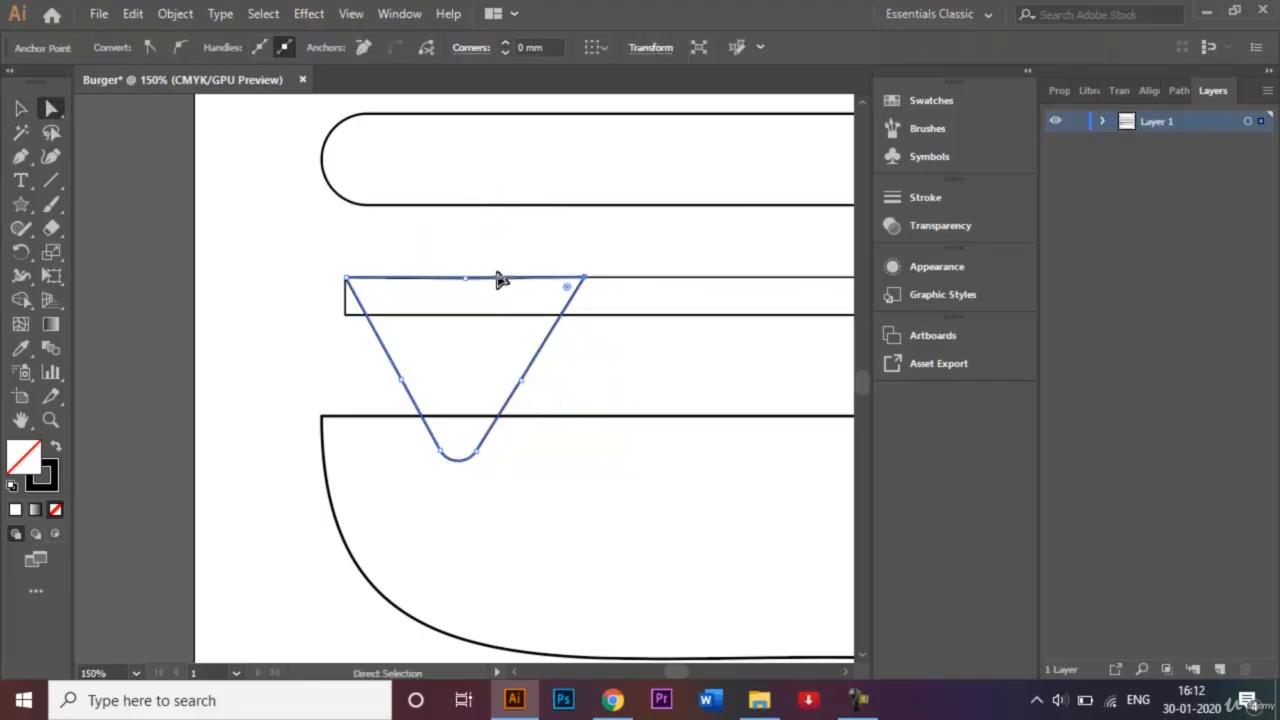
pyautogui.click(465, 278)
pyautogui.press('Up')
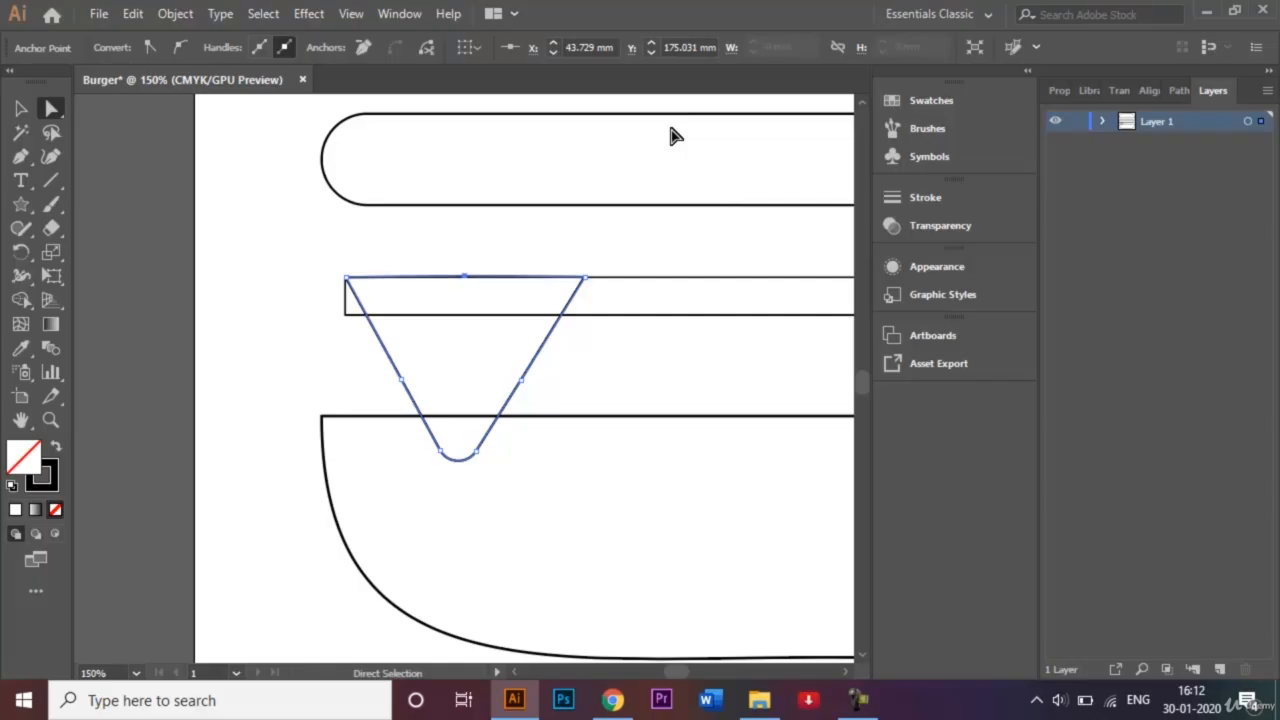
pyautogui.click(20, 110)
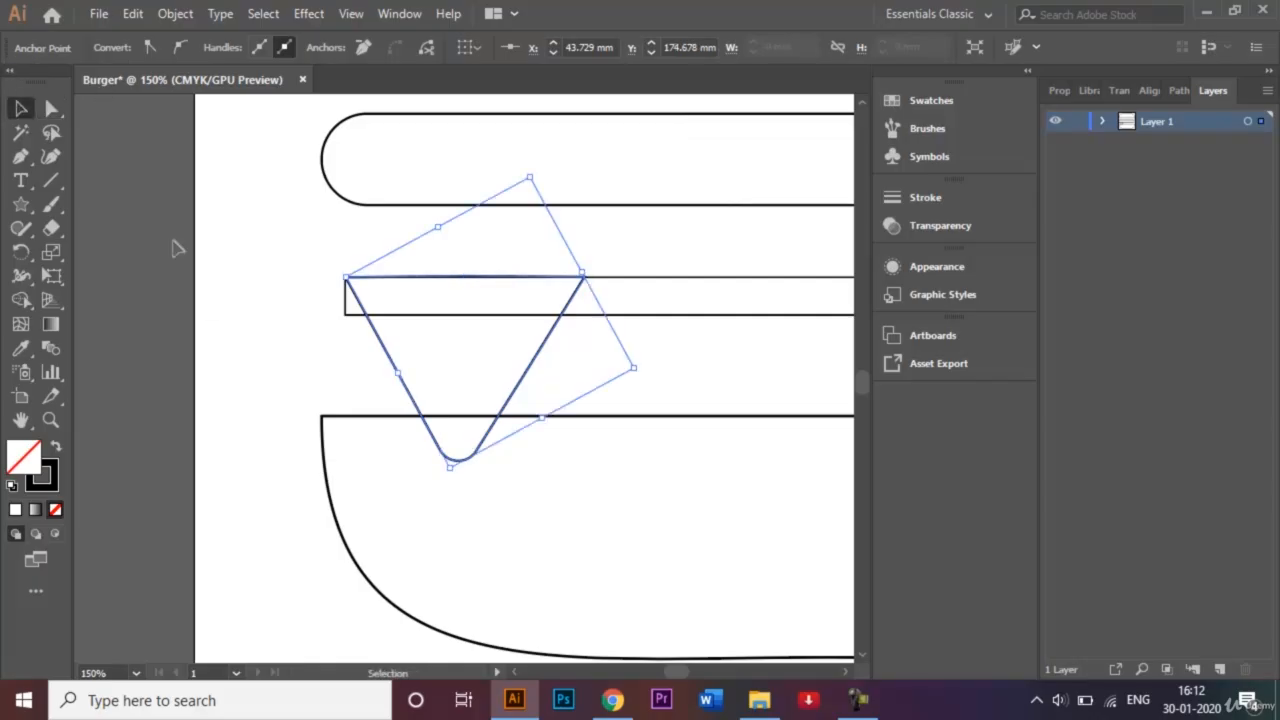
pyautogui.click(210, 302)
# Remove the strip's corner piece outside the triangle and its overlap inside the triangle with the Shape Builder tool.
pyautogui.moveTo(314, 250); pyautogui.dragTo(662, 408)
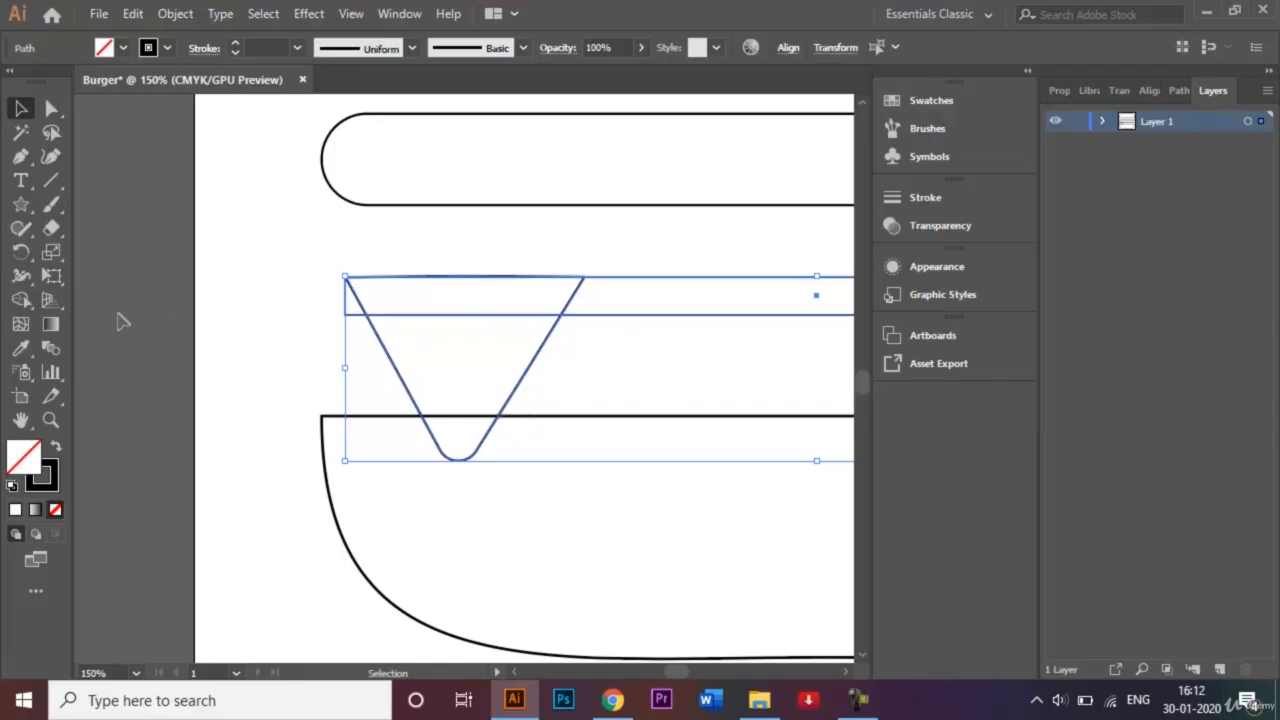
pyautogui.click(22, 300)
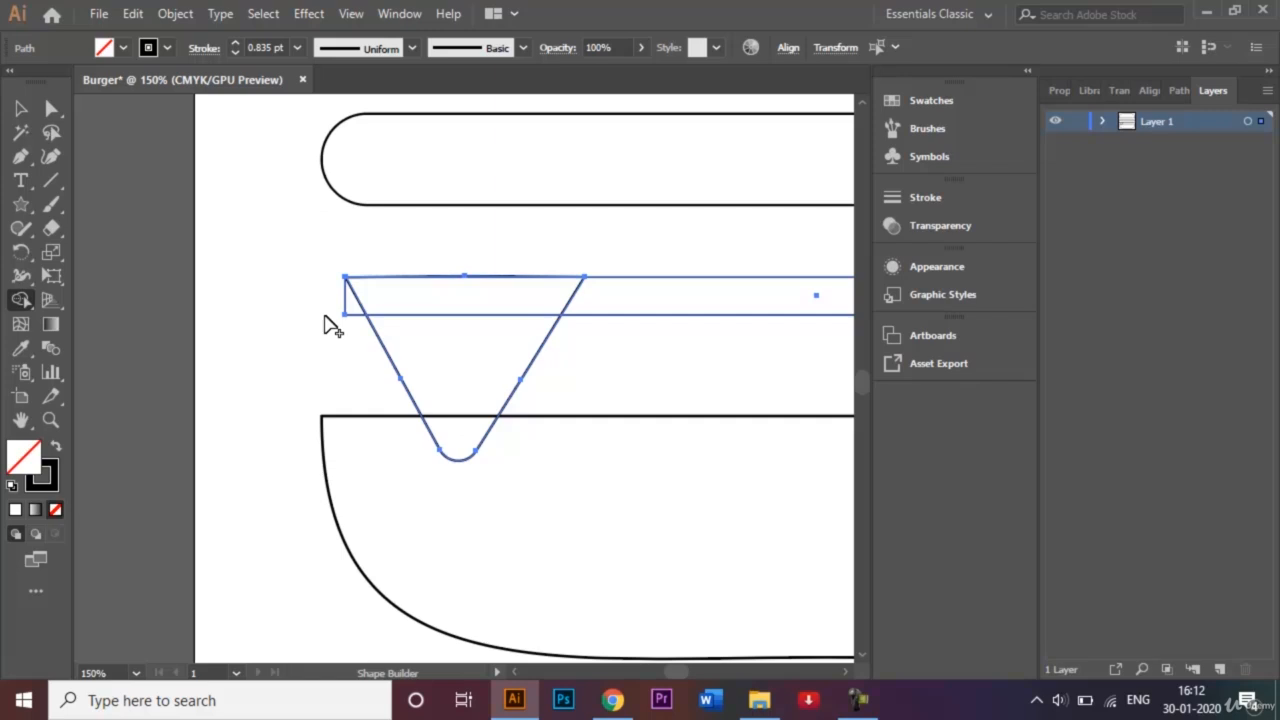
pyautogui.keyDown('alt'); pyautogui.click(358, 311); pyautogui.keyUp('alt')
pyautogui.keyDown('alt'); pyautogui.click(394, 314); pyautogui.keyUp('alt')
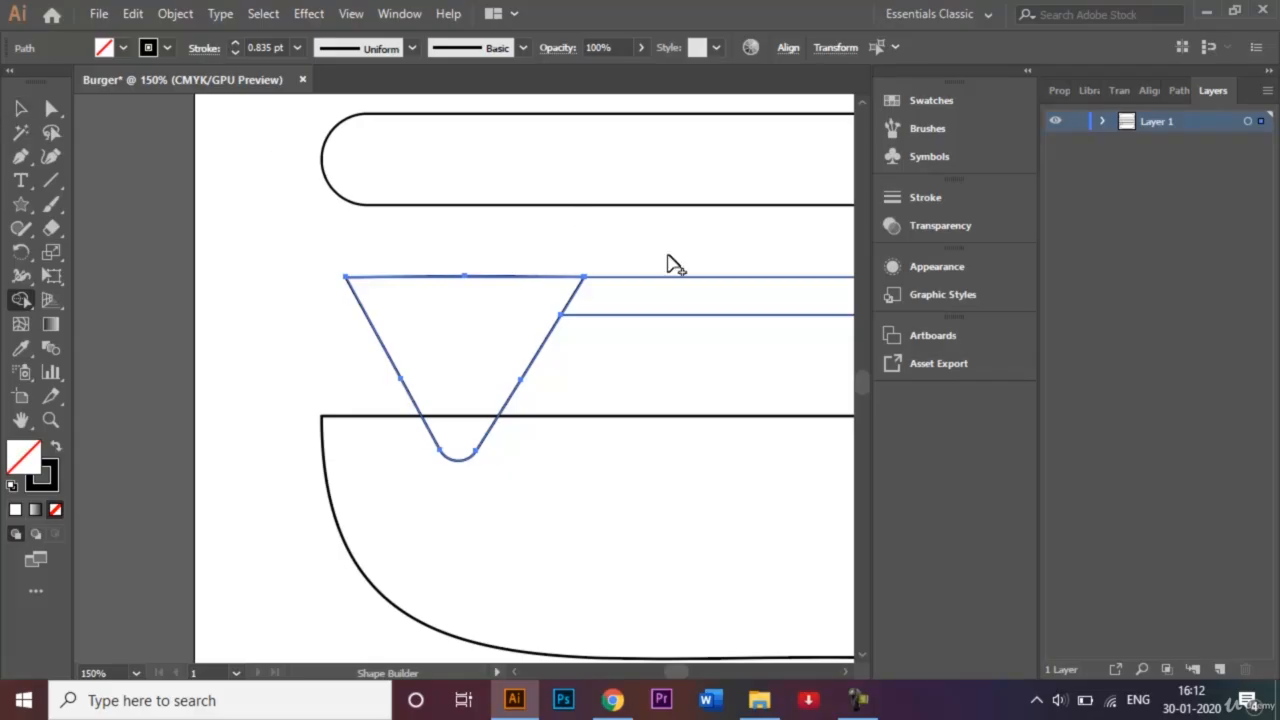
pyautogui.click(20, 108)
pyautogui.click(164, 330)
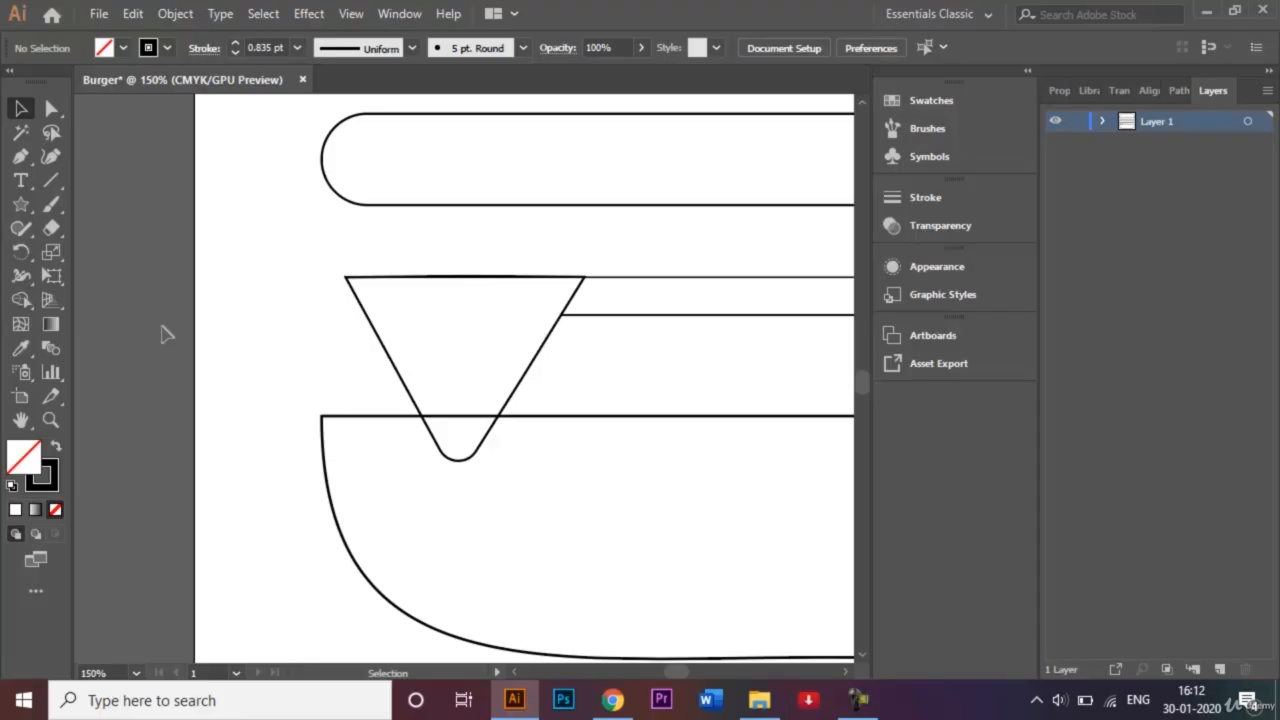
# Round both corners at the strip's free end with a corner radius of about 3.04 mm.
pyautogui.hotkey('ctrl', '0')
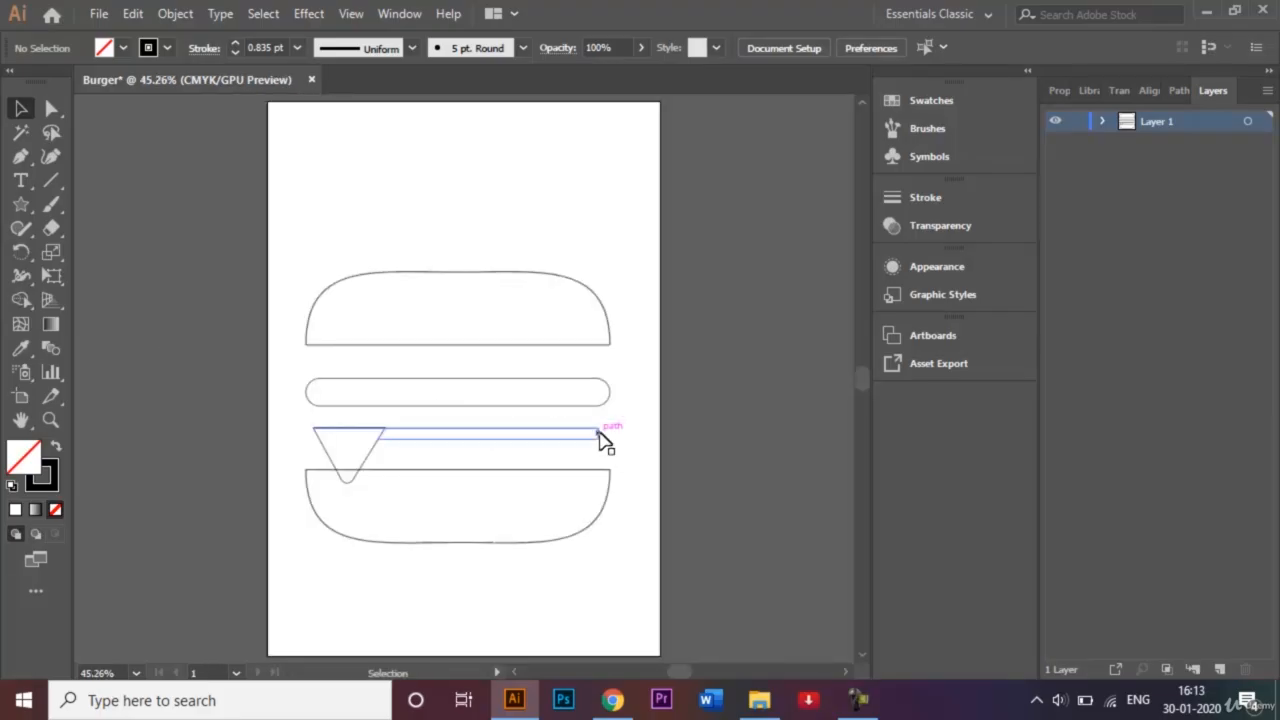
pyautogui.click(52, 108)
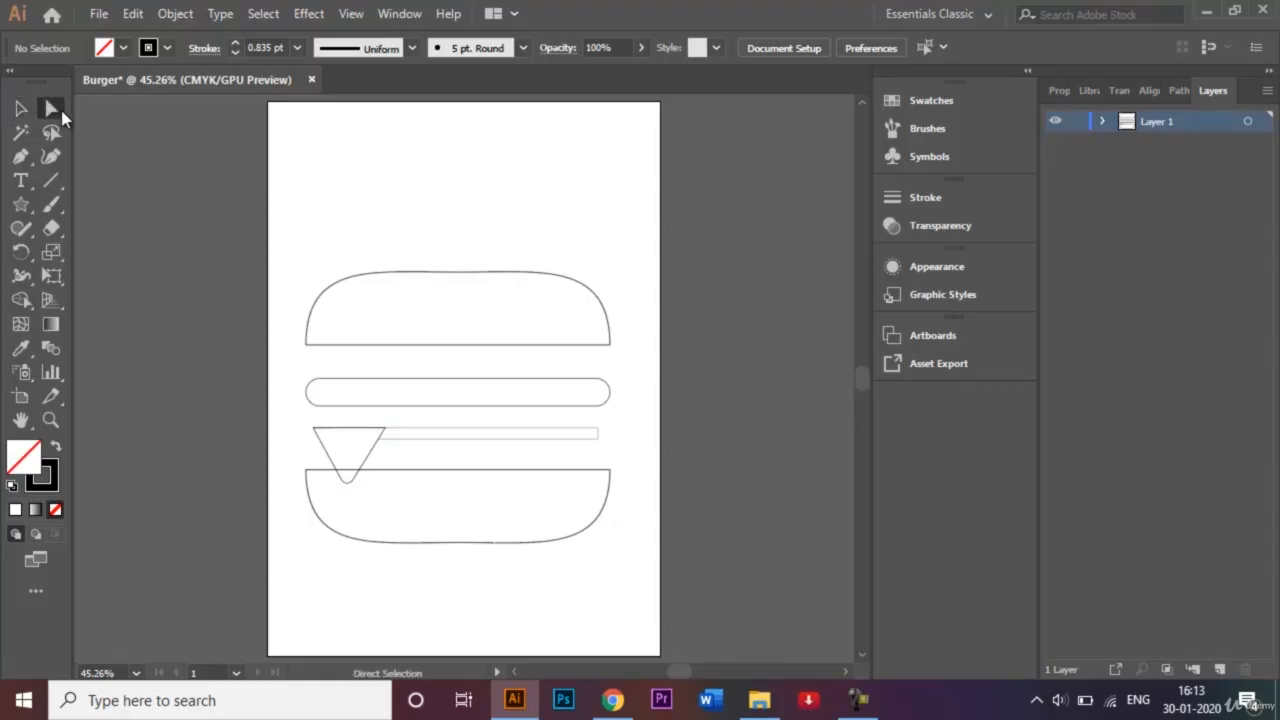
pyautogui.click(598, 436)
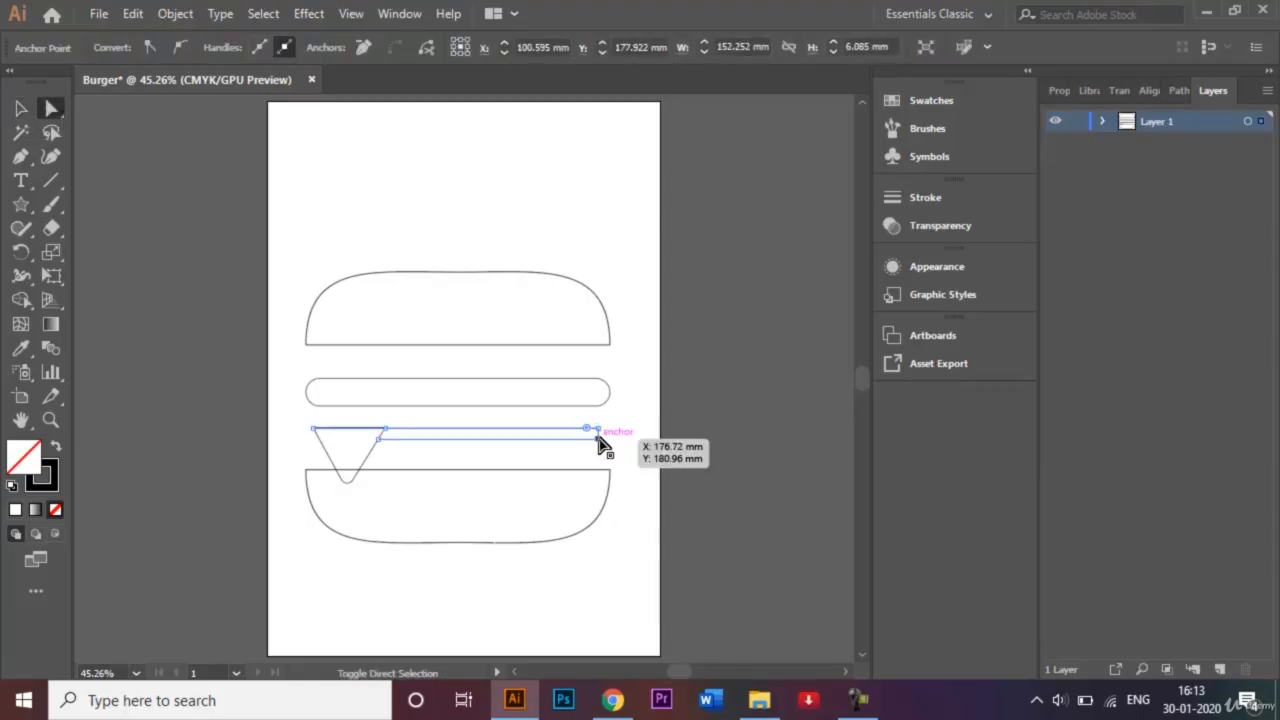
pyautogui.click(599, 437)
pyautogui.keyDown('shift'); pyautogui.click(598, 430); pyautogui.keyUp('shift')
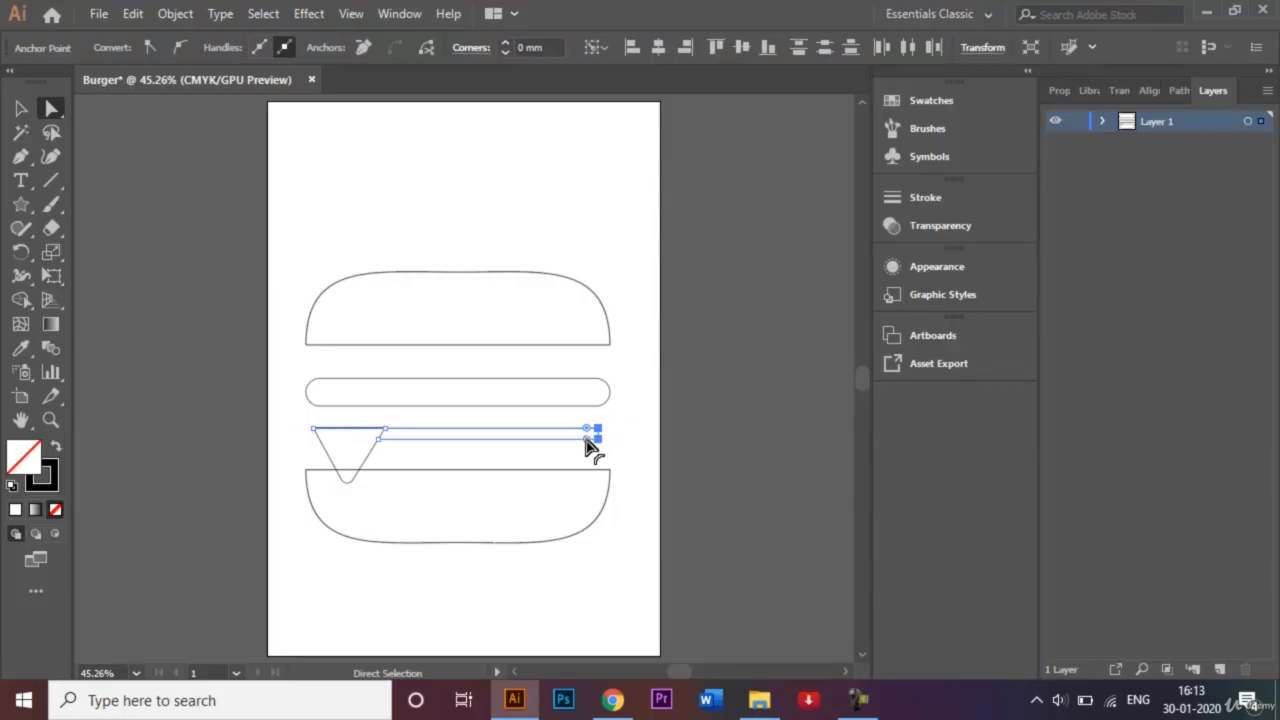
pyautogui.moveTo(586, 440); pyautogui.dragTo(575, 437)
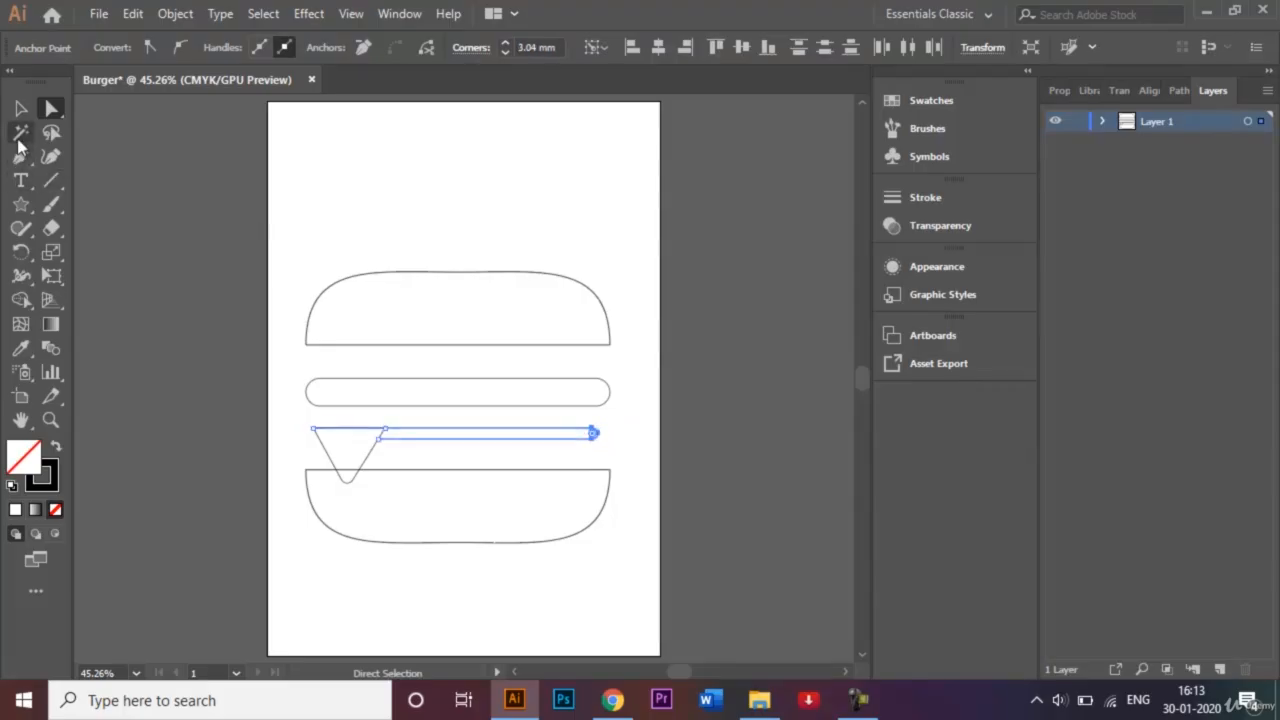
pyautogui.click(21, 108)
pyautogui.click(507, 228)
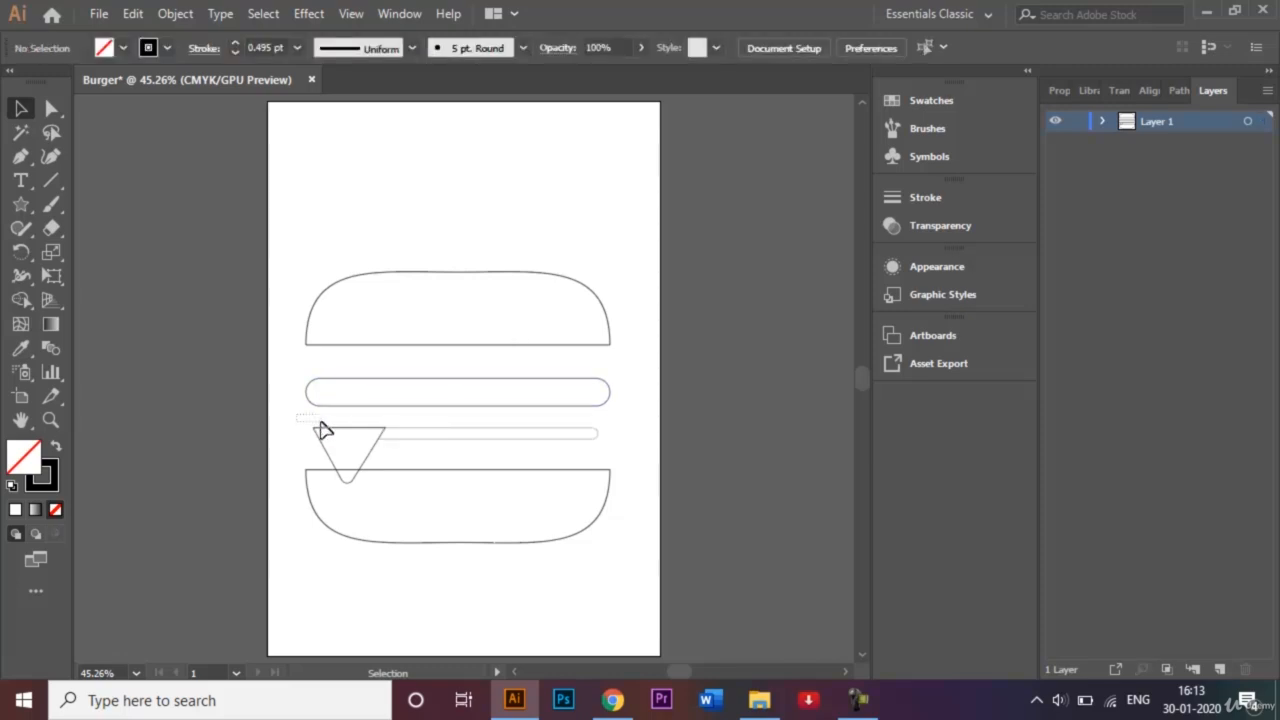
# Select the filling layer, triangle, strip and lower bun for the Shape Builder and set the fill colour to yellow.
pyautogui.moveTo(335, 437); pyautogui.dragTo(446, 451)
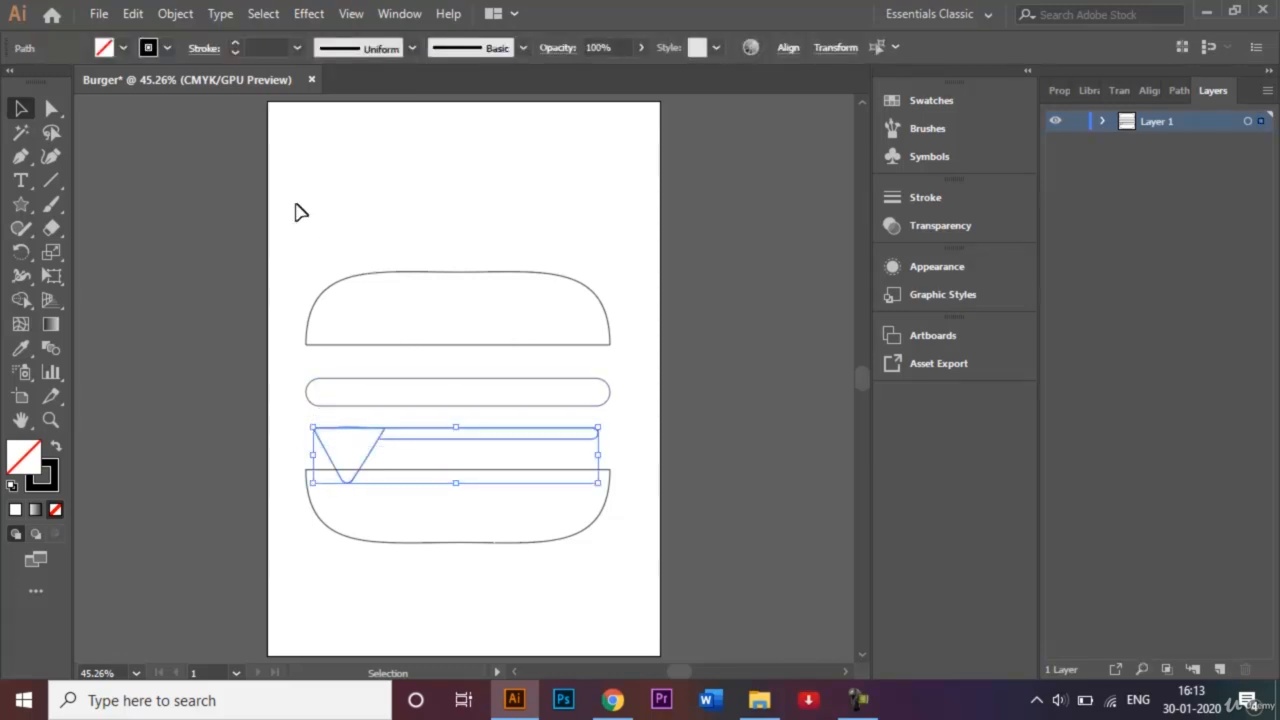
pyautogui.click(283, 292)
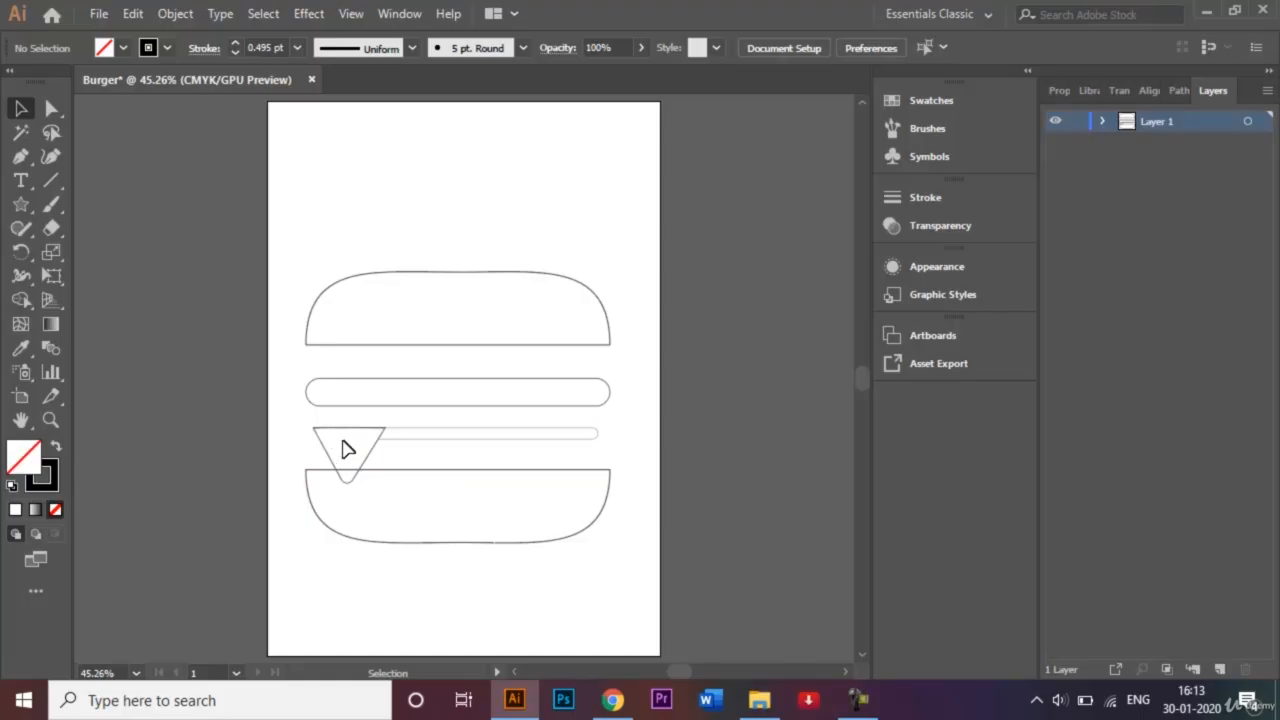
pyautogui.moveTo(294, 366); pyautogui.dragTo(626, 557)
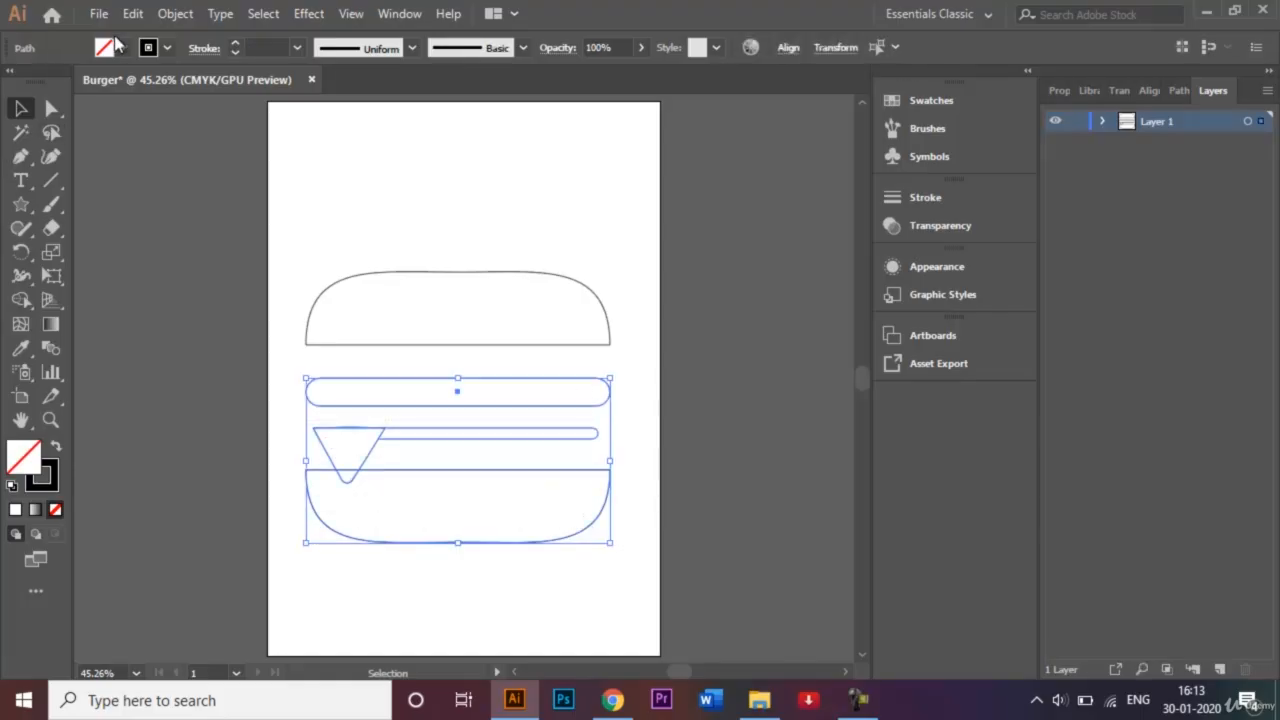
pyautogui.click(20, 303)
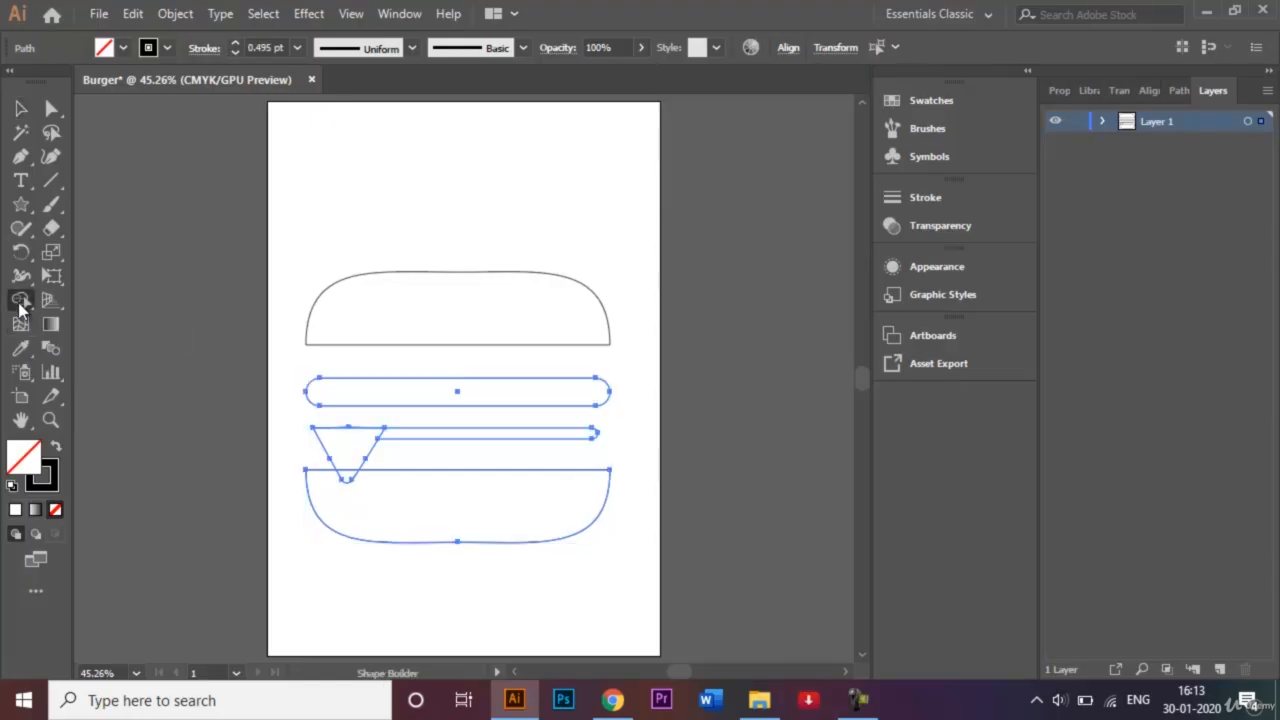
pyautogui.click(122, 49)
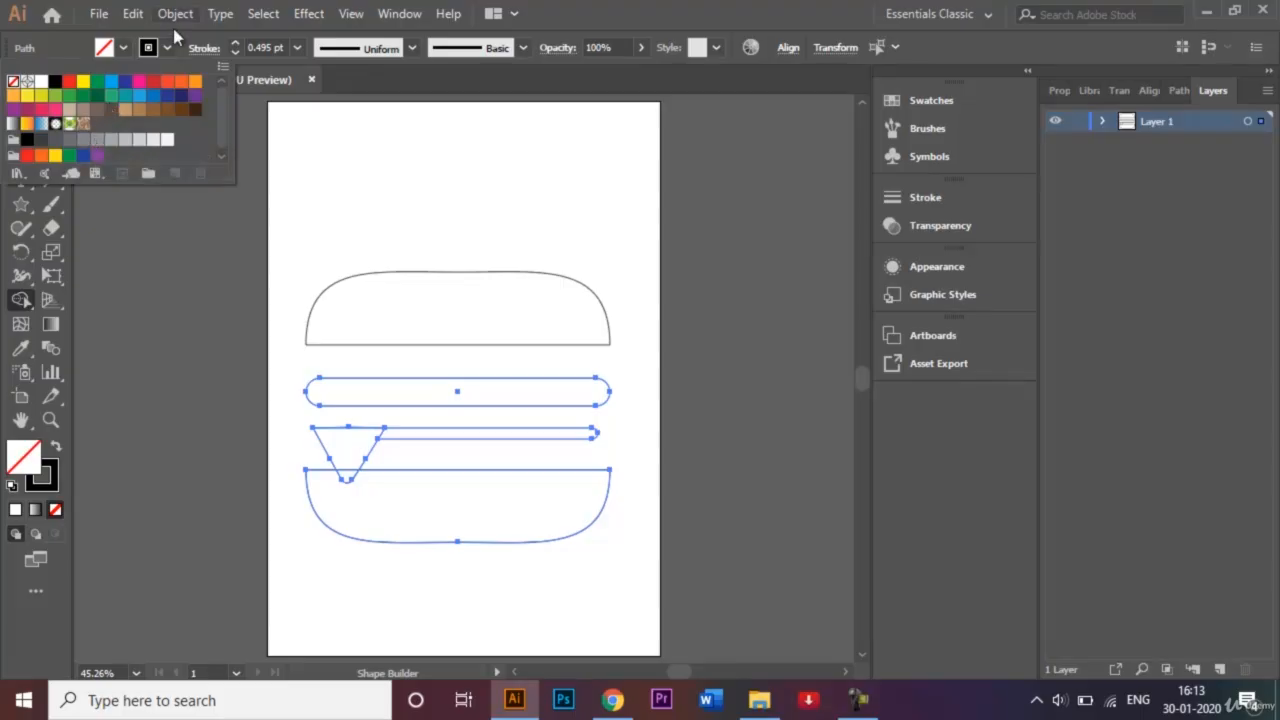
pyautogui.click(26, 95)
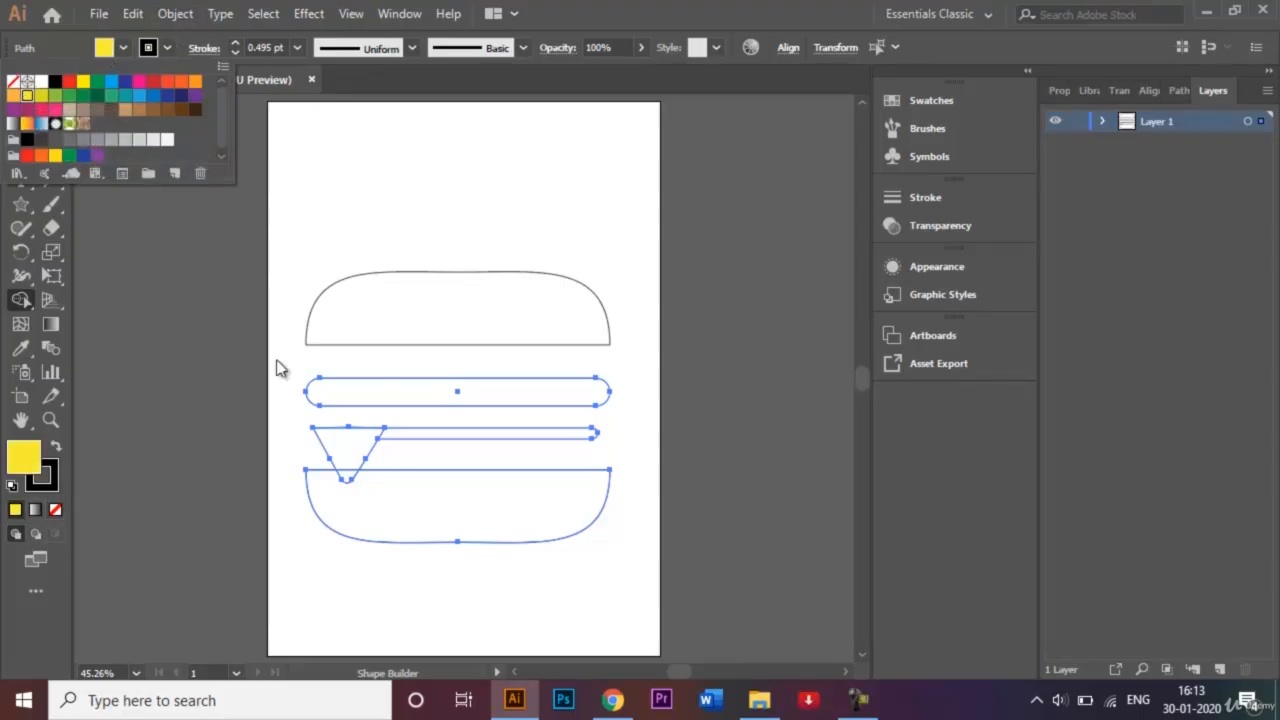
# Try to merge the triangle's tip with its upper part using the Shape Builder.
pyautogui.click(347, 444)
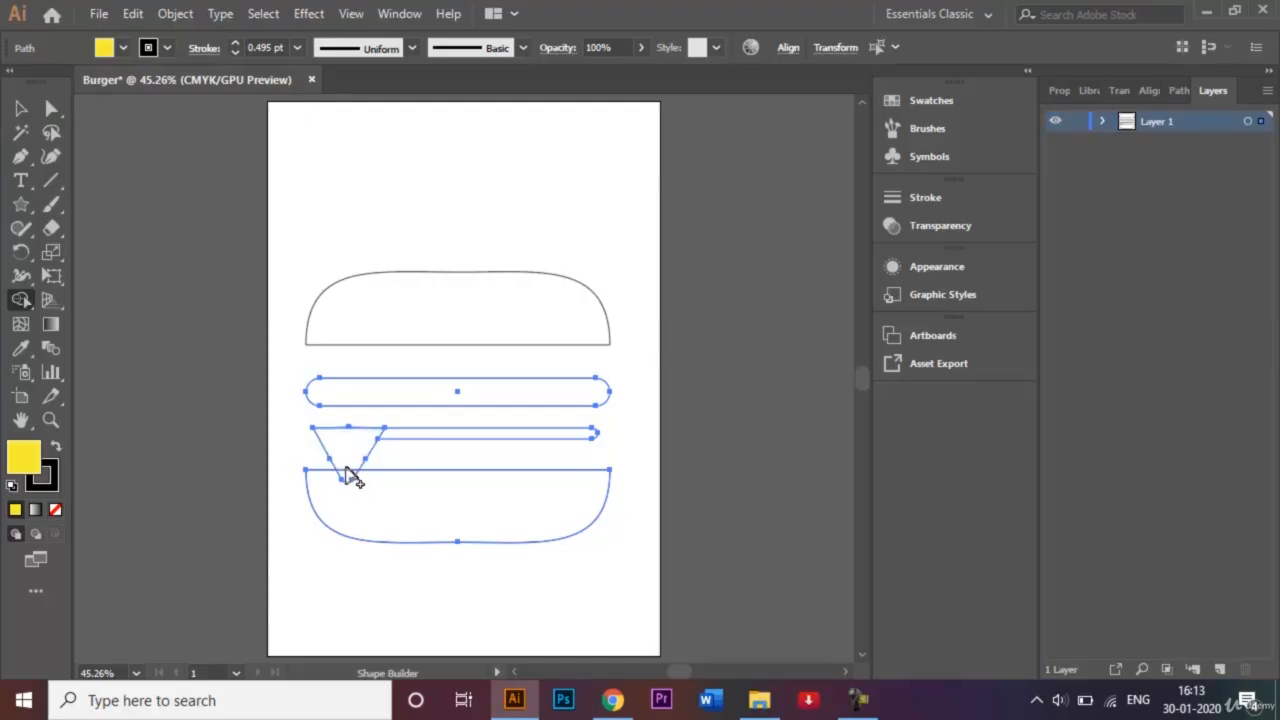
pyautogui.moveTo(352, 484)
pyautogui.mouseDown()
pyautogui.moveTo(347, 455)
pyautogui.moveTo(368, 443)
pyautogui.mouseUp()
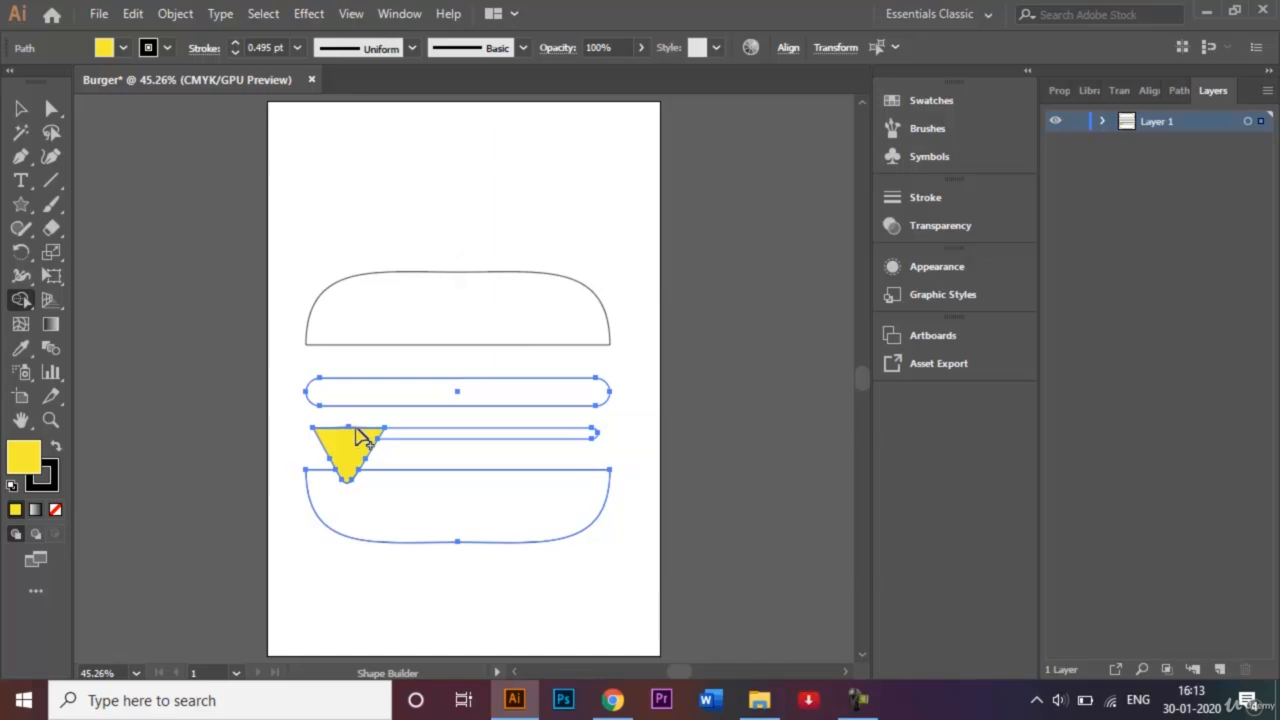
pyautogui.hotkey('ctrl', 'z')
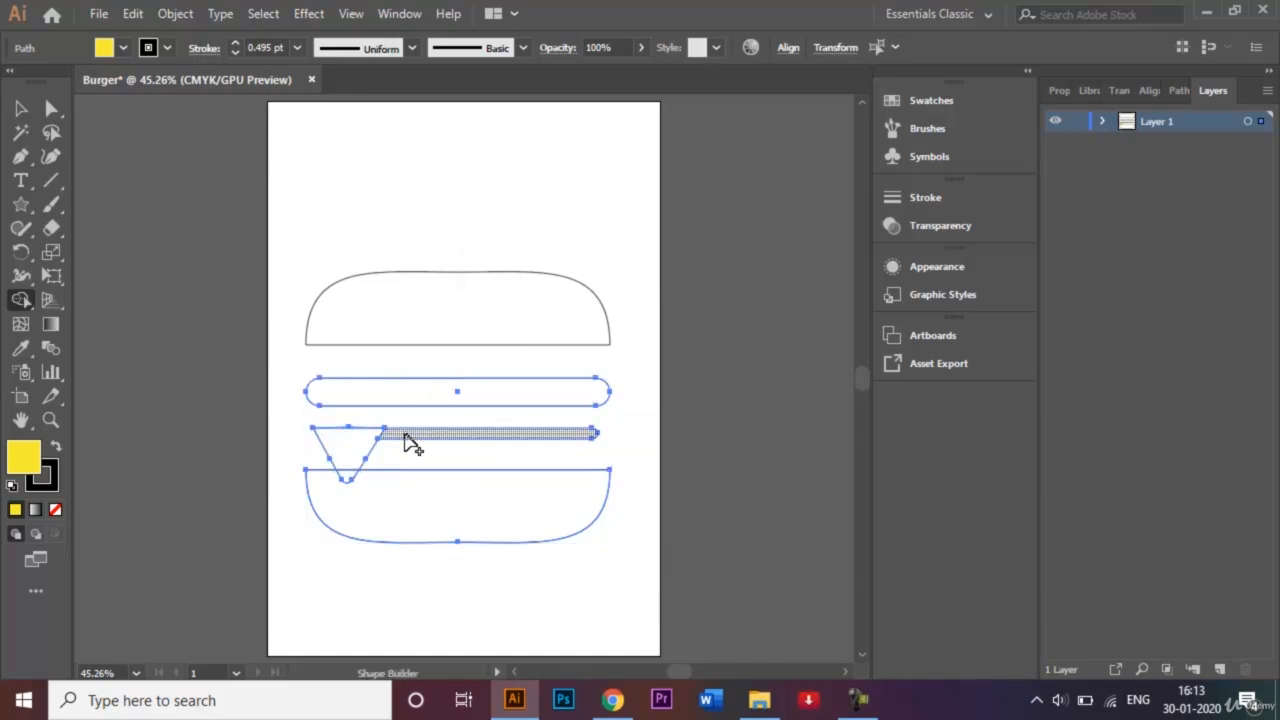
# Merge the strip with the triangle's upper part into one yellow shape and delete the leftover line along its top edge.
pyautogui.moveTo(410, 445); pyautogui.dragTo(360, 447)
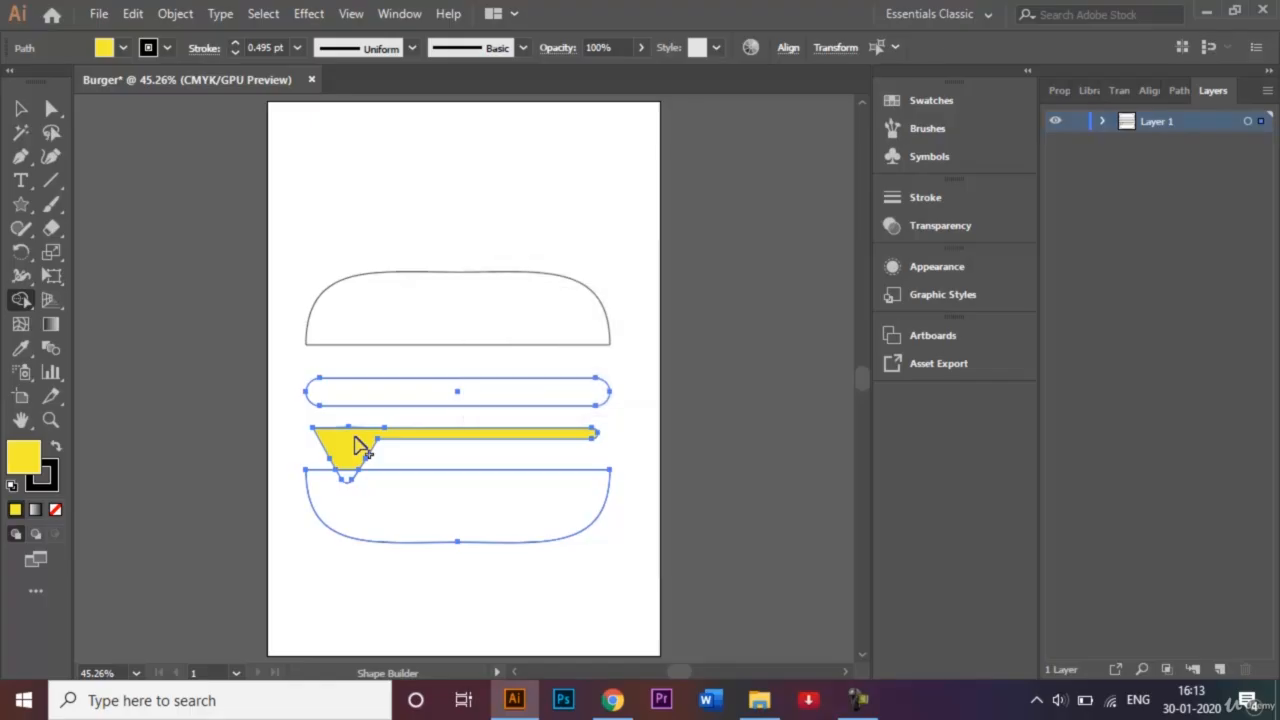
pyautogui.click(21, 108)
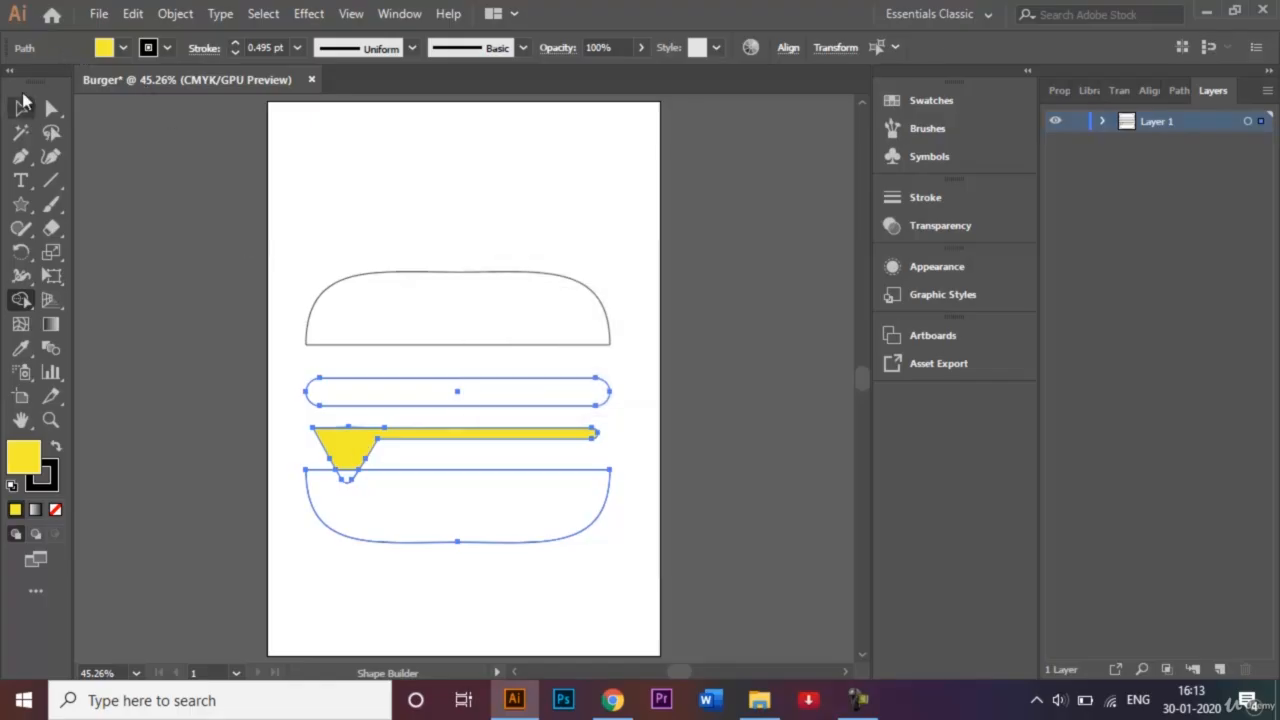
pyautogui.click(449, 164)
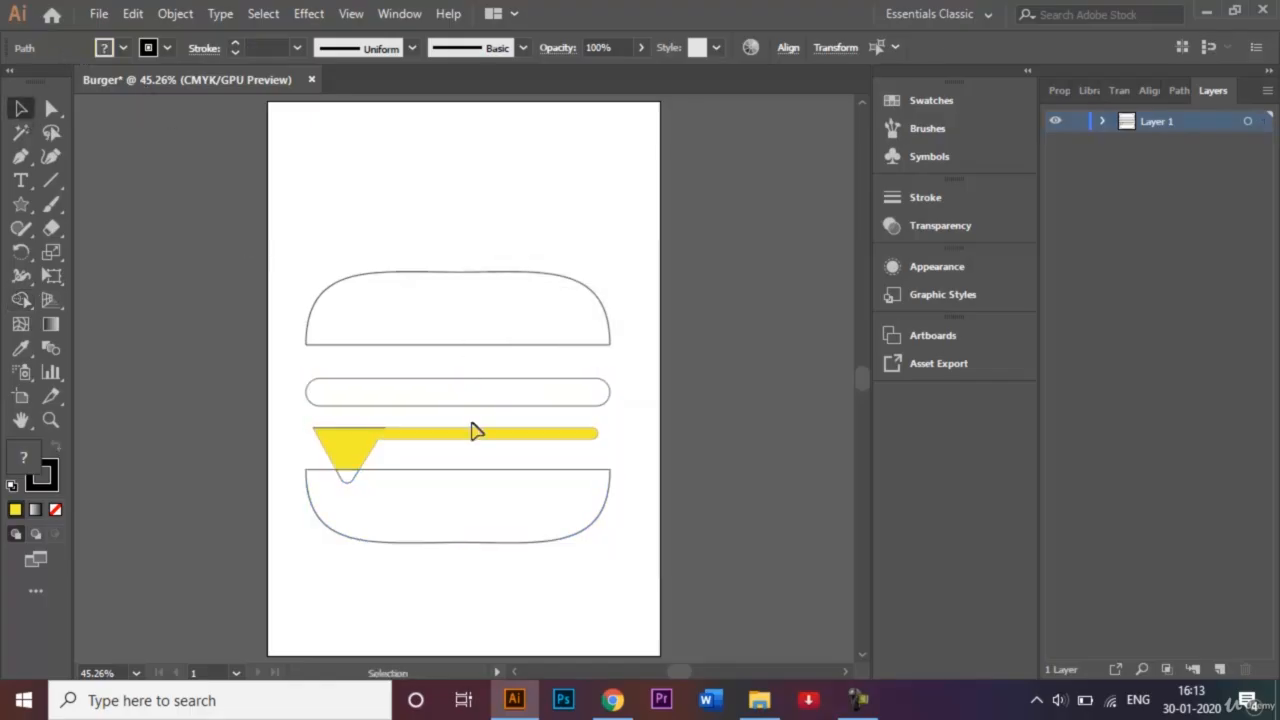
pyautogui.click(365, 427)
pyautogui.press('Delete')
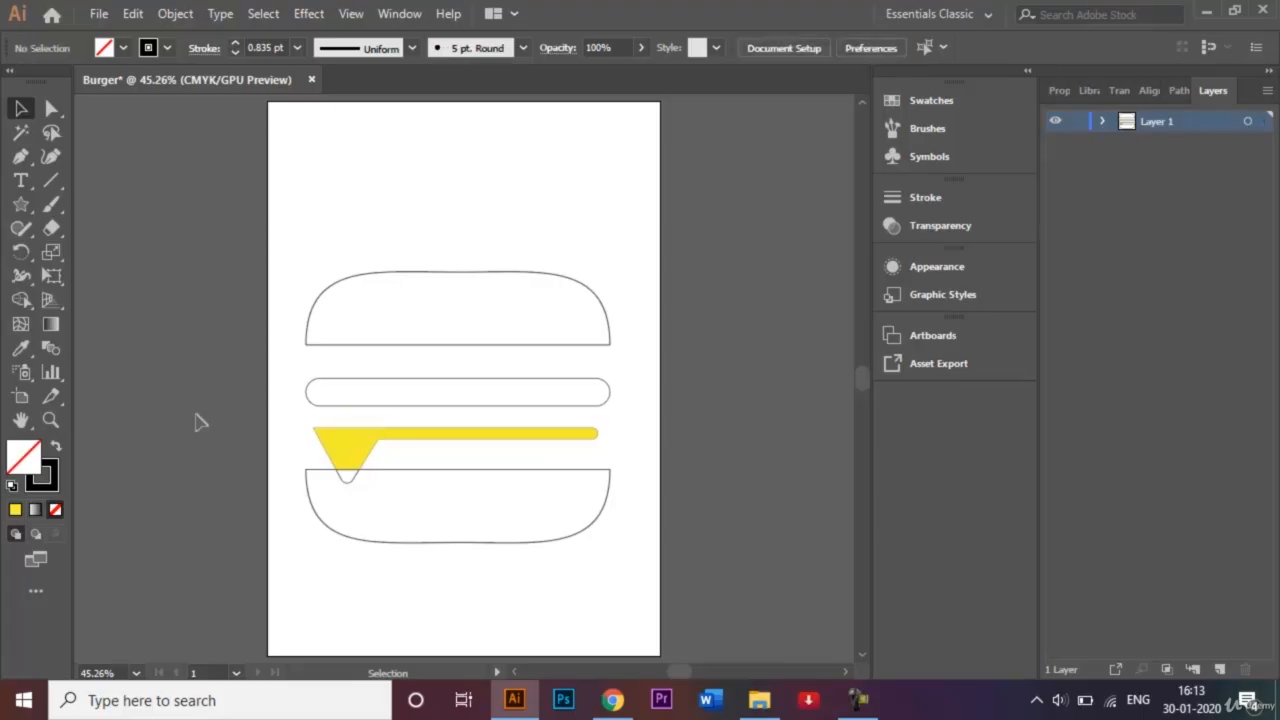
# Nudge the merged yellow cheese shape vertically so its lower edge sits on the lower bun's top edge.
pyautogui.click(326, 443)
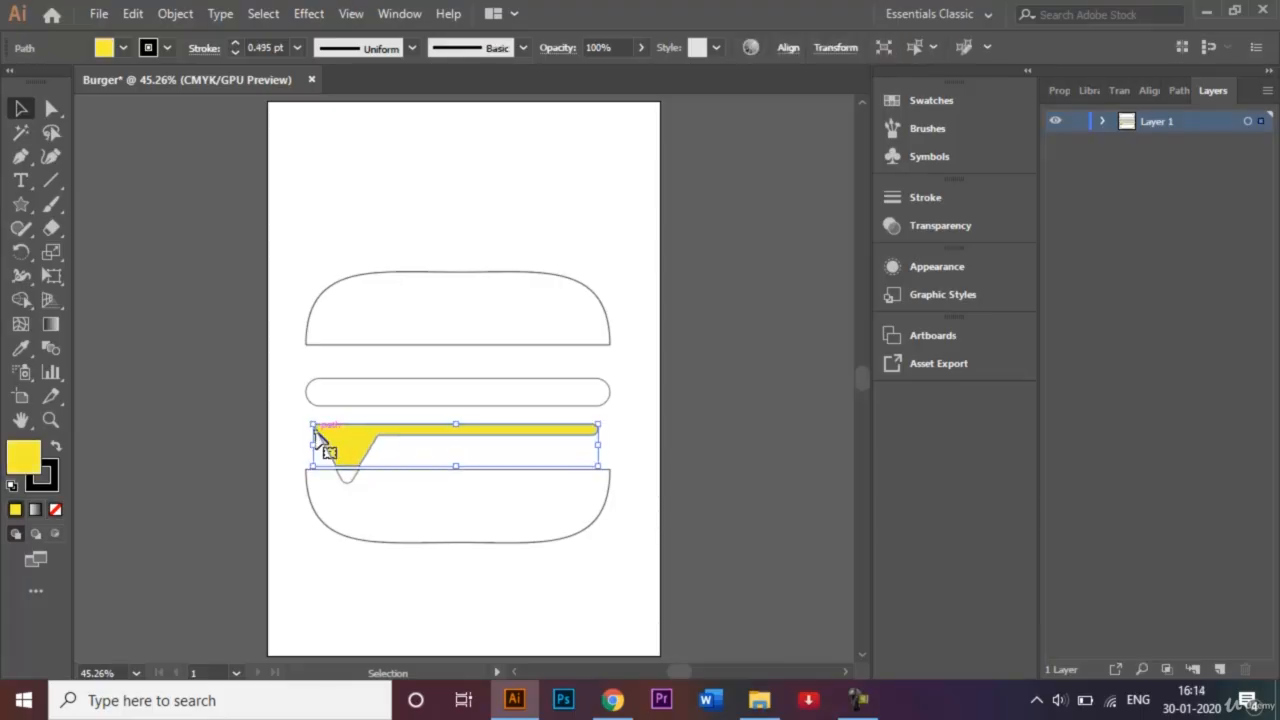
pyautogui.press('Down')
pyautogui.press('Down')
pyautogui.press('Down')
pyautogui.press('Down')
pyautogui.press('Down')
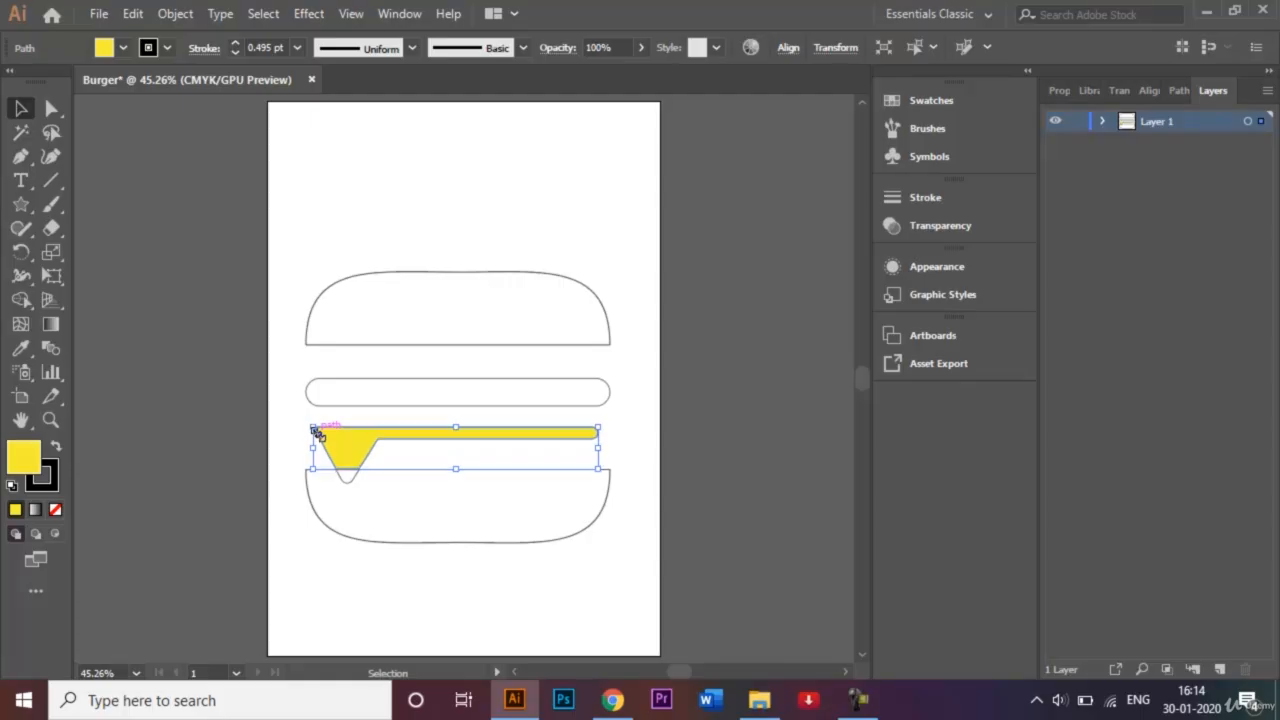
pyautogui.click(278, 395)
# Undo the cheese shape's nudges, merge and yellow fill, back to the separate unfilled triangle and strip.
pyautogui.hotkey('ctrl', '1')
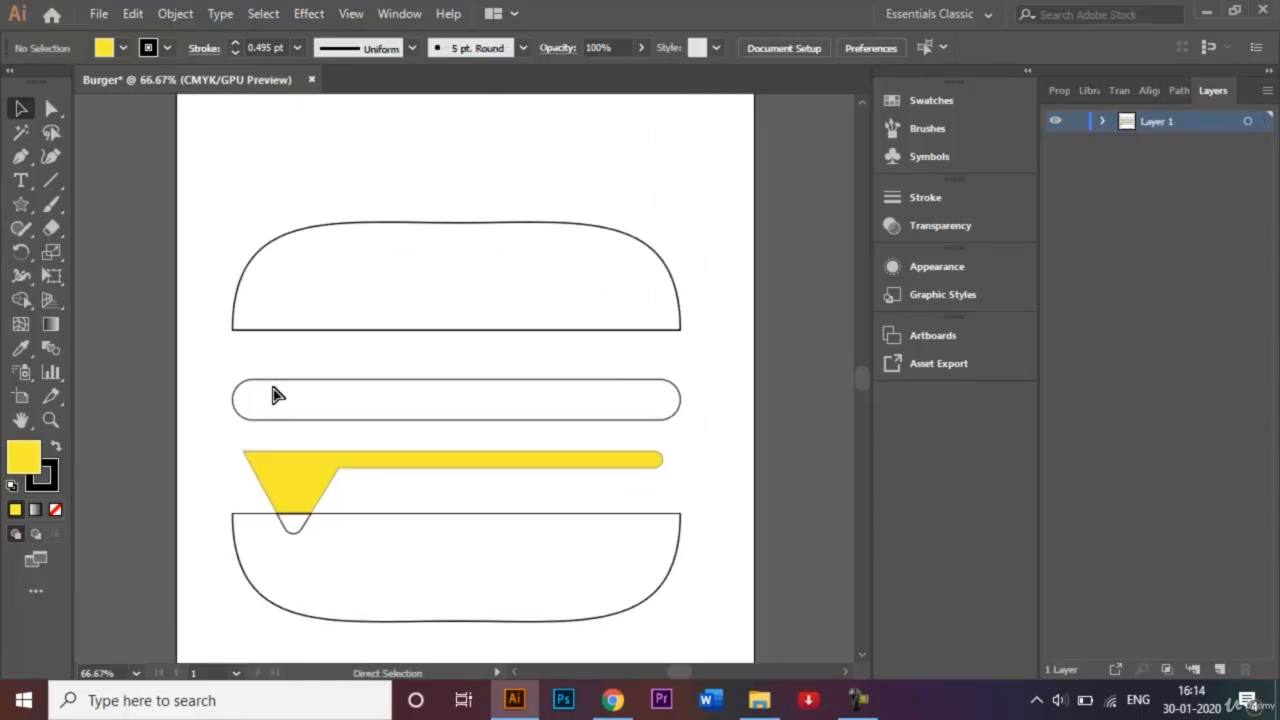
pyautogui.press('a')
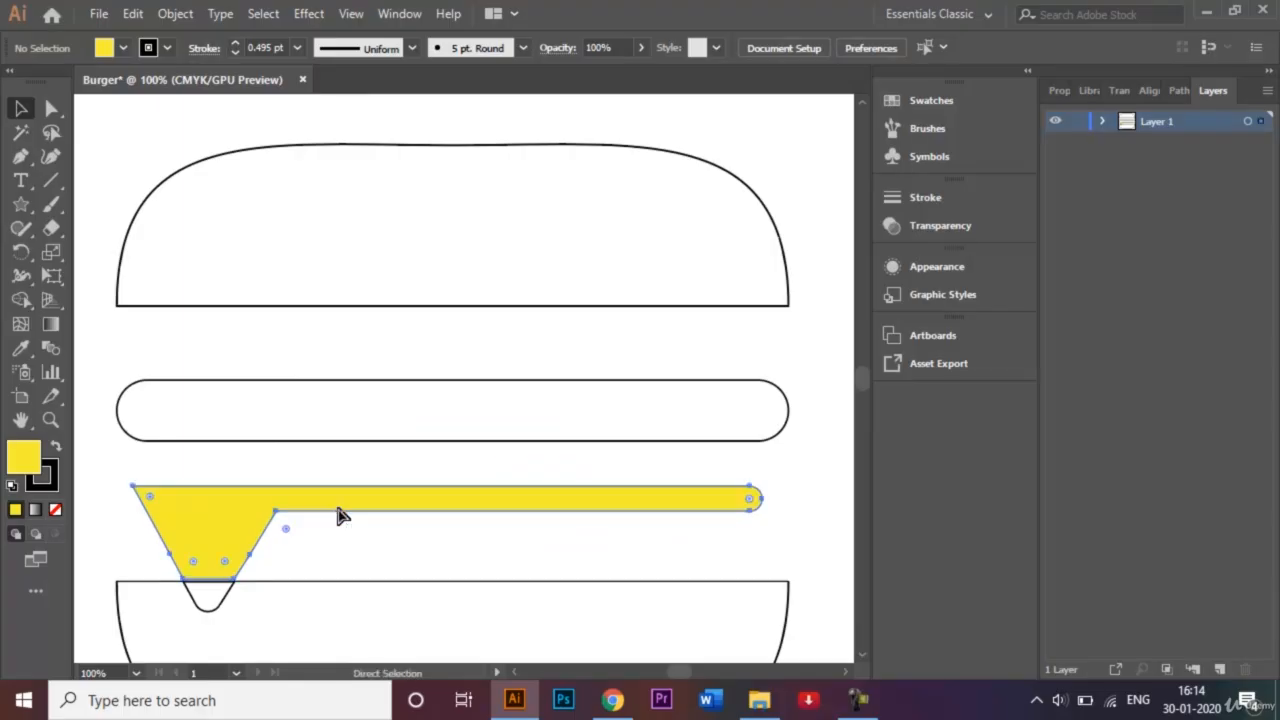
pyautogui.click(338, 513)
pyautogui.press('Down')
pyautogui.press('Down')
pyautogui.press('Down')
pyautogui.press('Down')
pyautogui.press('Down')
pyautogui.press('Down')
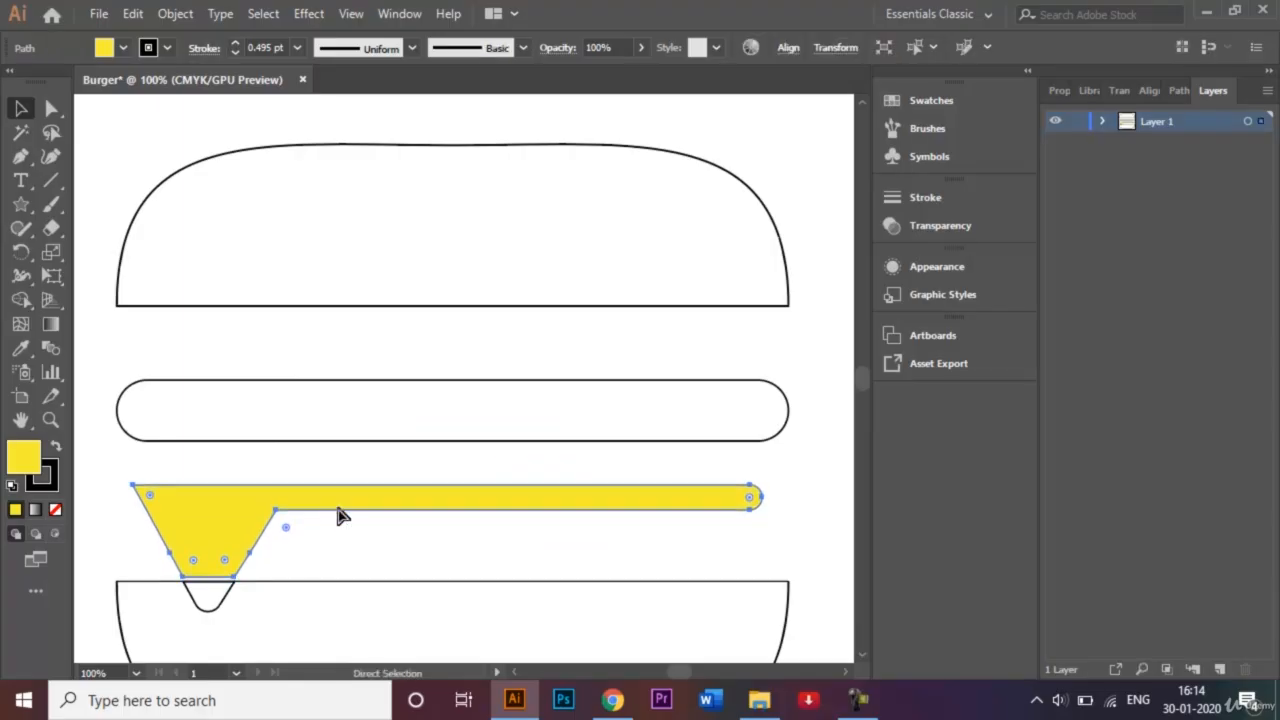
pyautogui.press('/')
pyautogui.press('v')
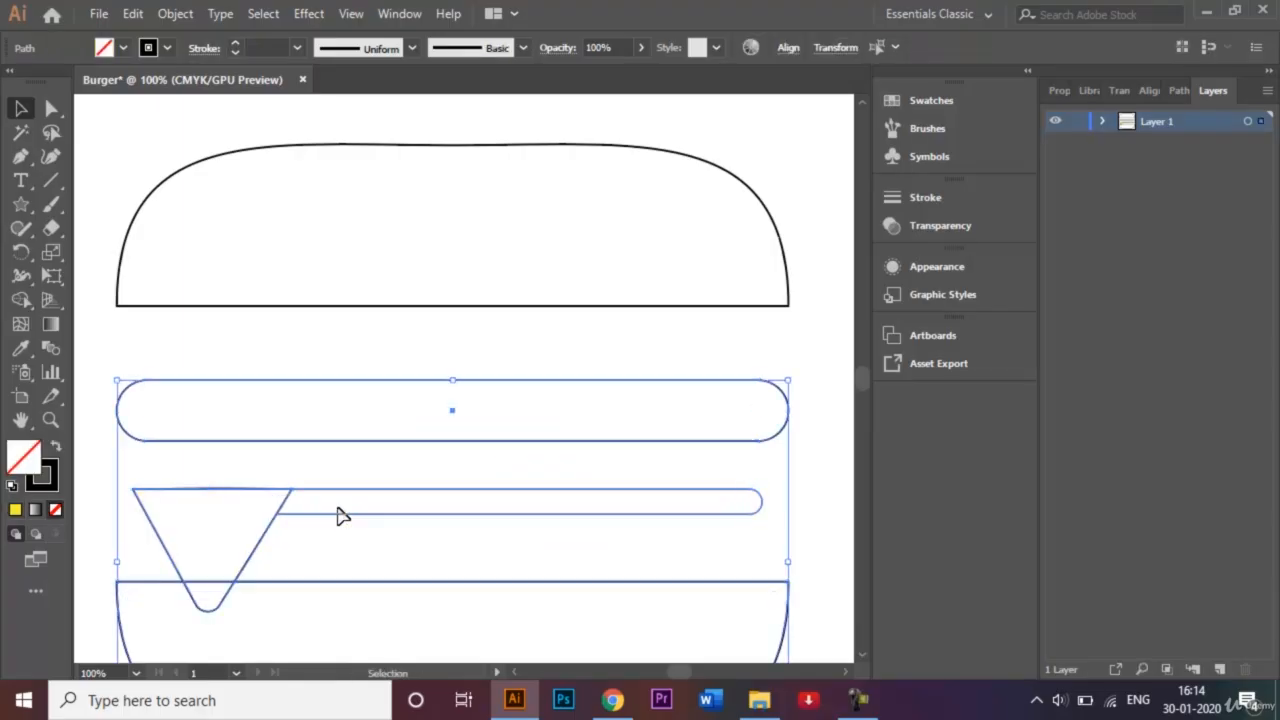
# Move the triangle and strip up together to just below the rounded filling layer, with the triangle's tip clear of the lower bun.
pyautogui.click(362, 565)
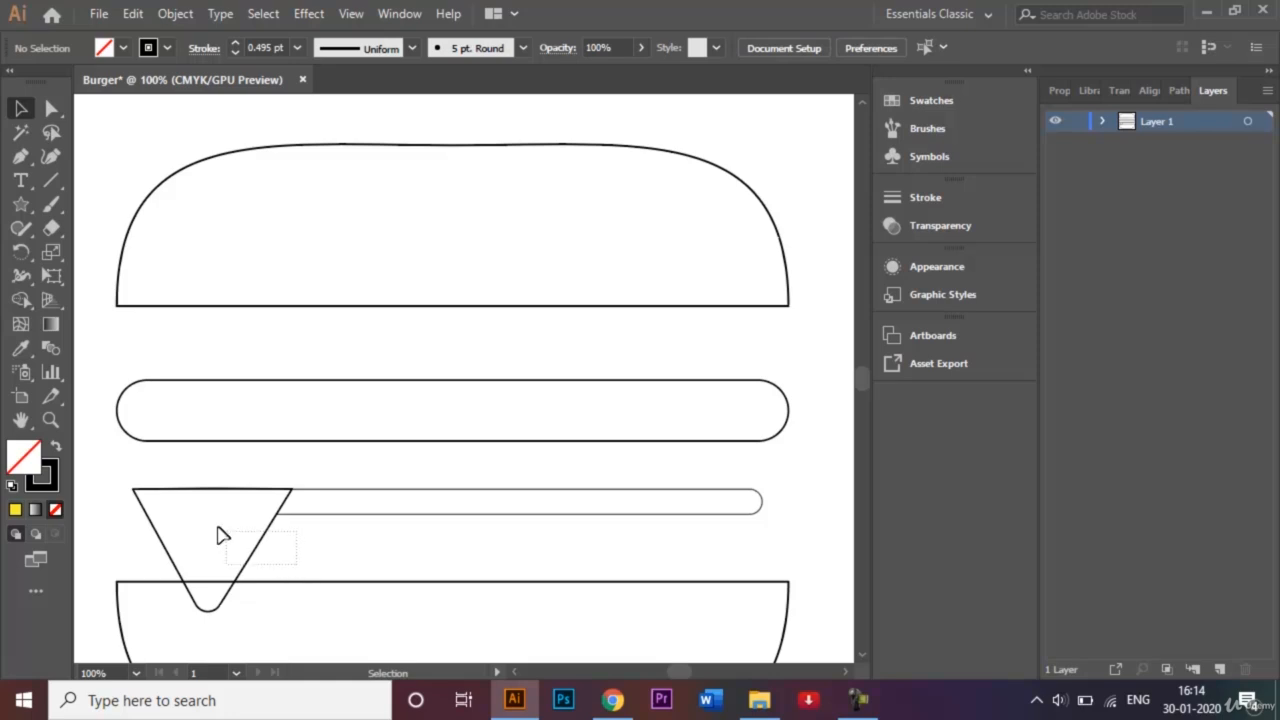
pyautogui.click(170, 487)
pyautogui.press('Up')
pyautogui.press('Up')
pyautogui.press('Up')
pyautogui.press('Up')
pyautogui.press('Up')
pyautogui.press('Up')
pyautogui.press('Up')
pyautogui.press('Up')
pyautogui.press('Up')
pyautogui.press('Up')
pyautogui.press('Up')
pyautogui.press('Up')
pyautogui.press('Up')
pyautogui.press('Up')
pyautogui.press('Up')
pyautogui.press('Up')
pyautogui.press('Up')
pyautogui.press('Up')
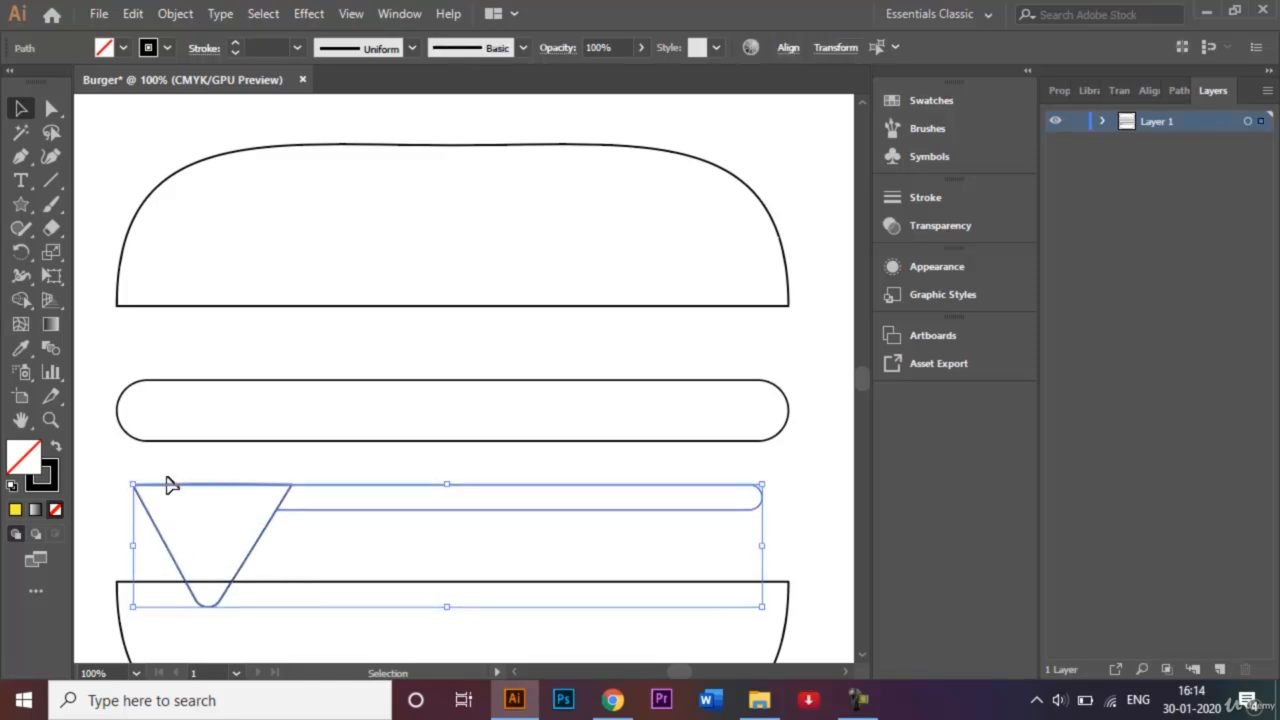
pyautogui.press('Up')
pyautogui.press('Up')
pyautogui.press('Up')
pyautogui.press('Up')
pyautogui.press('Up')
pyautogui.press('Up')
pyautogui.press('Up')
pyautogui.press('Up')
pyautogui.press('Up')
pyautogui.press('Up')
pyautogui.press('Up')
pyautogui.press('Up')
pyautogui.press('Up')
pyautogui.press('Up')
pyautogui.press('Up')
pyautogui.press('Up')
pyautogui.press('Up')
pyautogui.press('Up')
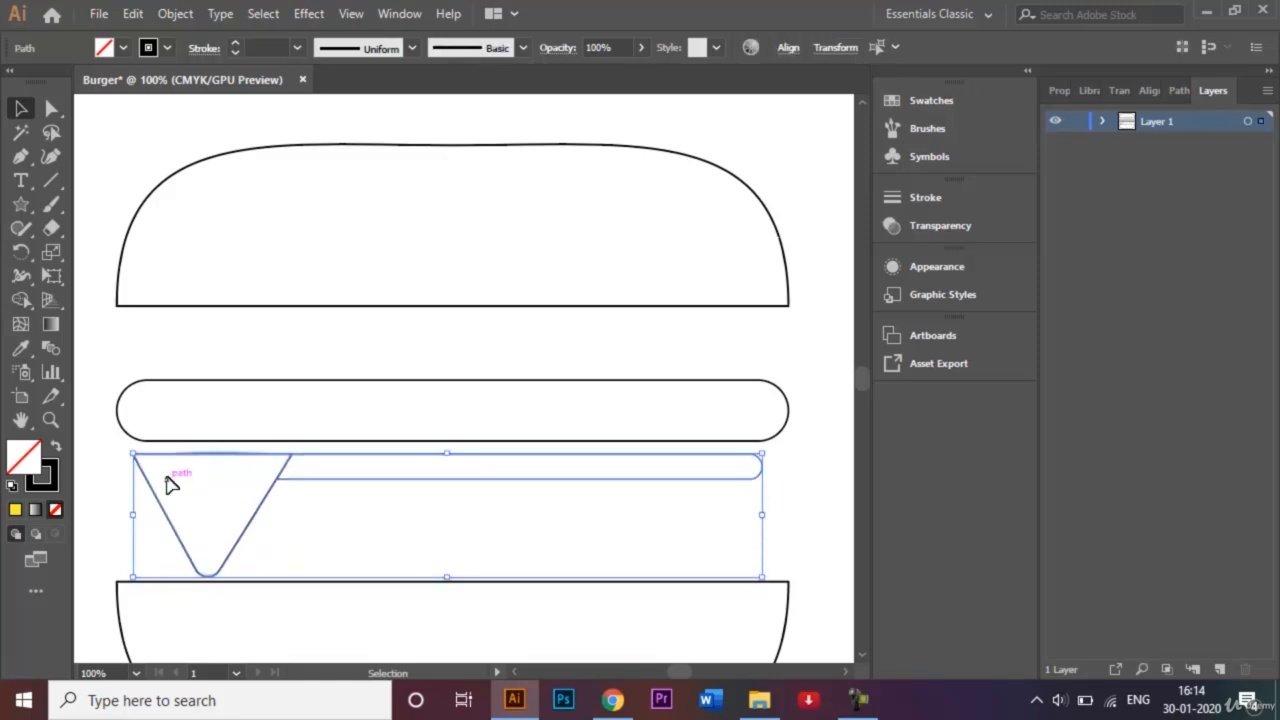
pyautogui.click(360, 514)
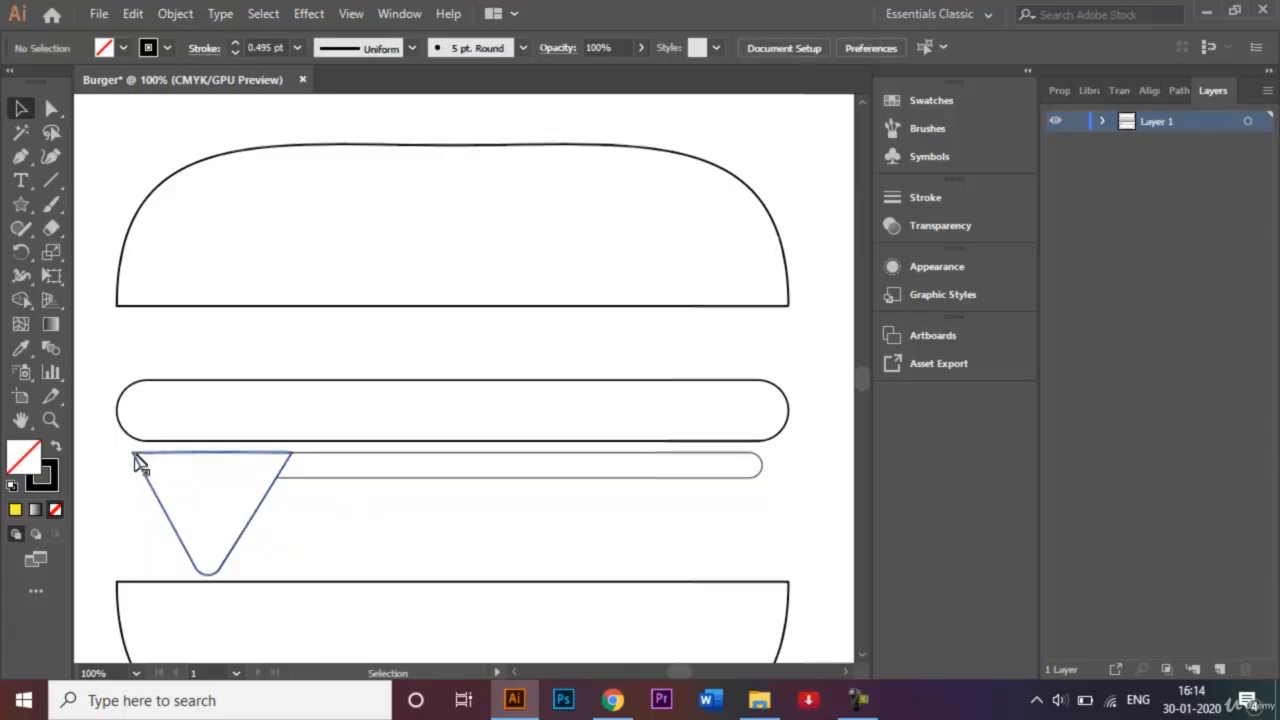
# Merge the triangle and the rounded strip into one yellow-filled cheese shape using Shape Builder.
pyautogui.hscroll(-3, 134, 457)
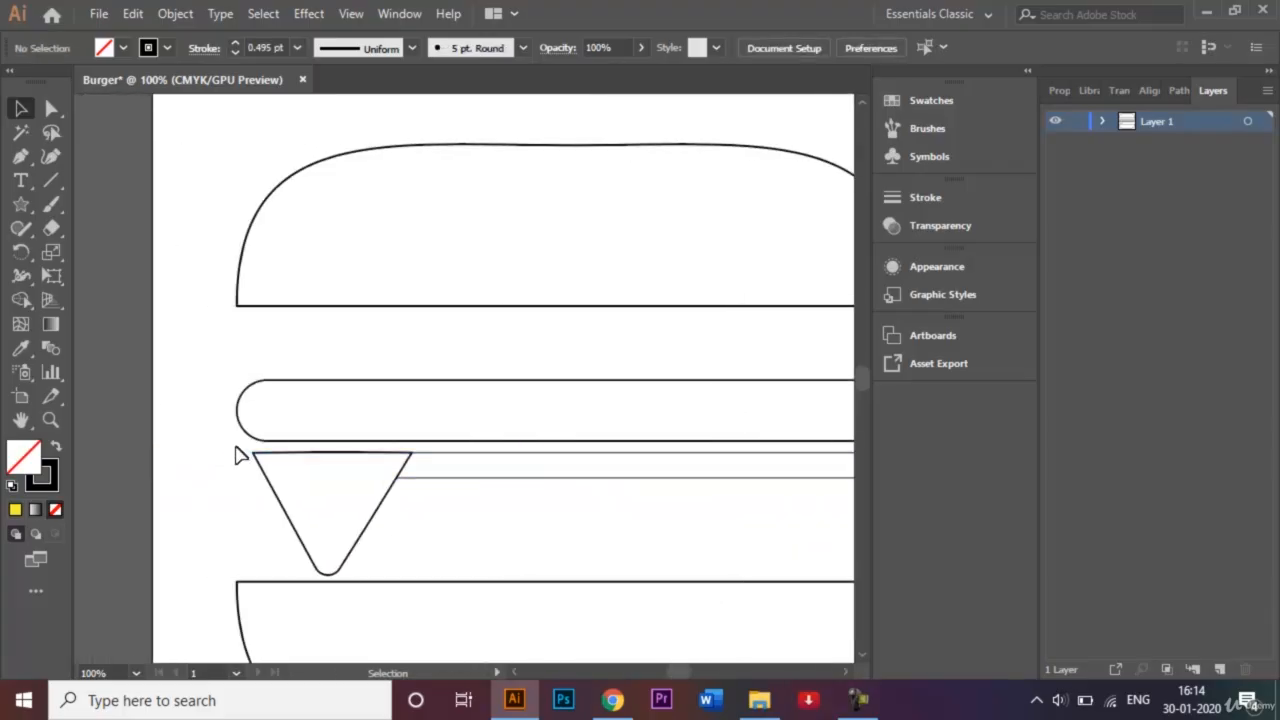
pyautogui.moveTo(256, 456); pyautogui.dragTo(543, 560)
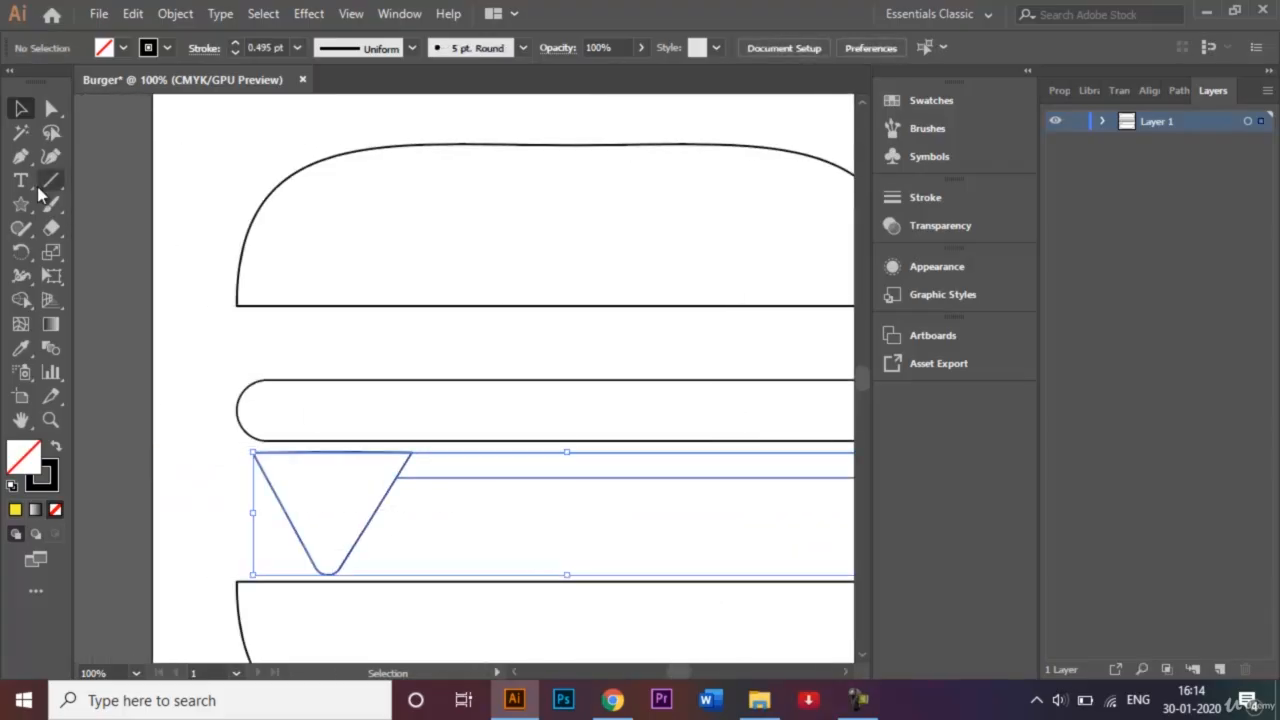
pyautogui.click(21, 299)
pyautogui.click(125, 48)
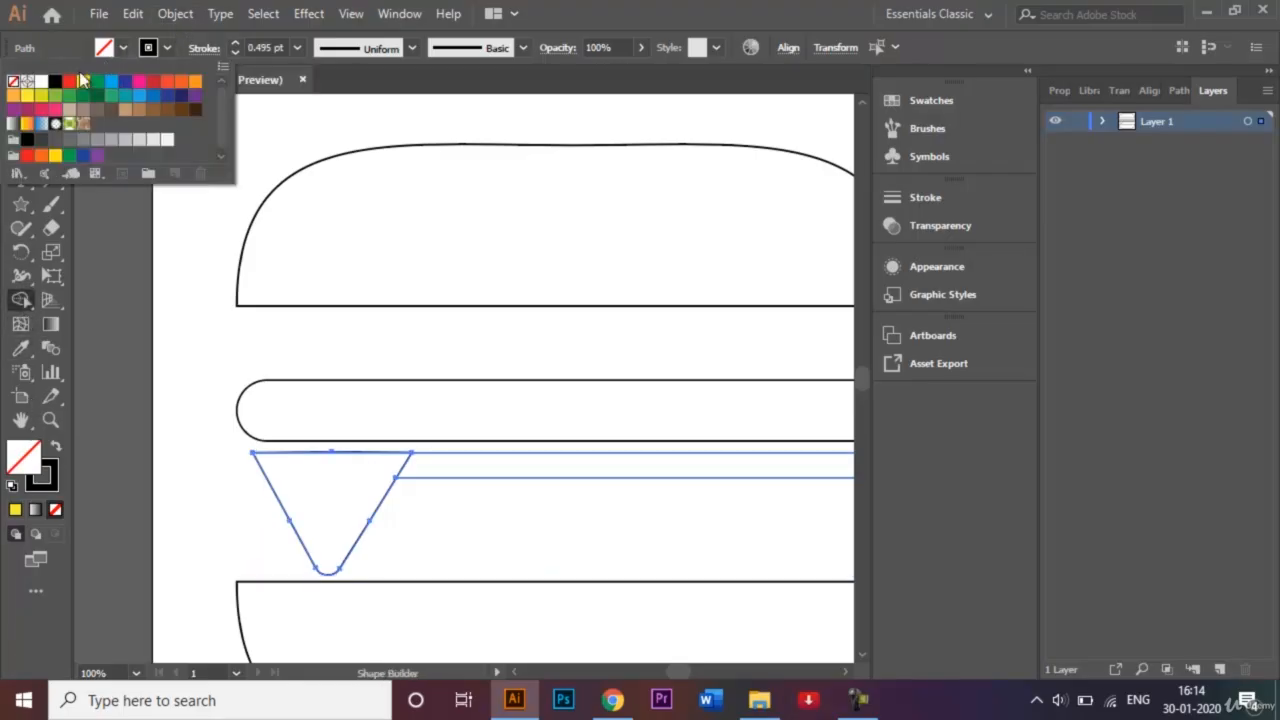
pyautogui.click(83, 81)
pyautogui.click(321, 483)
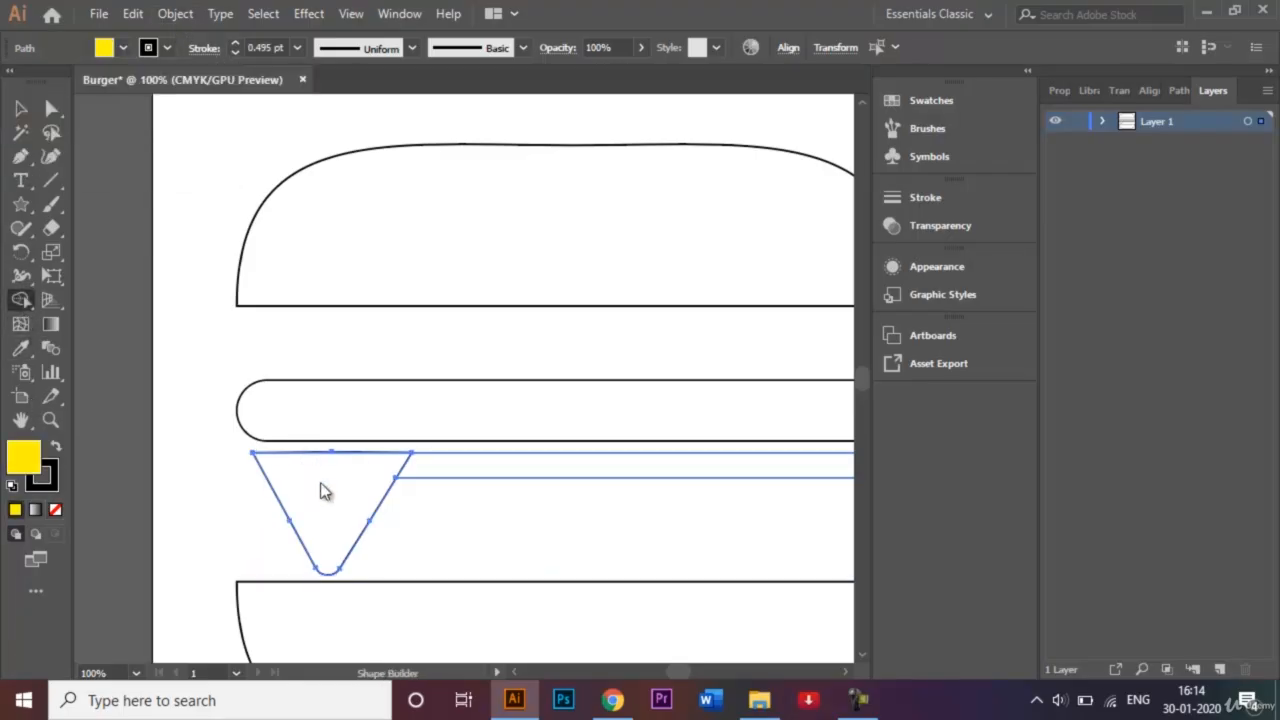
pyautogui.moveTo(338, 502); pyautogui.dragTo(434, 466)
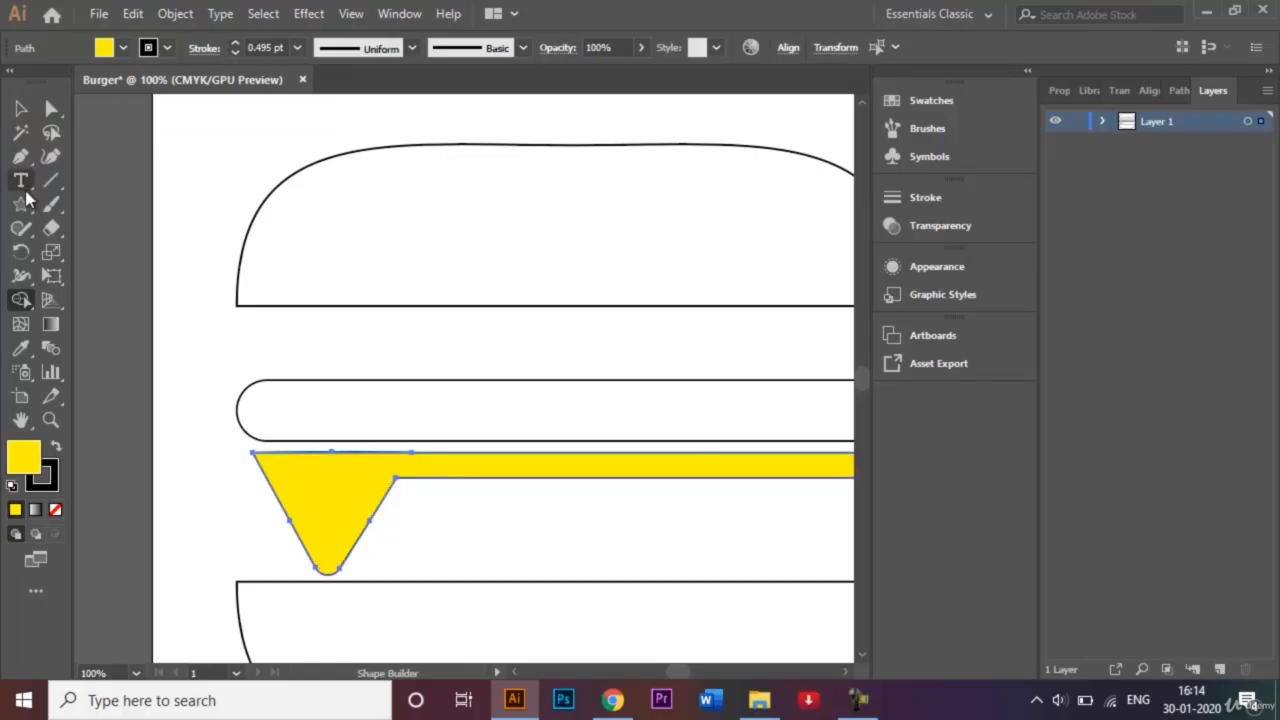
# Round the cheese's inner corner between triangle and strip to about 22.14 mm, and slightly round its upper-left corner.
pyautogui.click(51, 108)
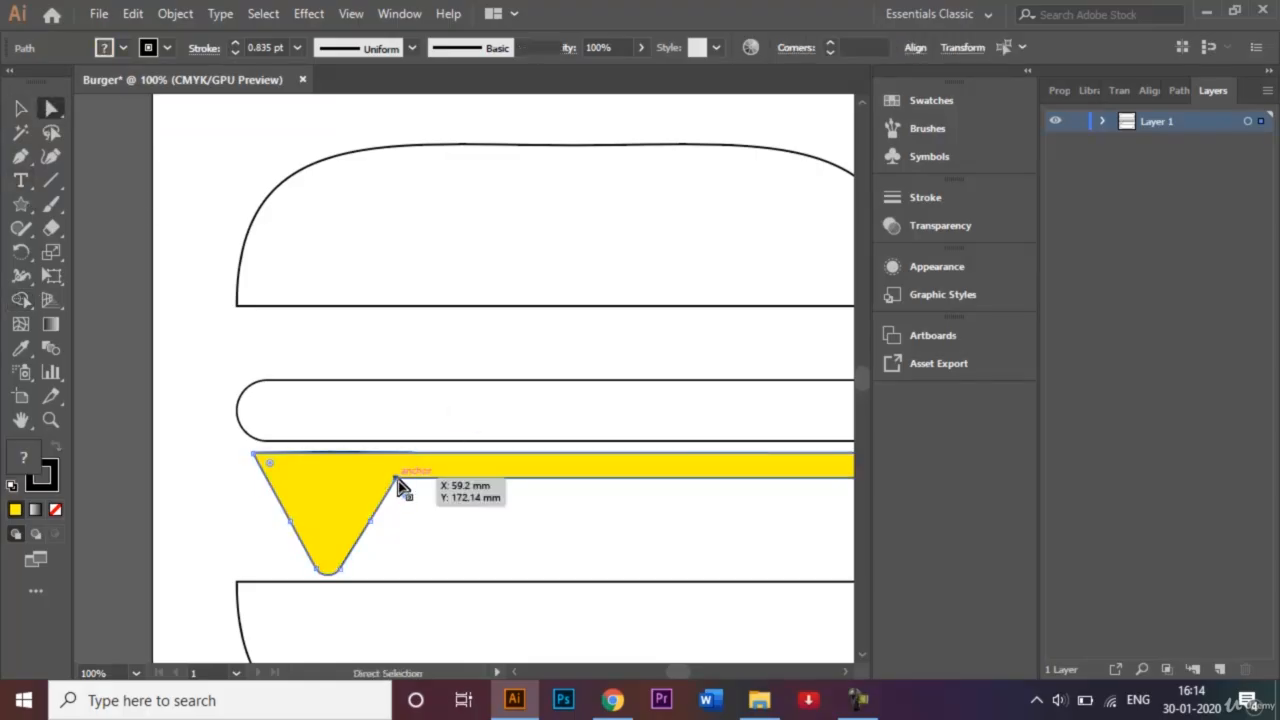
pyautogui.click(397, 480)
pyautogui.moveTo(406, 495); pyautogui.dragTo(476, 562)
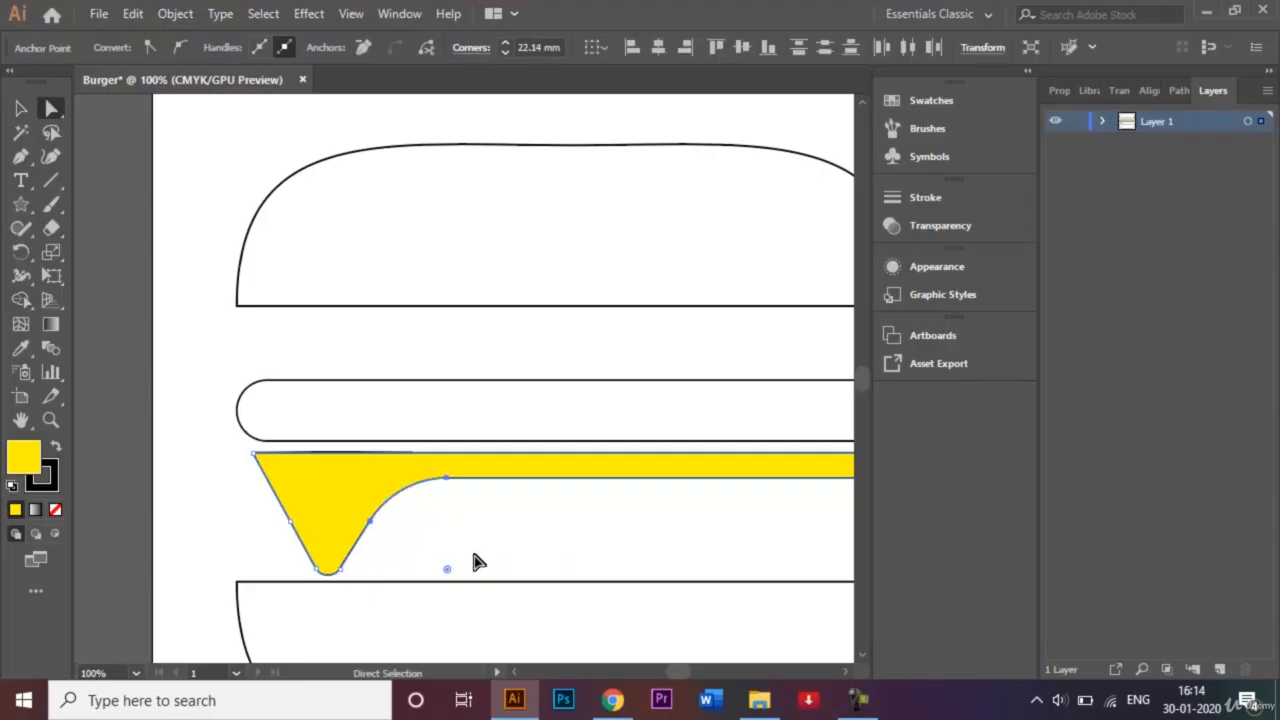
pyautogui.click(255, 455)
pyautogui.moveTo(272, 470)
pyautogui.mouseDown()
pyautogui.moveTo(294, 486)
pyautogui.moveTo(273, 465)
pyautogui.mouseUp()
pyautogui.click(219, 455)
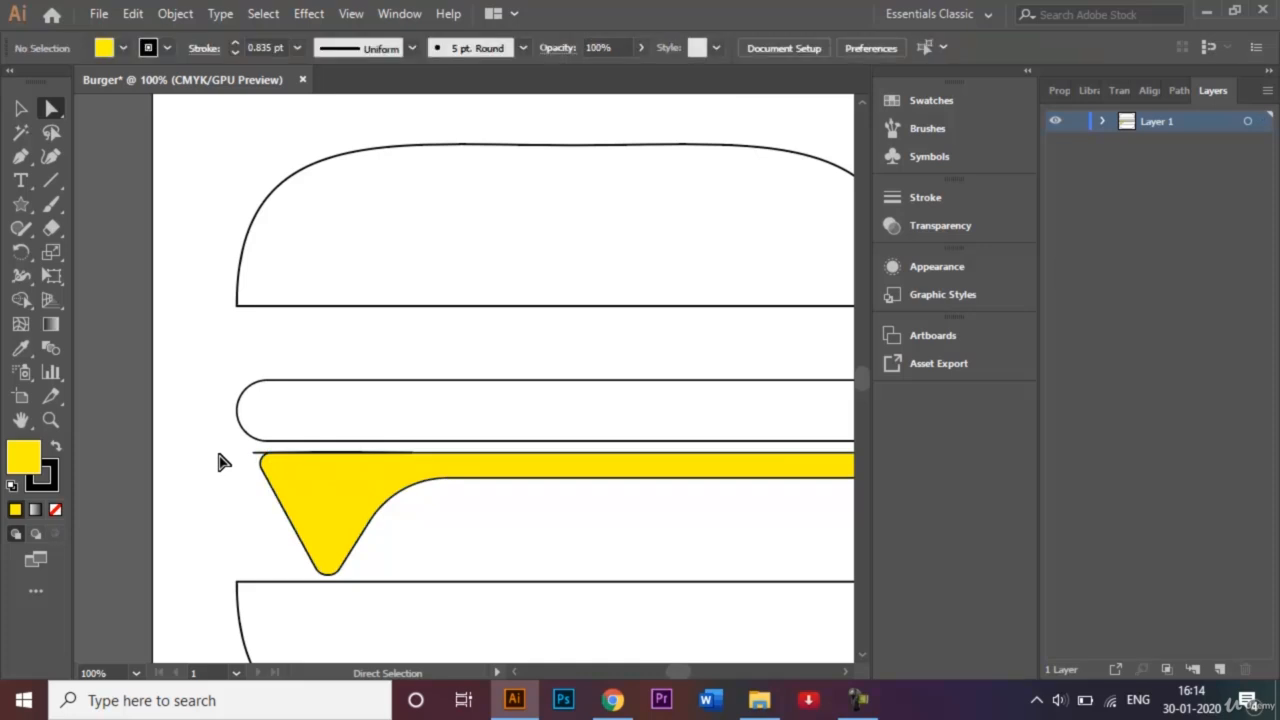
# Delete the leftover line along the cheese's top edge and remove the cheese shape's stroke.
pyautogui.click(20, 108)
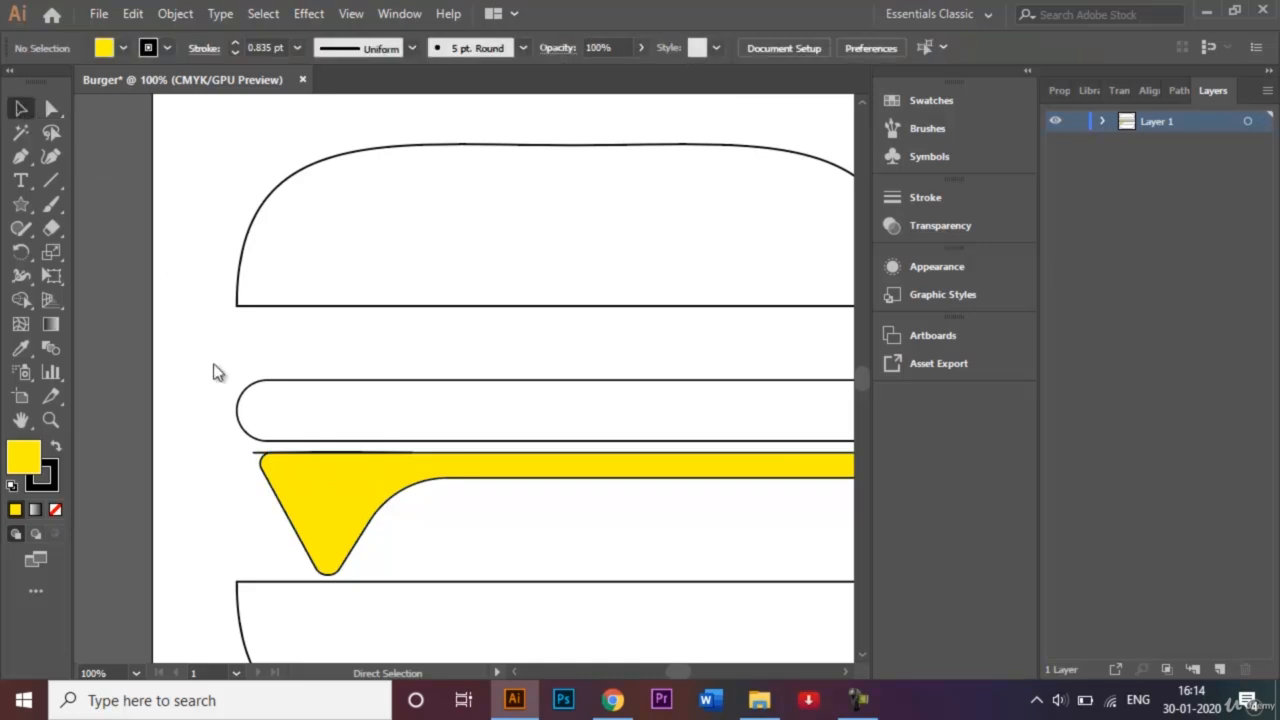
pyautogui.click(255, 453)
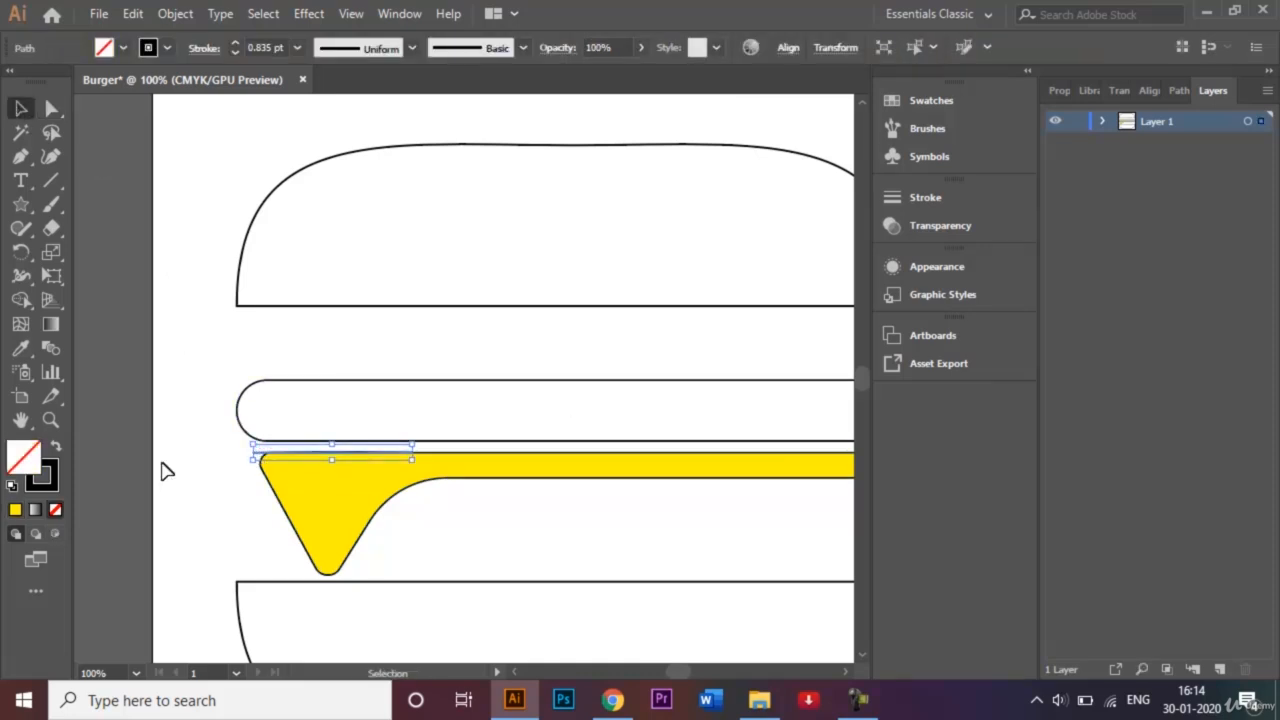
pyautogui.press('Delete')
pyautogui.click(320, 507)
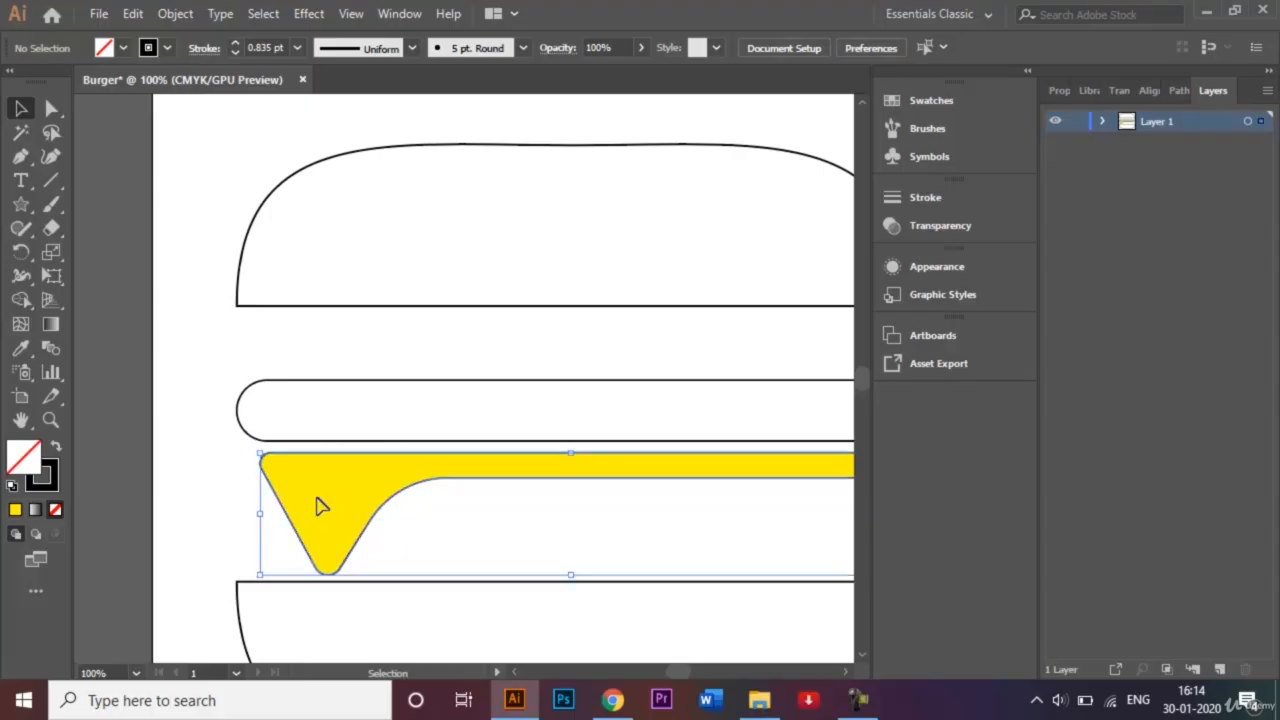
pyautogui.click(167, 48)
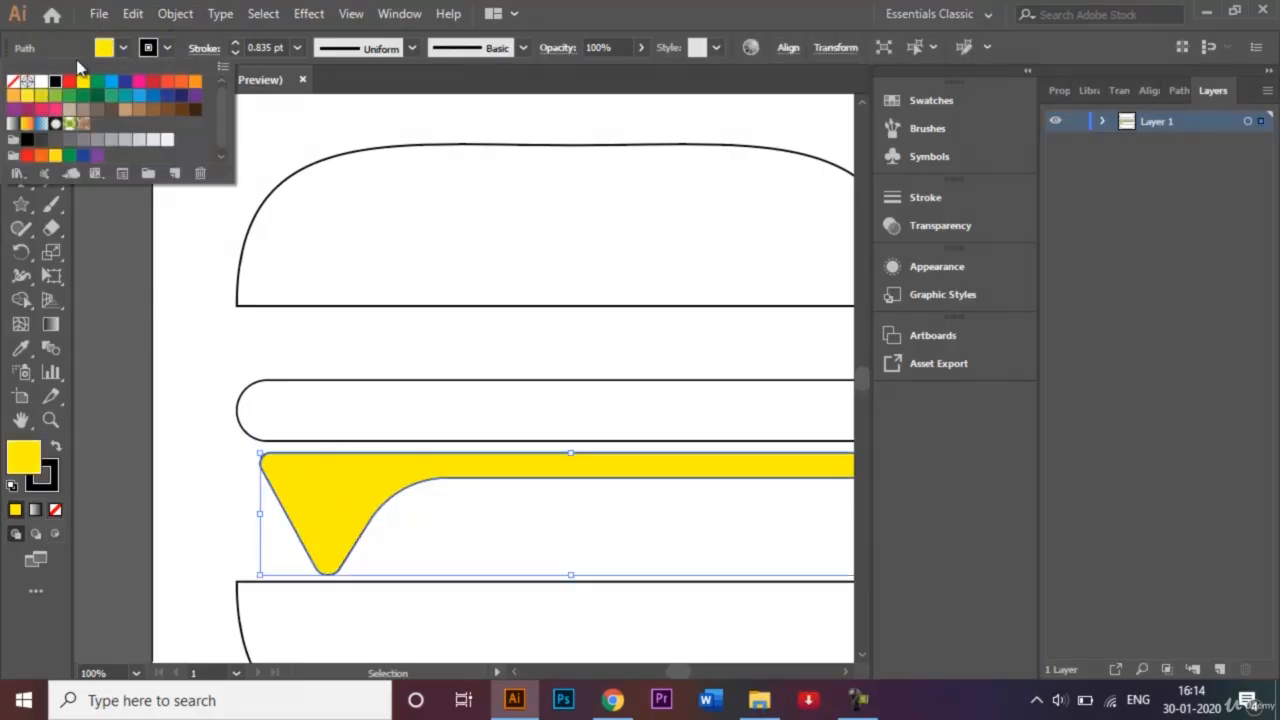
pyautogui.click(16, 86)
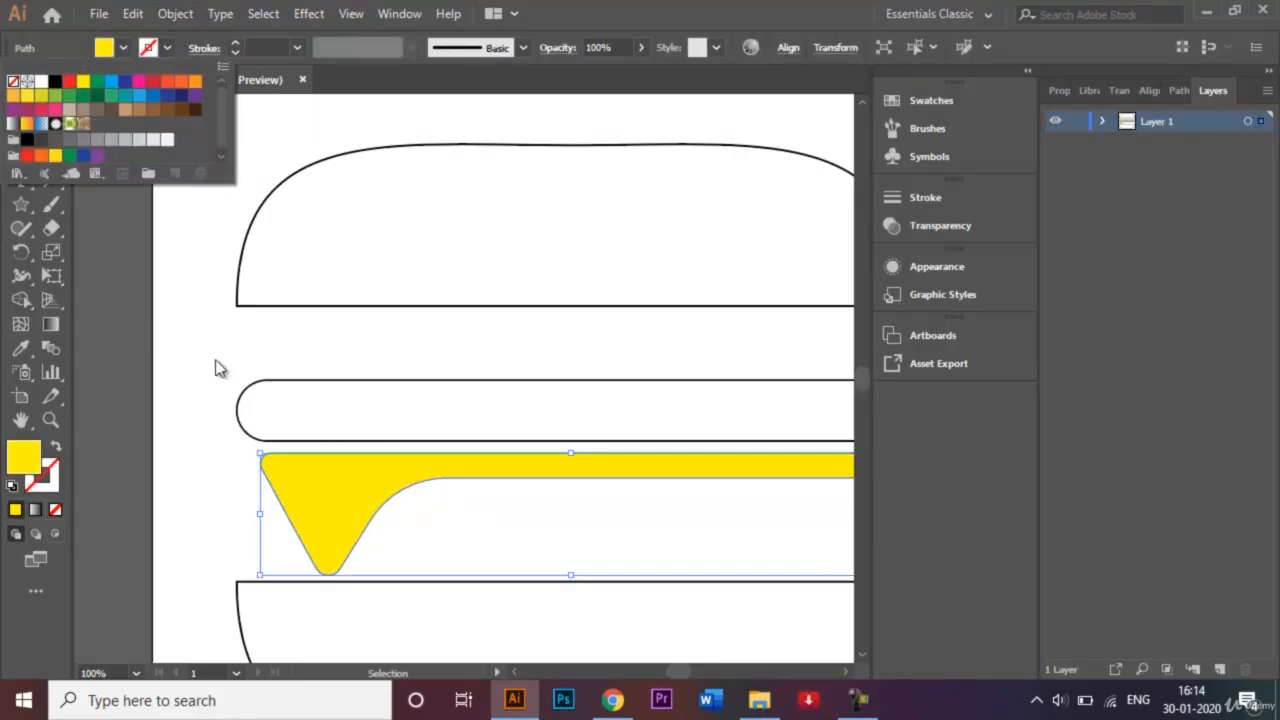
# Fill the rounded filling layer above the cheese with brown and remove its stroke.
pyautogui.click(336, 382)
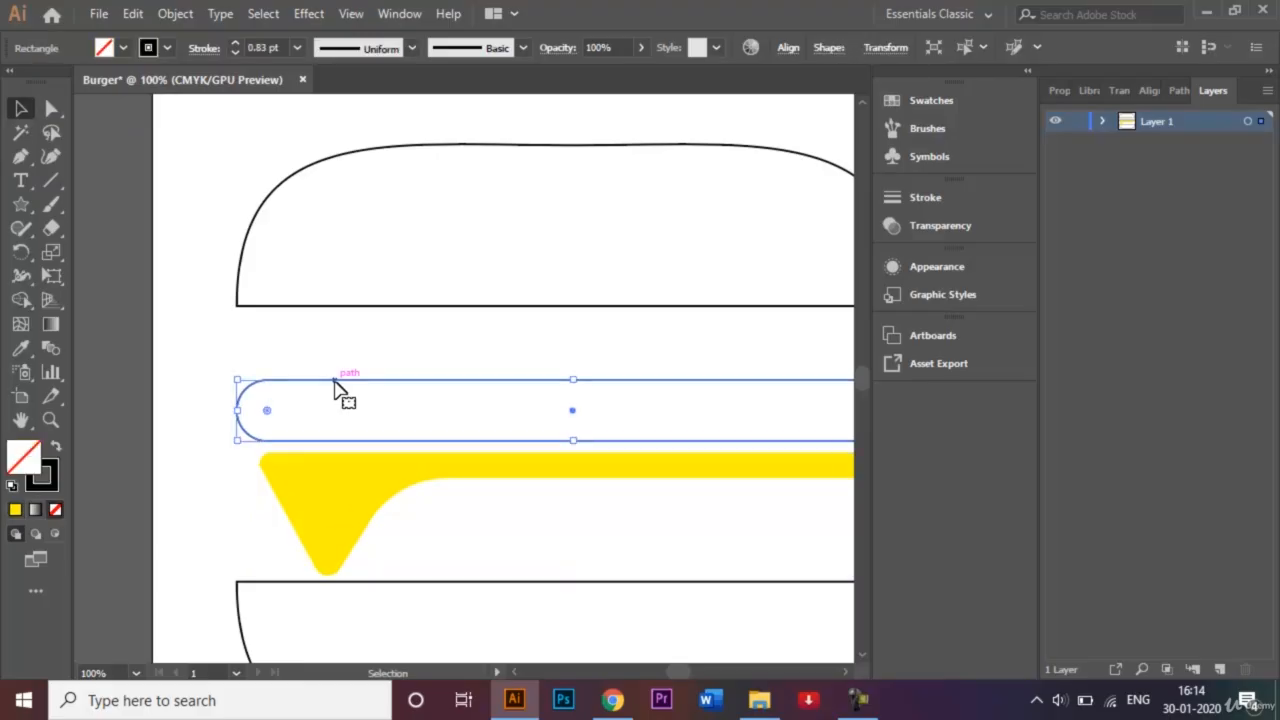
pyautogui.click(145, 49)
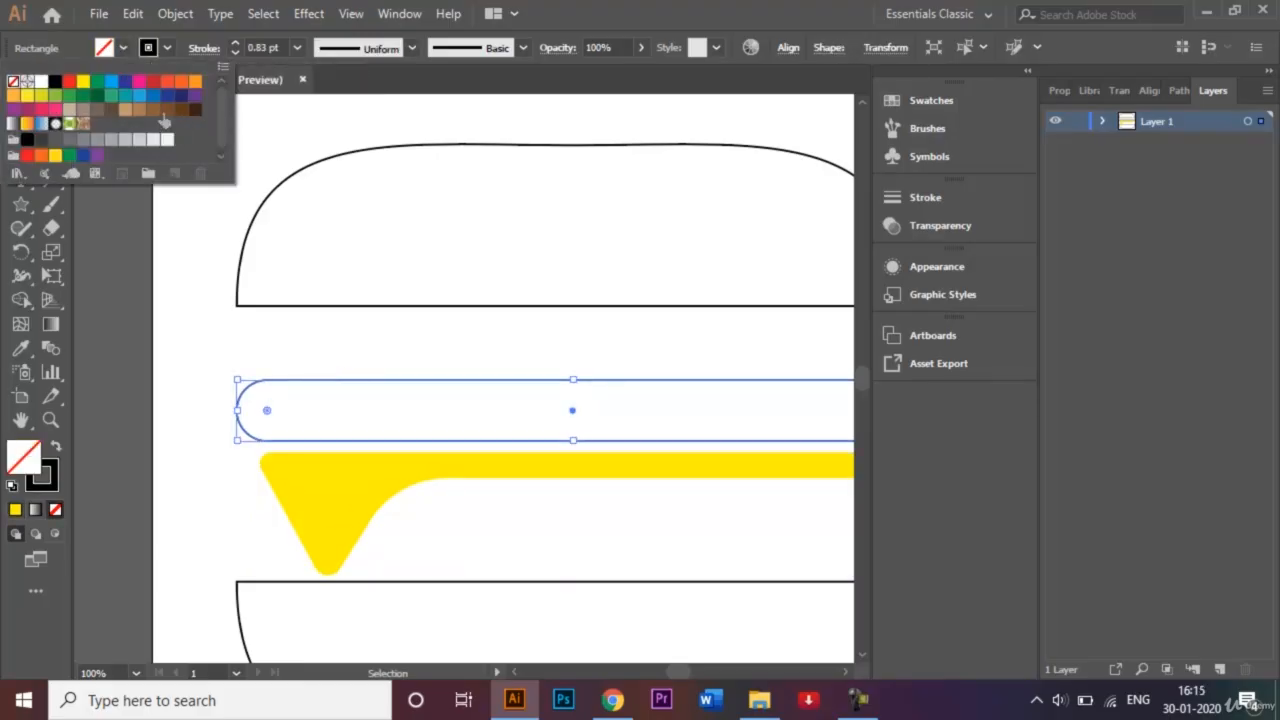
pyautogui.click(167, 110)
pyautogui.click(223, 318)
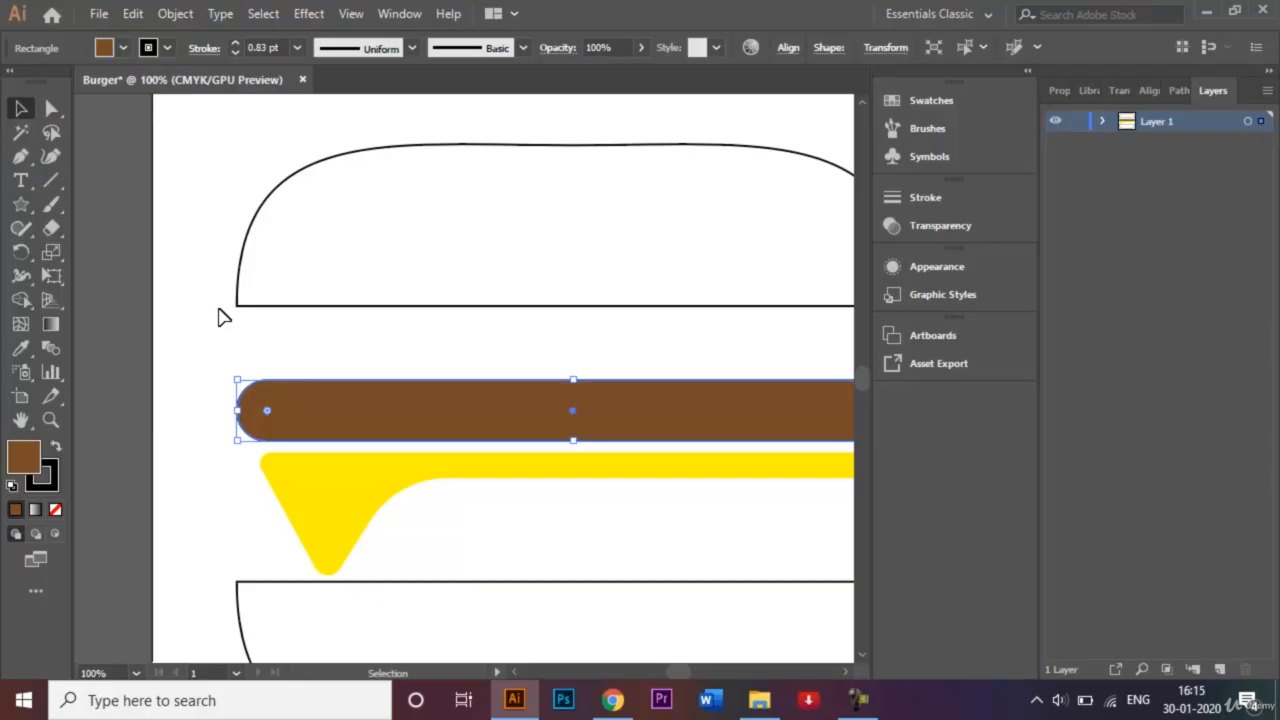
pyautogui.click(170, 48)
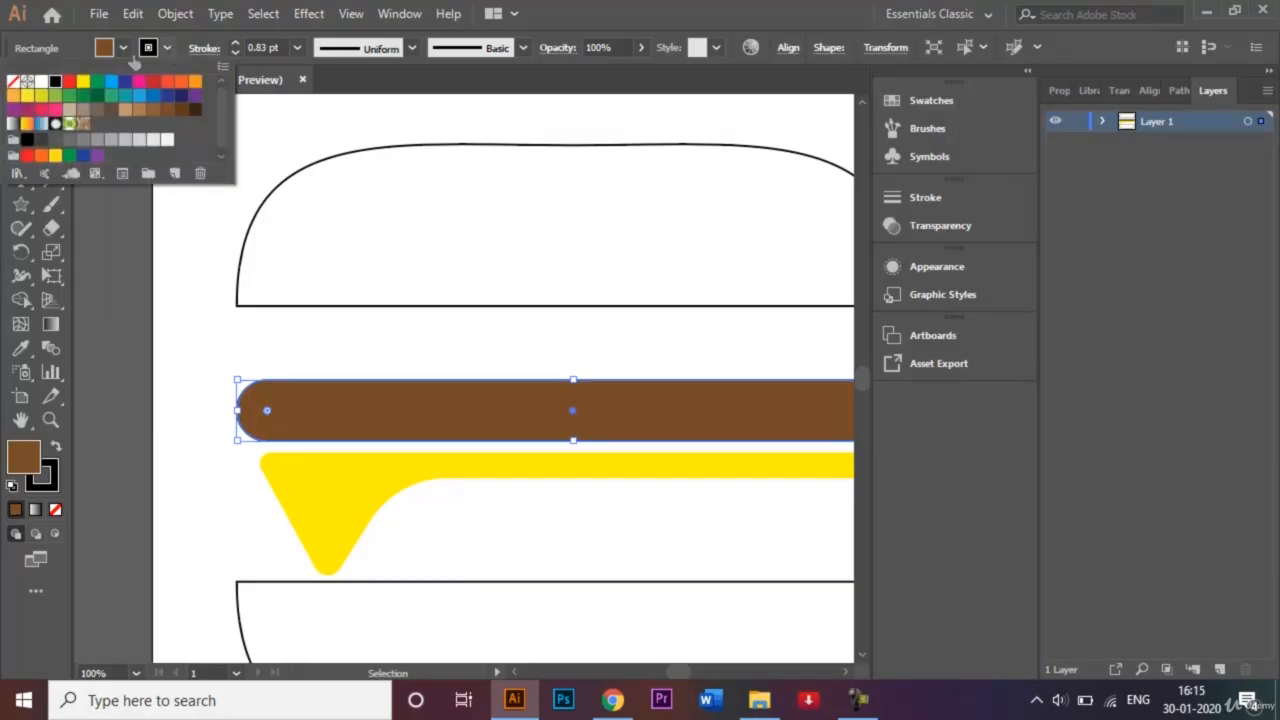
pyautogui.click(14, 82)
pyautogui.click(295, 122)
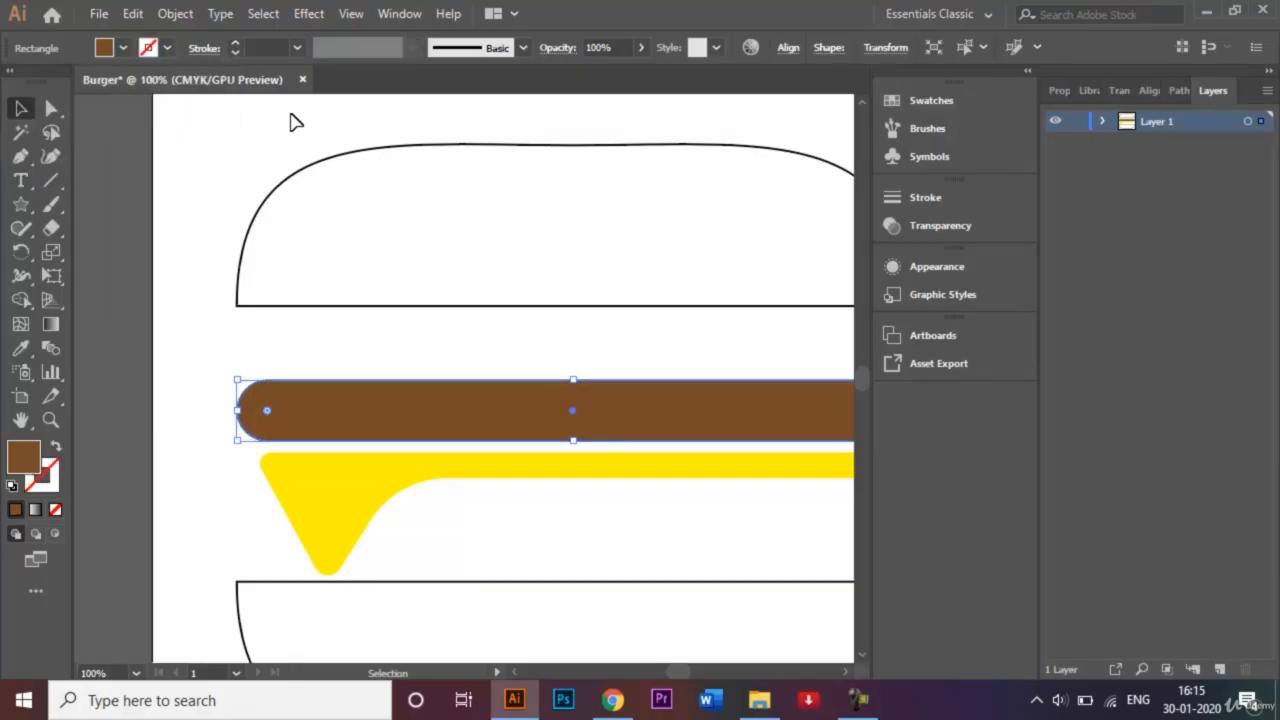
pyautogui.click(295, 122)
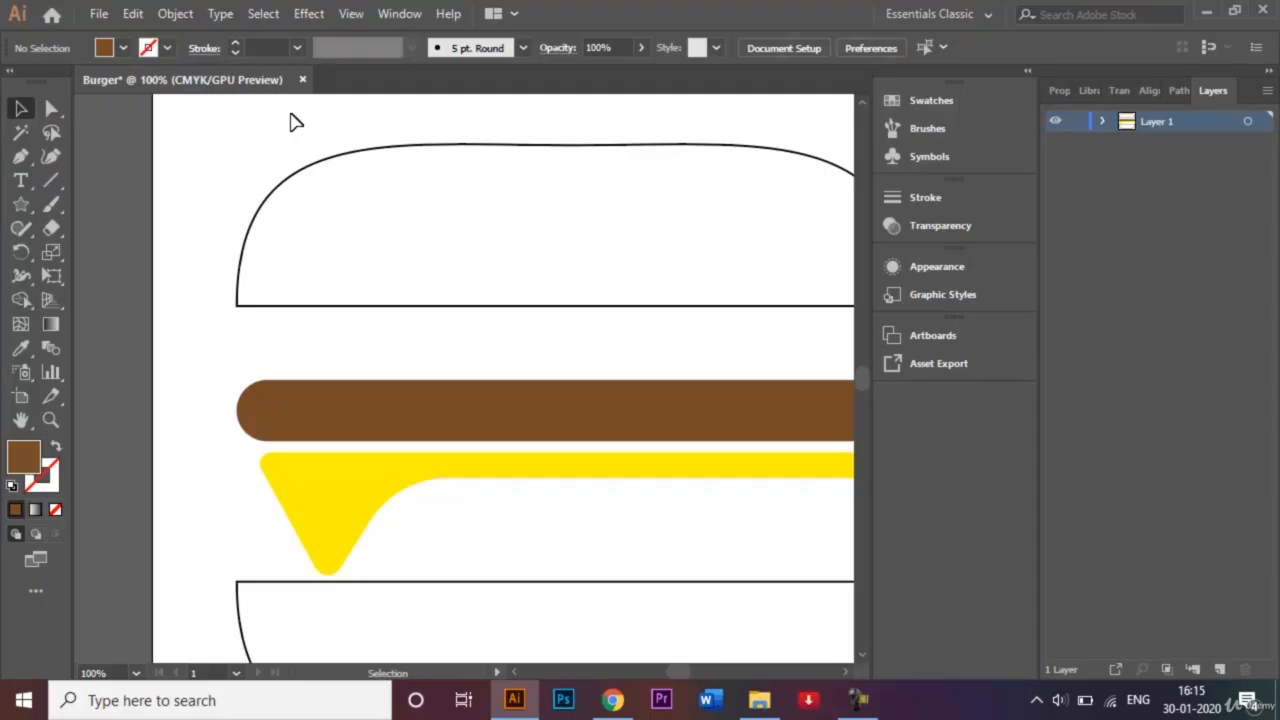
pyautogui.hotkey('ctrl', '-')
pyautogui.hotkey('ctrl', '-')
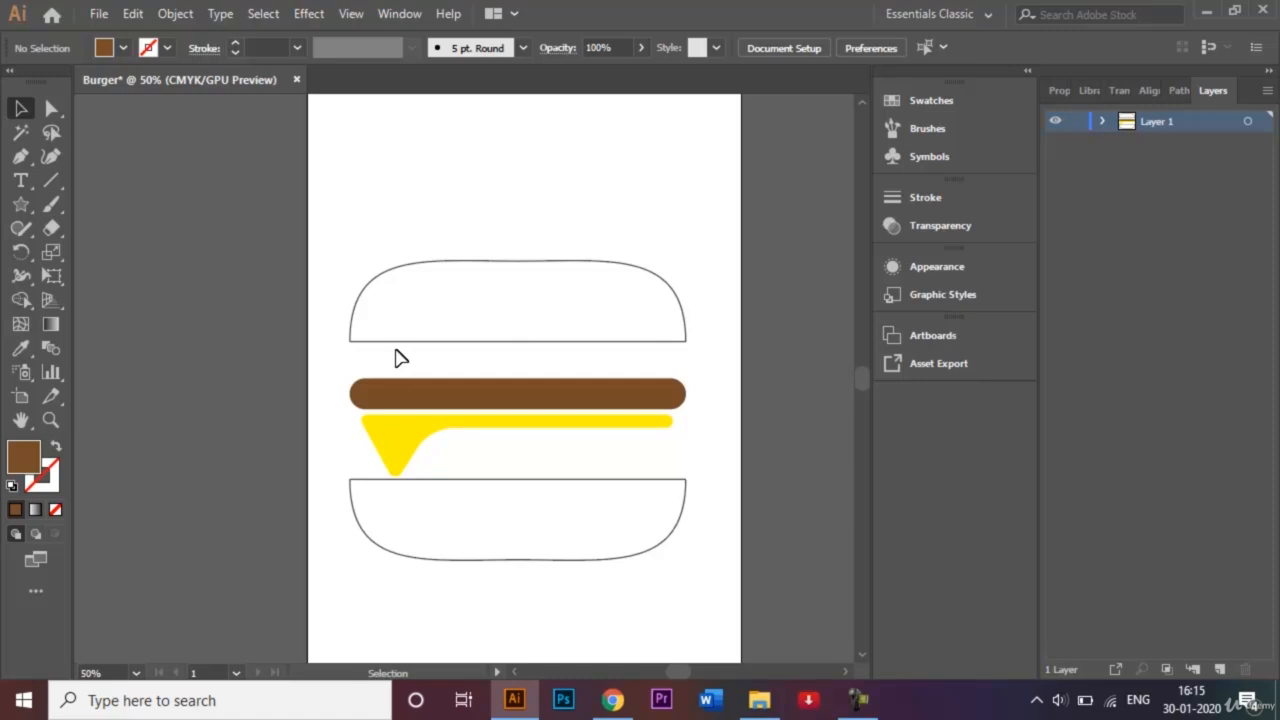
pyautogui.click(22, 206)
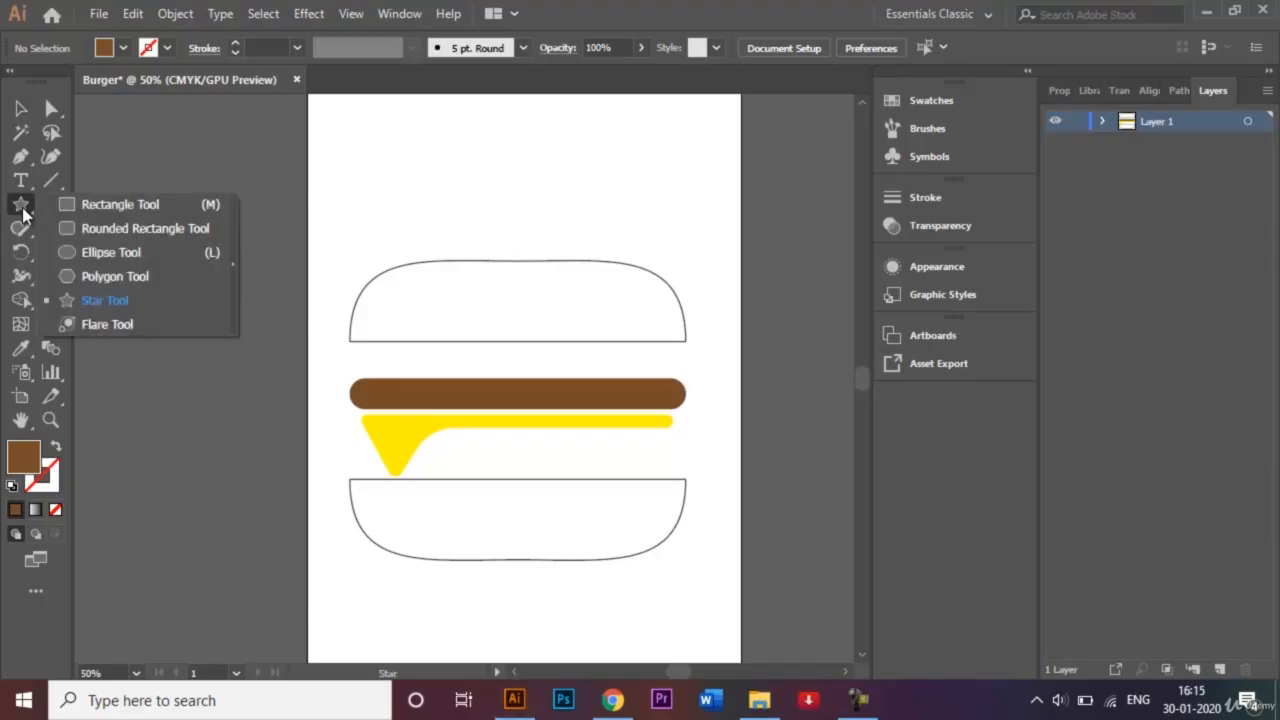
pyautogui.click(108, 252)
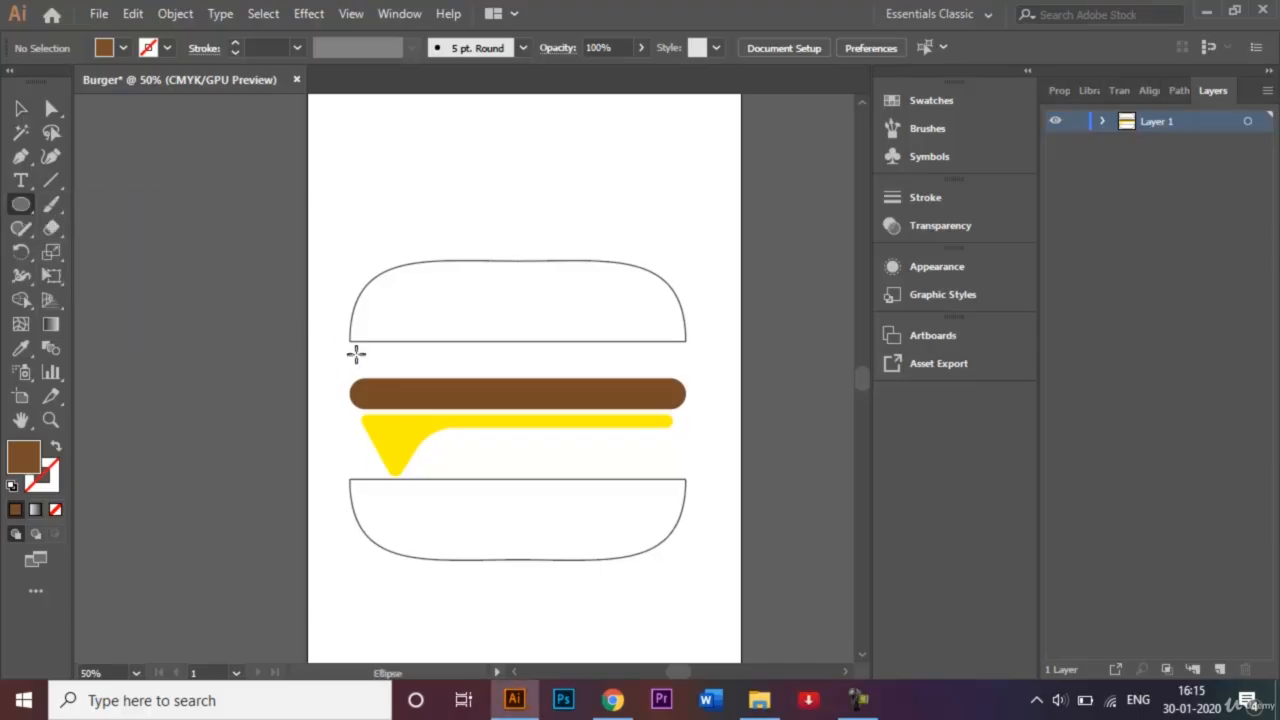
pyautogui.moveTo(360, 355); pyautogui.dragTo(541, 368)
pyautogui.hotkey('ctrl', 'z')
# Draw a thin rectangle as wide as the cheese between the upper bun and the brown layer, and fill it red.
pyautogui.click(32, 206)
pyautogui.click(68, 203)
pyautogui.moveTo(361, 355); pyautogui.dragTo(672, 371)
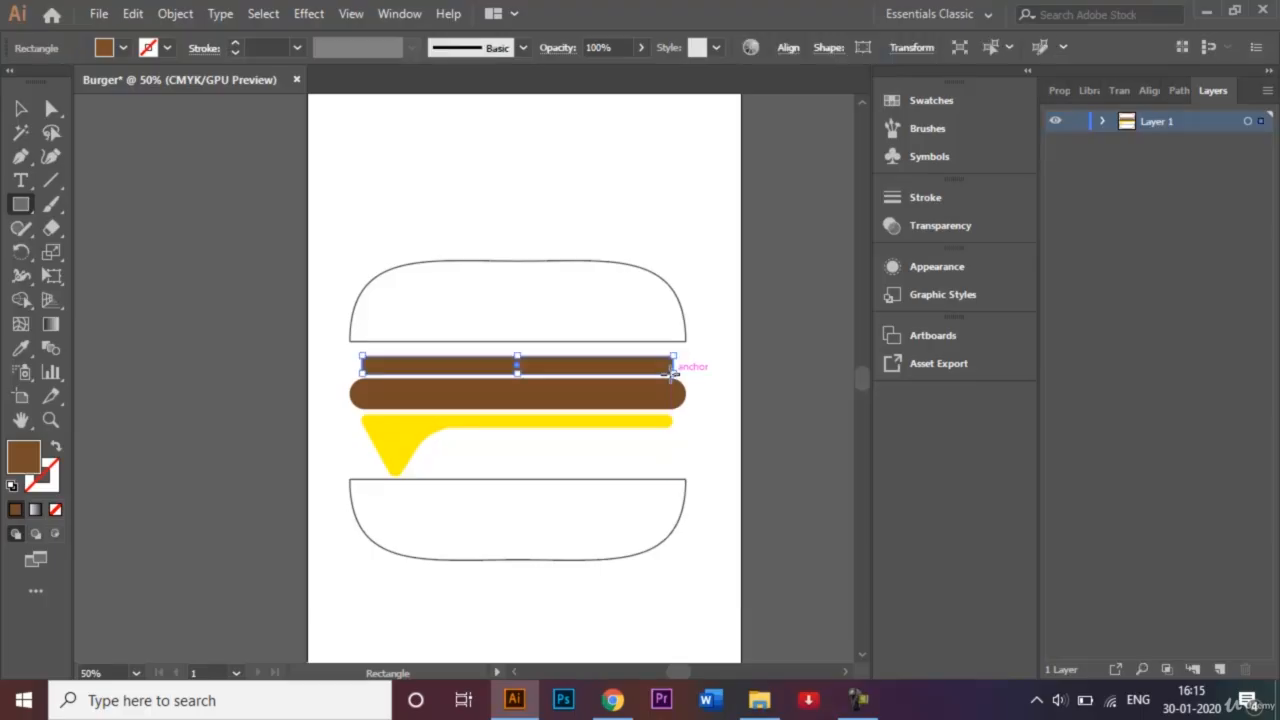
pyautogui.click(123, 50)
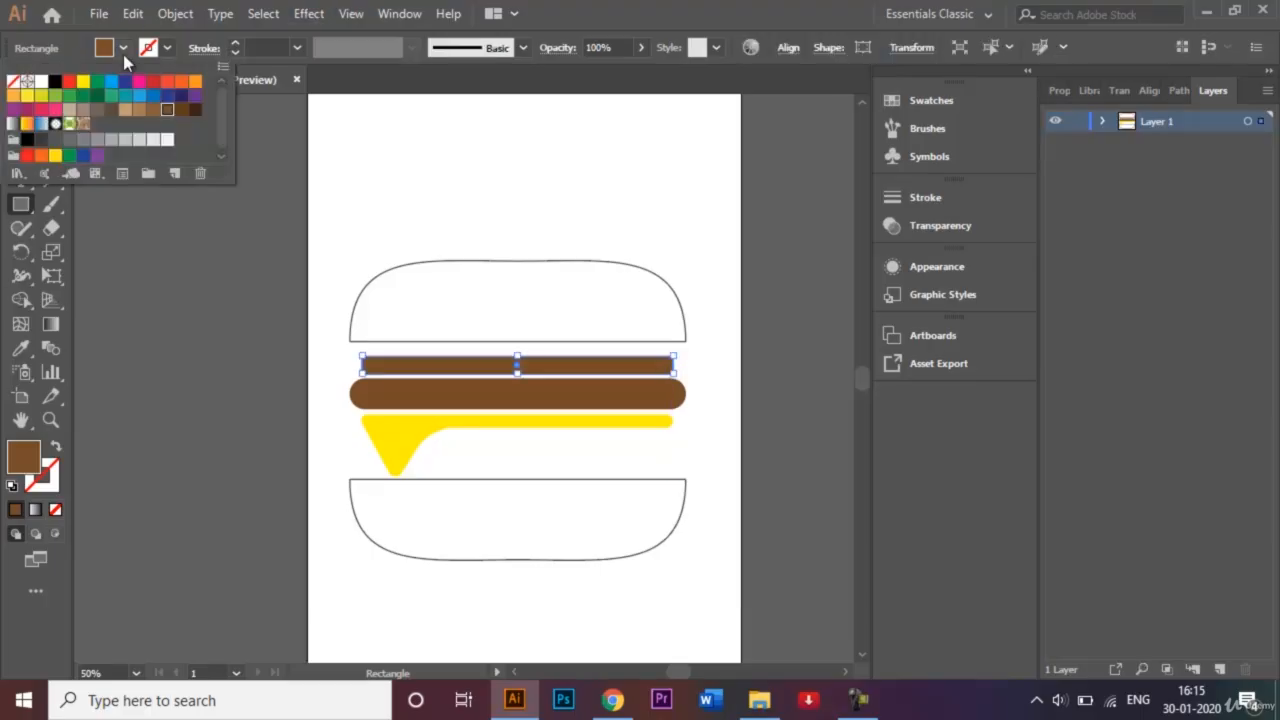
pyautogui.click(70, 84)
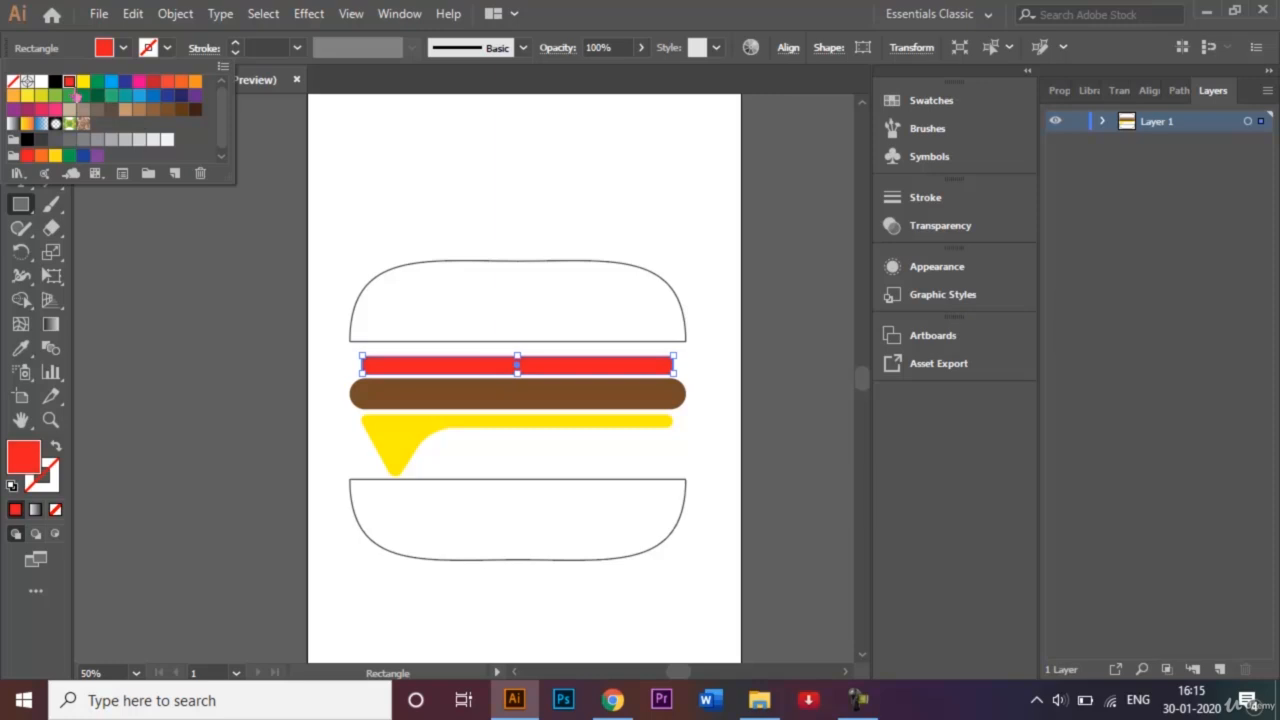
pyautogui.click(191, 348)
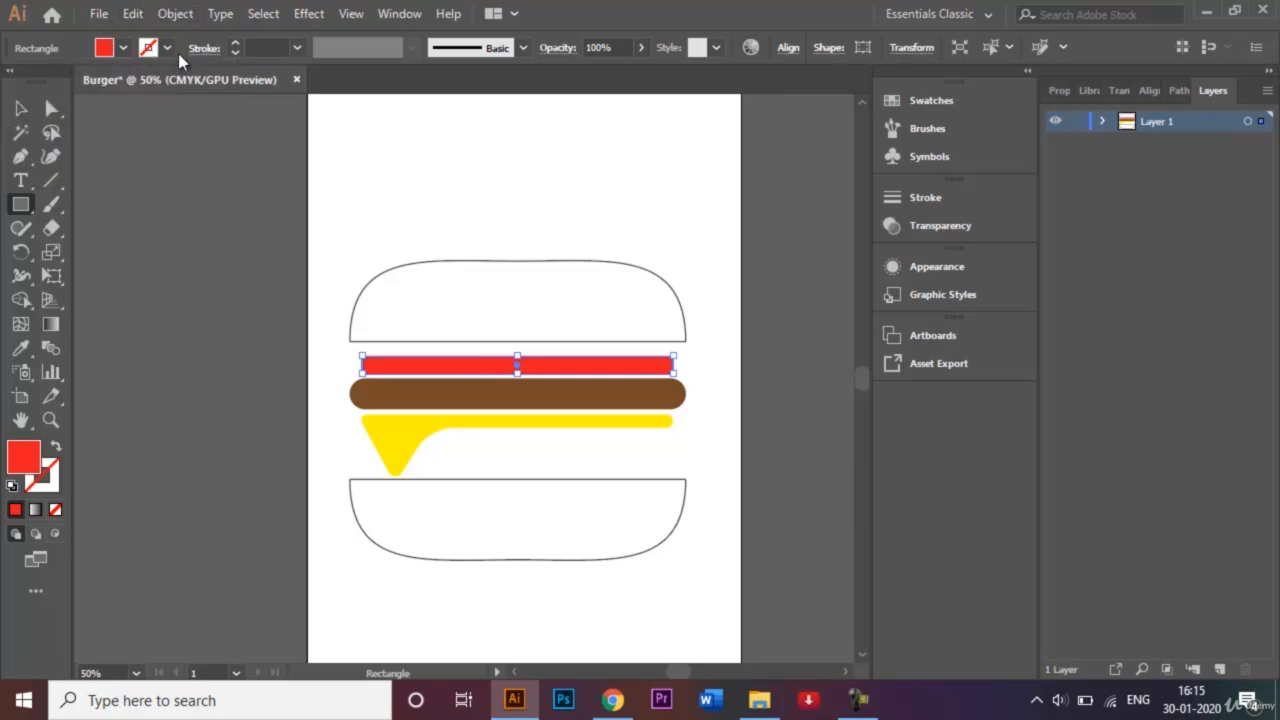
pyautogui.click(21, 108)
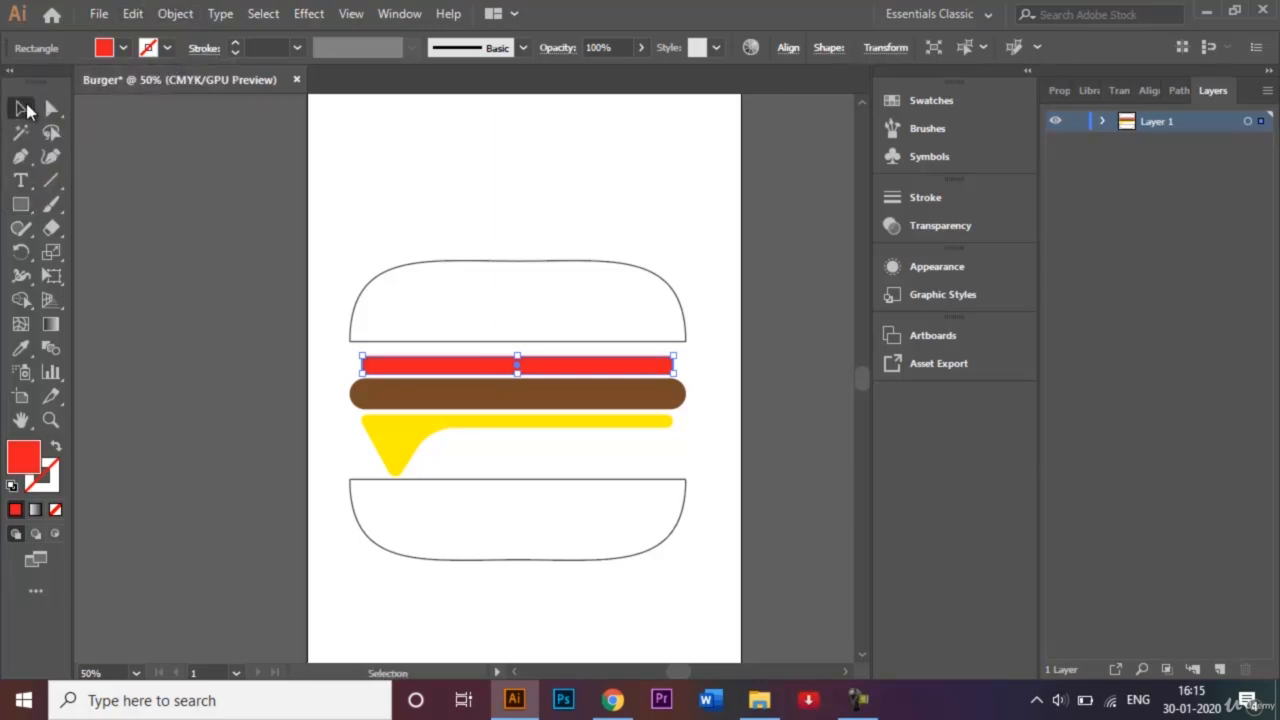
pyautogui.click(168, 232)
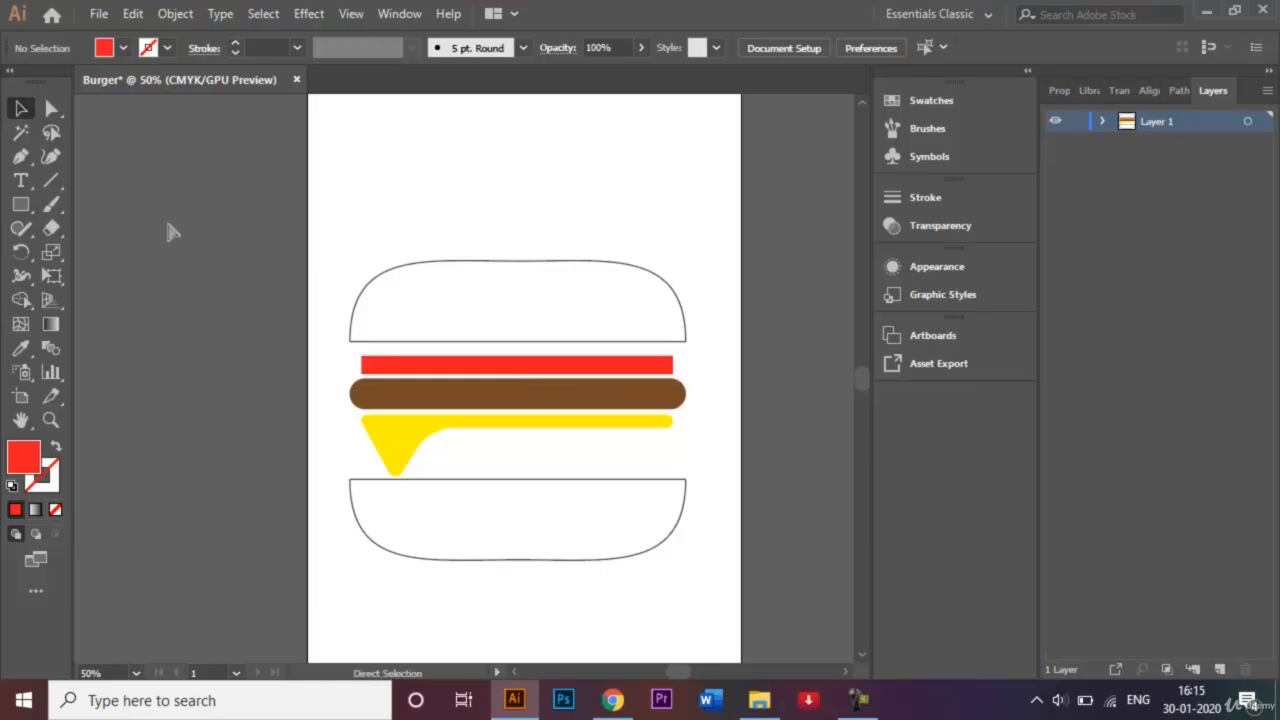
# Fully round the red strip's corners, to a radius of about 4.35 mm.
pyautogui.hotkey('ctrl', '1')
pyautogui.click(365, 362)
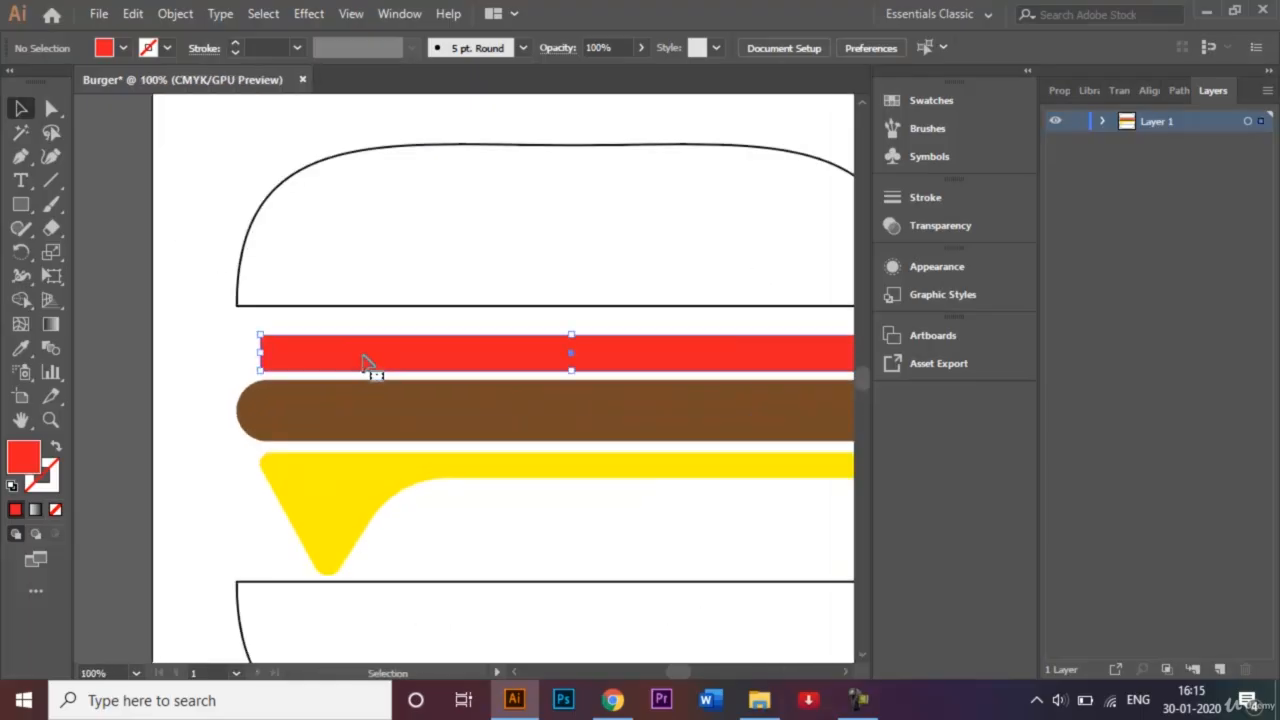
pyautogui.click(51, 108)
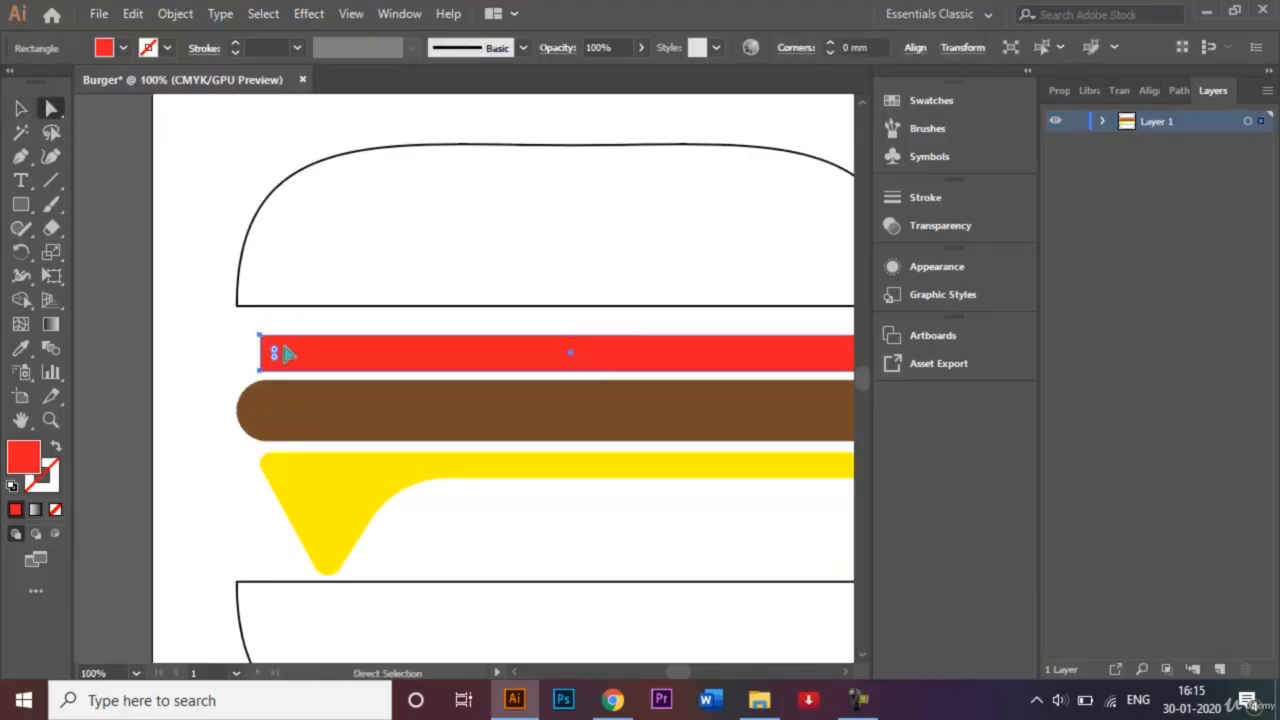
pyautogui.moveTo(273, 349); pyautogui.dragTo(309, 360)
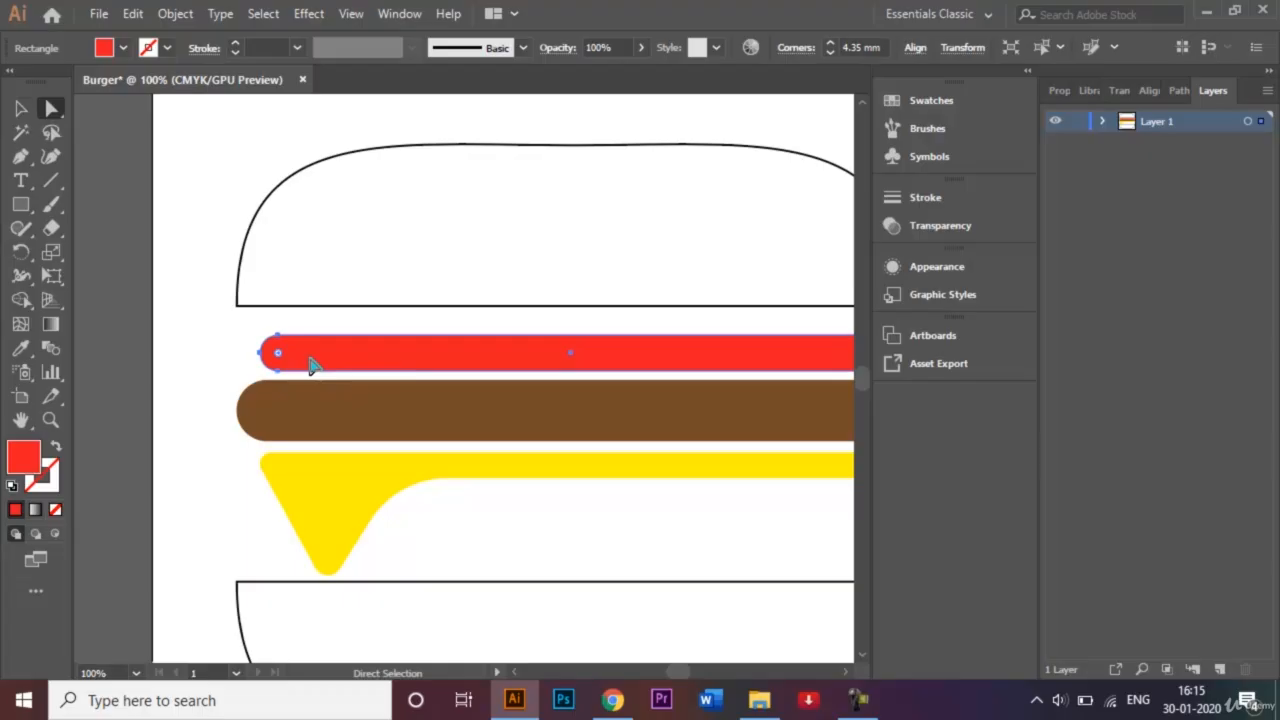
pyautogui.click(205, 303)
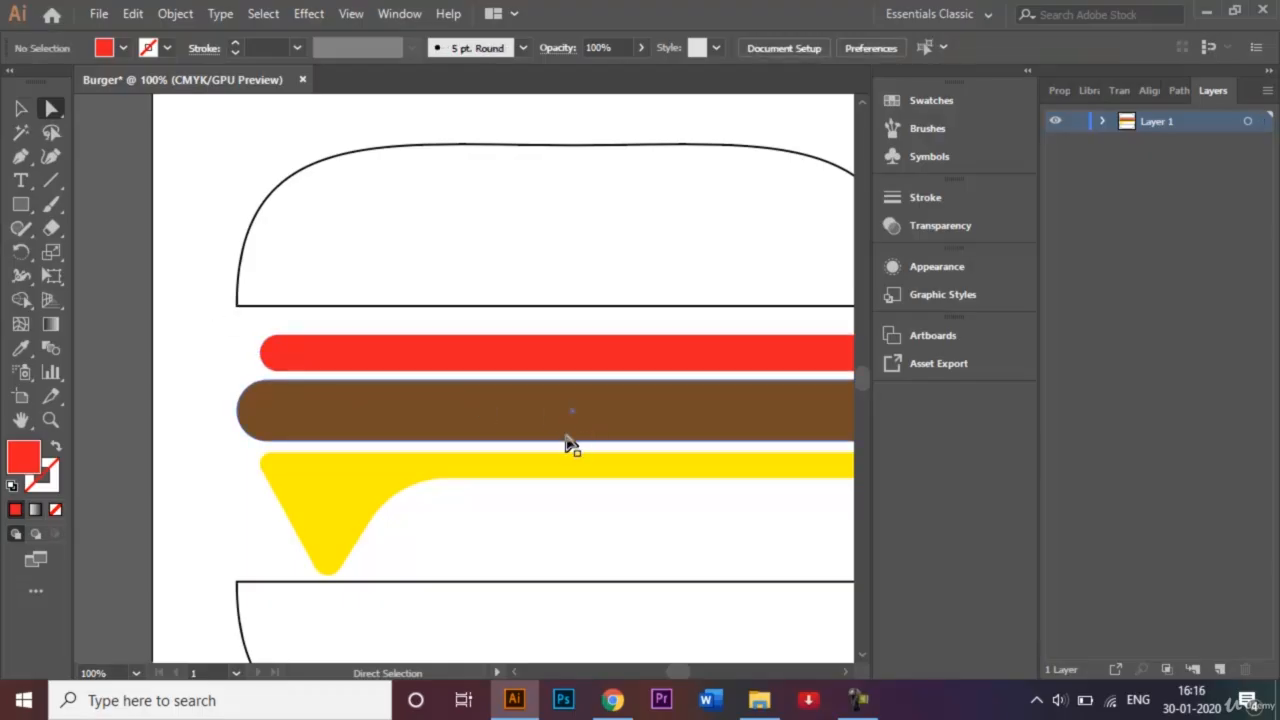
# Move the brown patty down onto the lower bun's flat edge and the yellow cheese slice onto the patty.
pyautogui.click(21, 108)
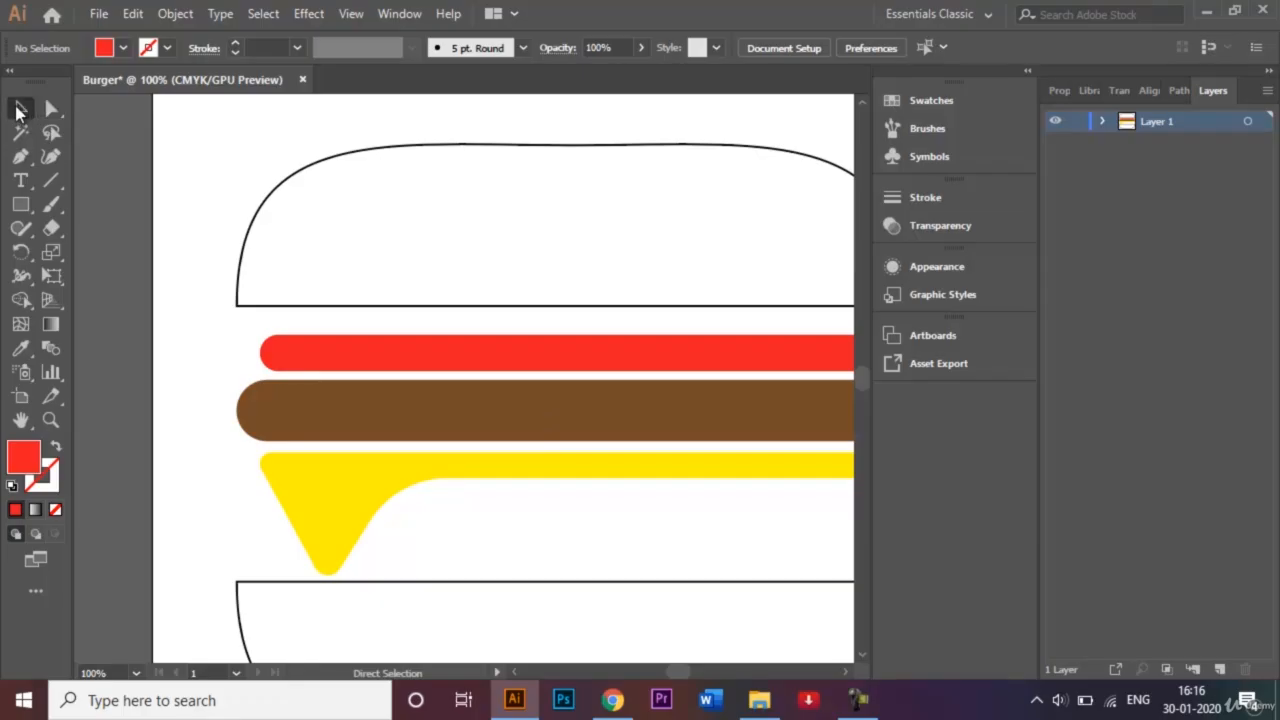
pyautogui.rightClick(512, 401)
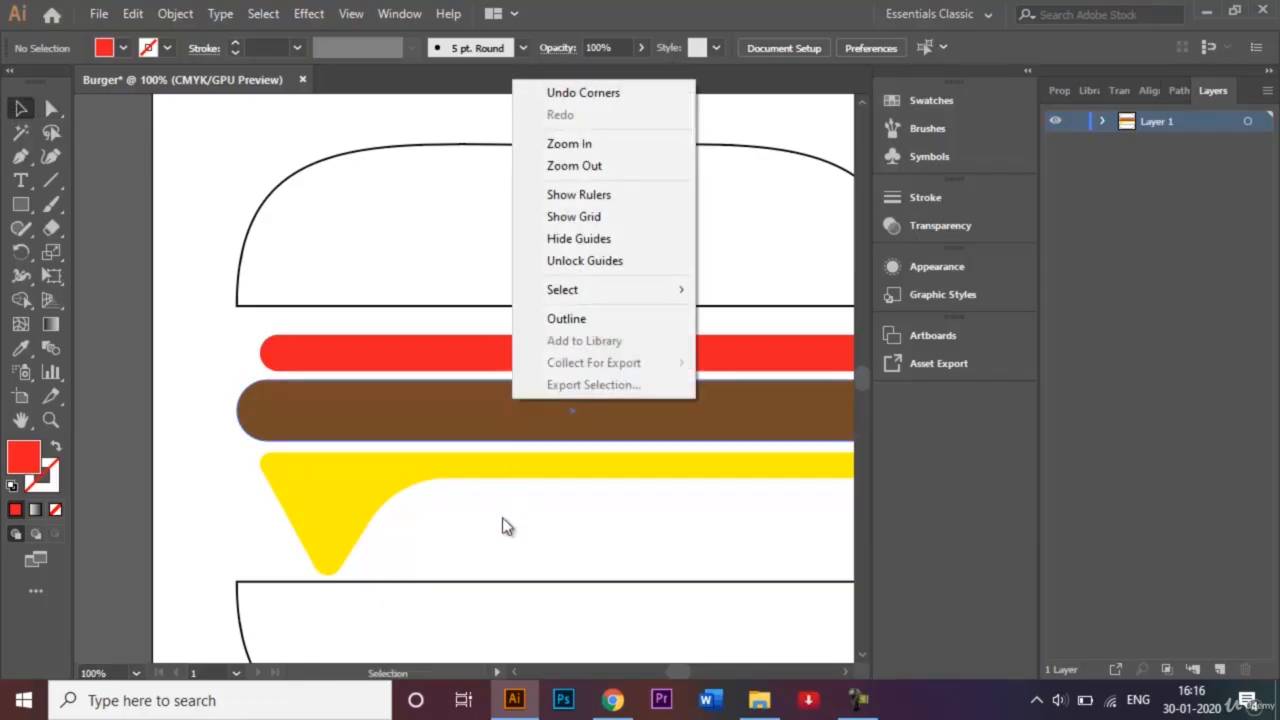
pyautogui.click(424, 416)
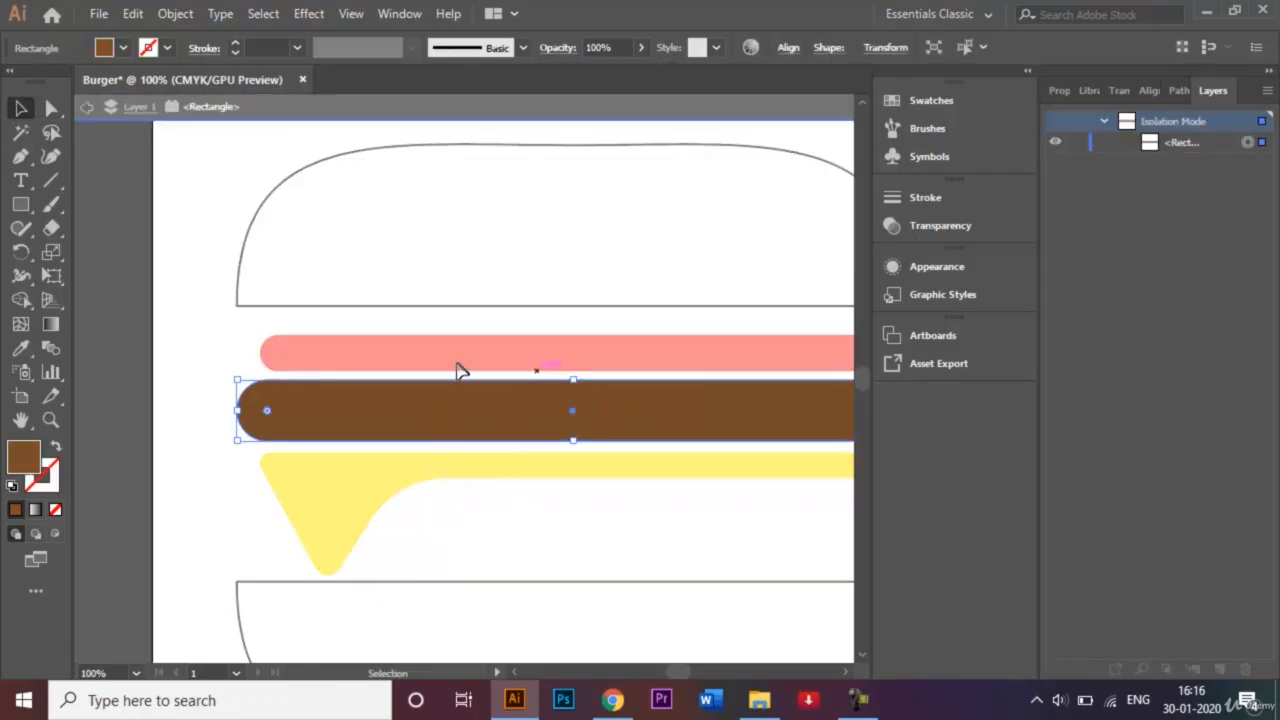
pyautogui.doubleClick(207, 290)
pyautogui.moveTo(494, 414); pyautogui.dragTo(487, 548)
pyautogui.moveTo(370, 487); pyautogui.dragTo(349, 523)
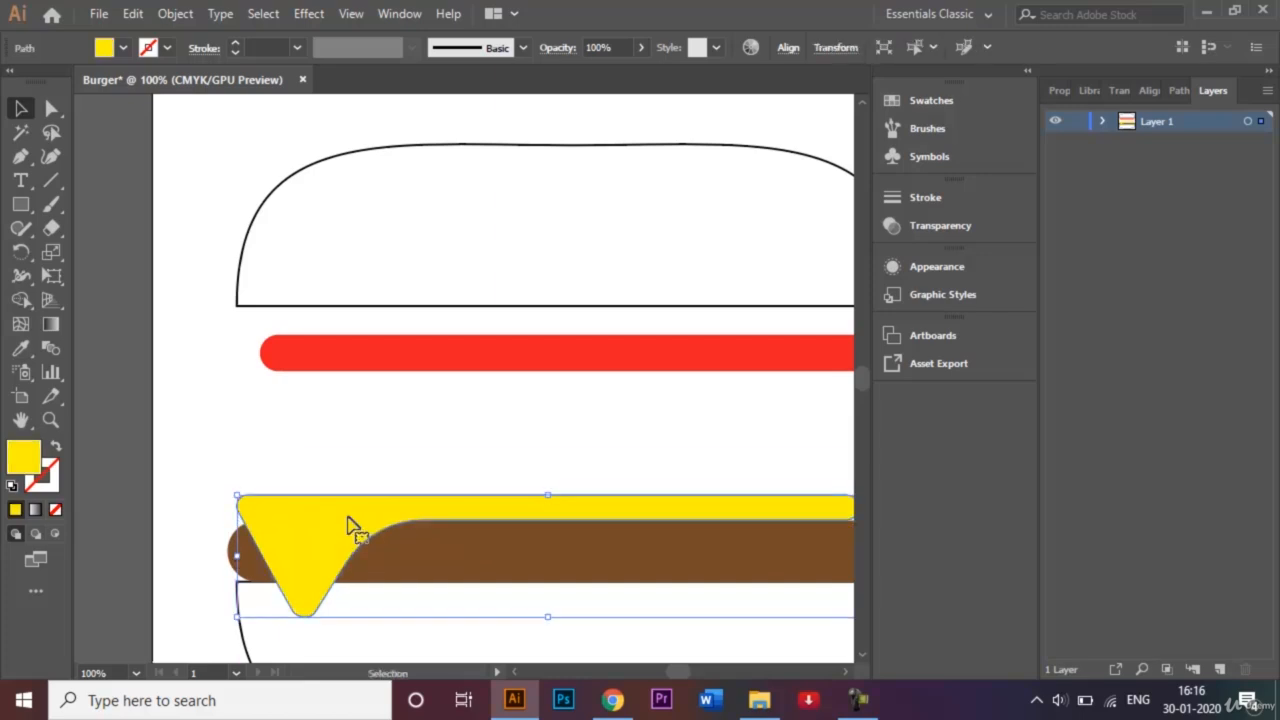
pyautogui.click(180, 409)
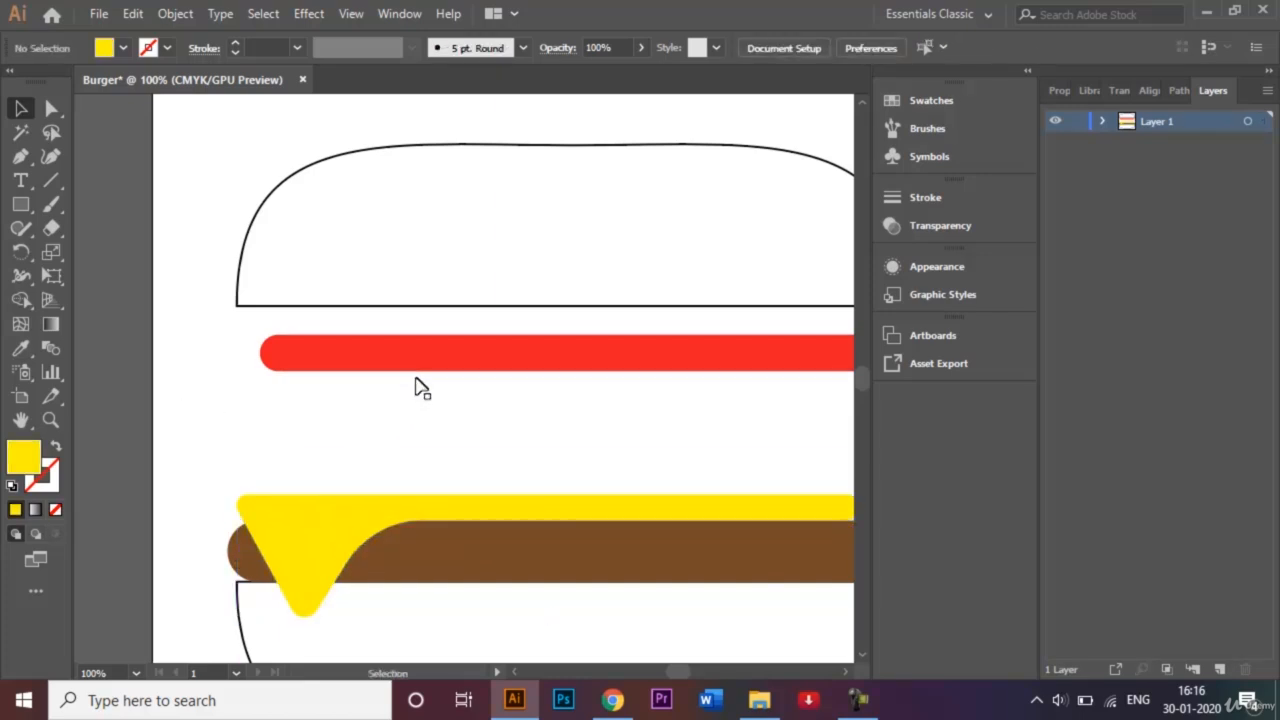
# Move the red strip up against the flat bottom edge of the upper bun.
pyautogui.moveTo(414, 360); pyautogui.dragTo(394, 331)
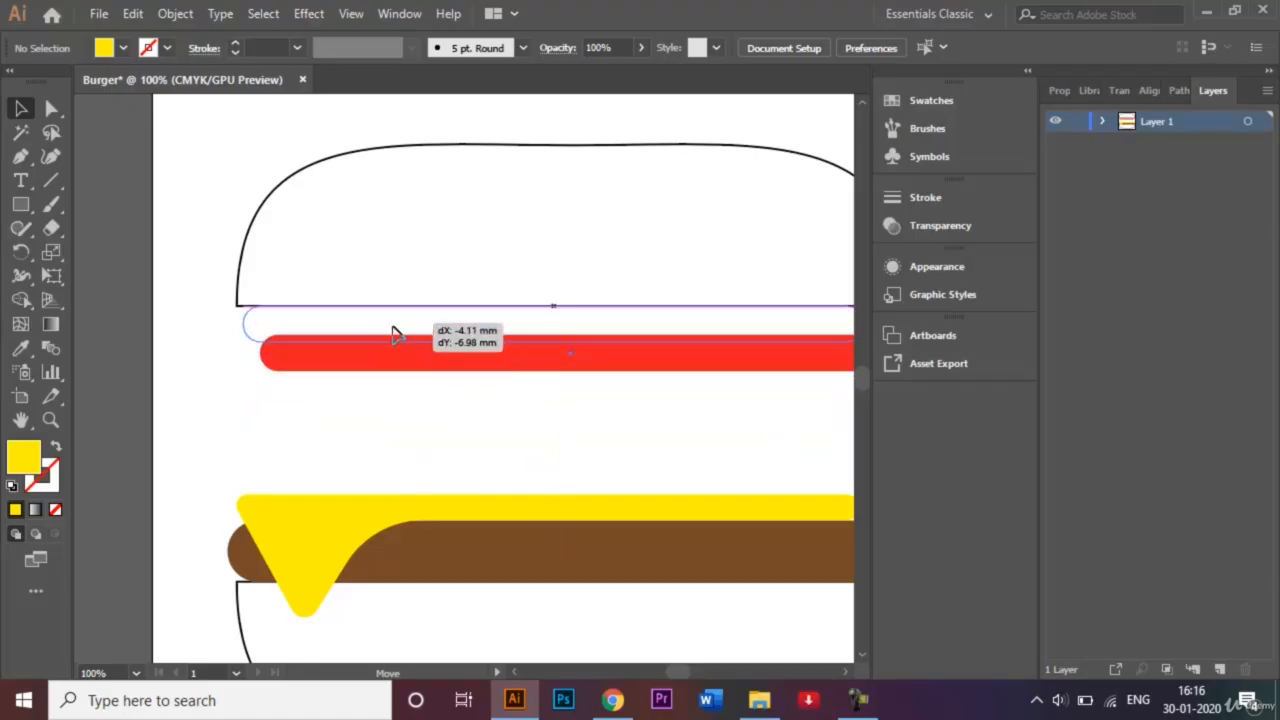
pyautogui.click(176, 292)
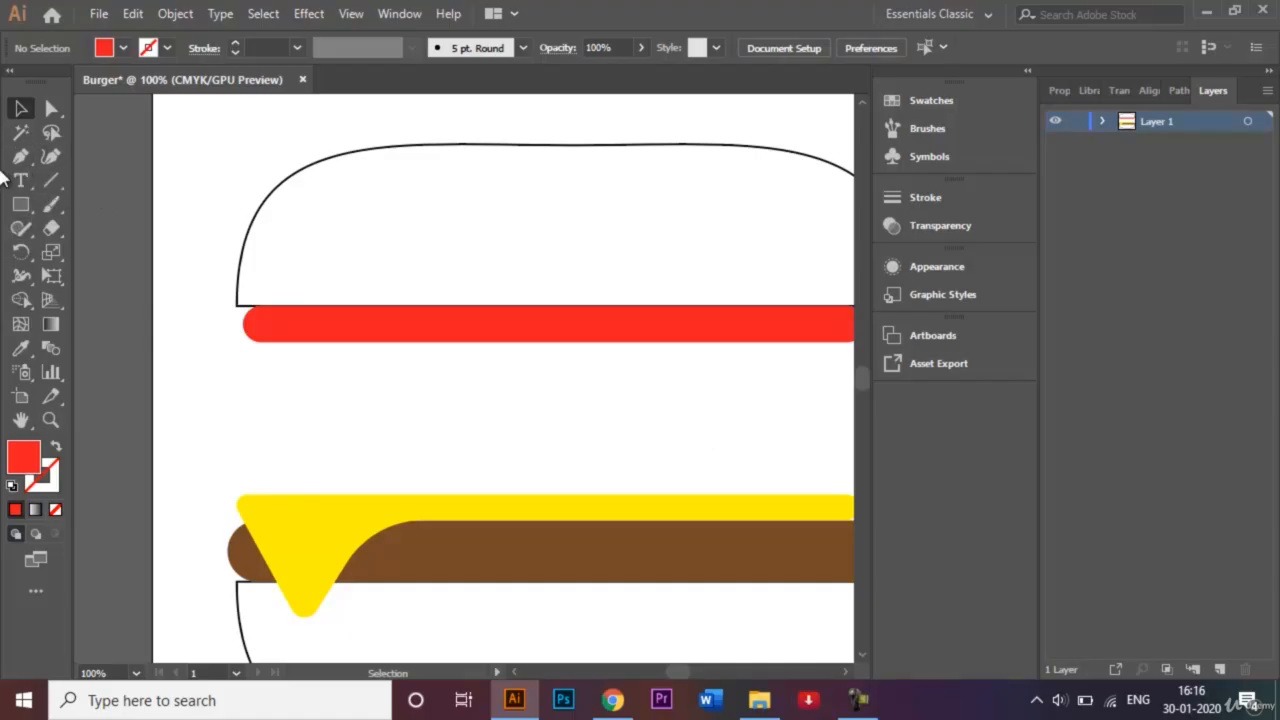
# Widen the cheese slice to the right so it ends just short of the patty's right end.
pyautogui.hotkey('ctrl', '-')
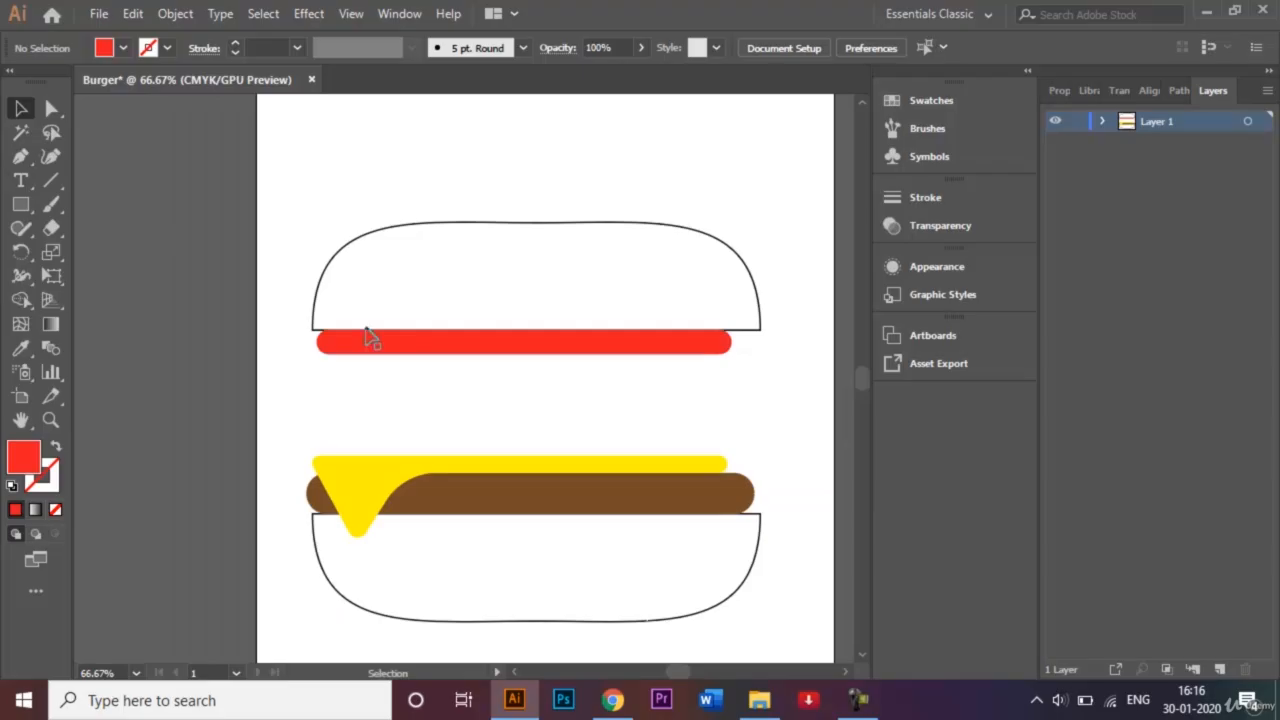
pyautogui.click(693, 472)
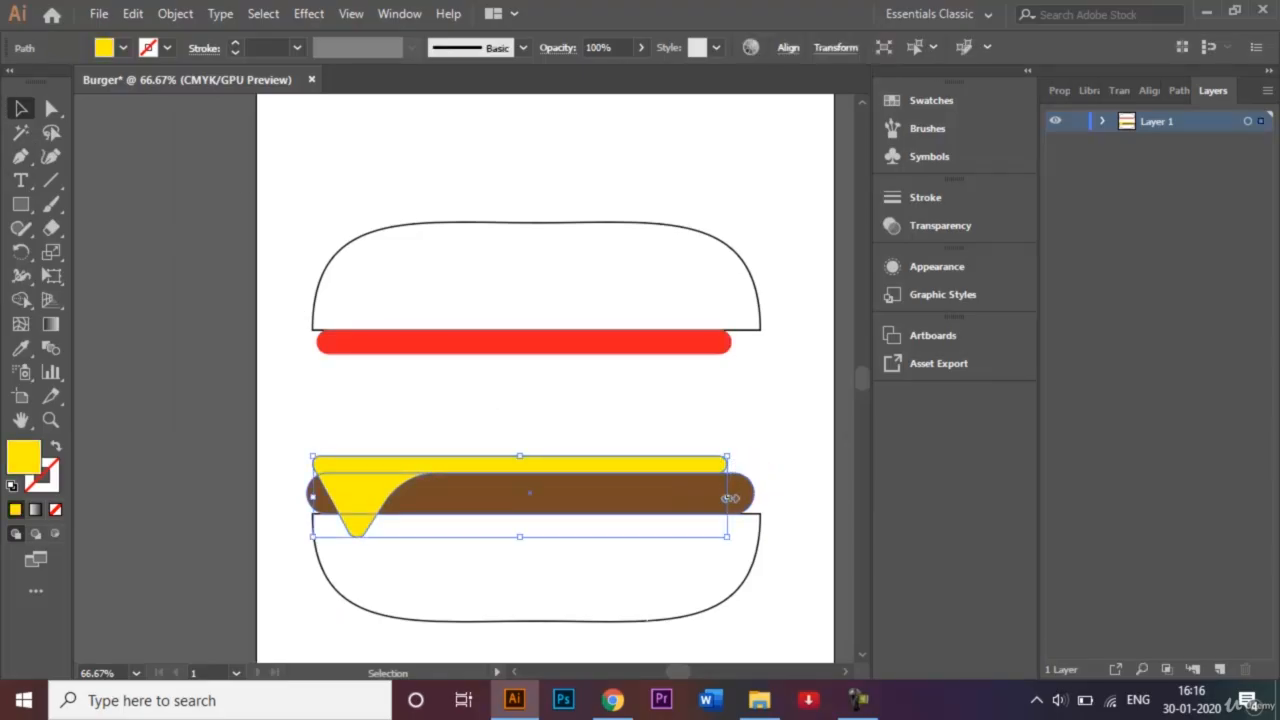
pyautogui.moveTo(728, 496); pyautogui.dragTo(750, 496)
pyautogui.click(666, 406)
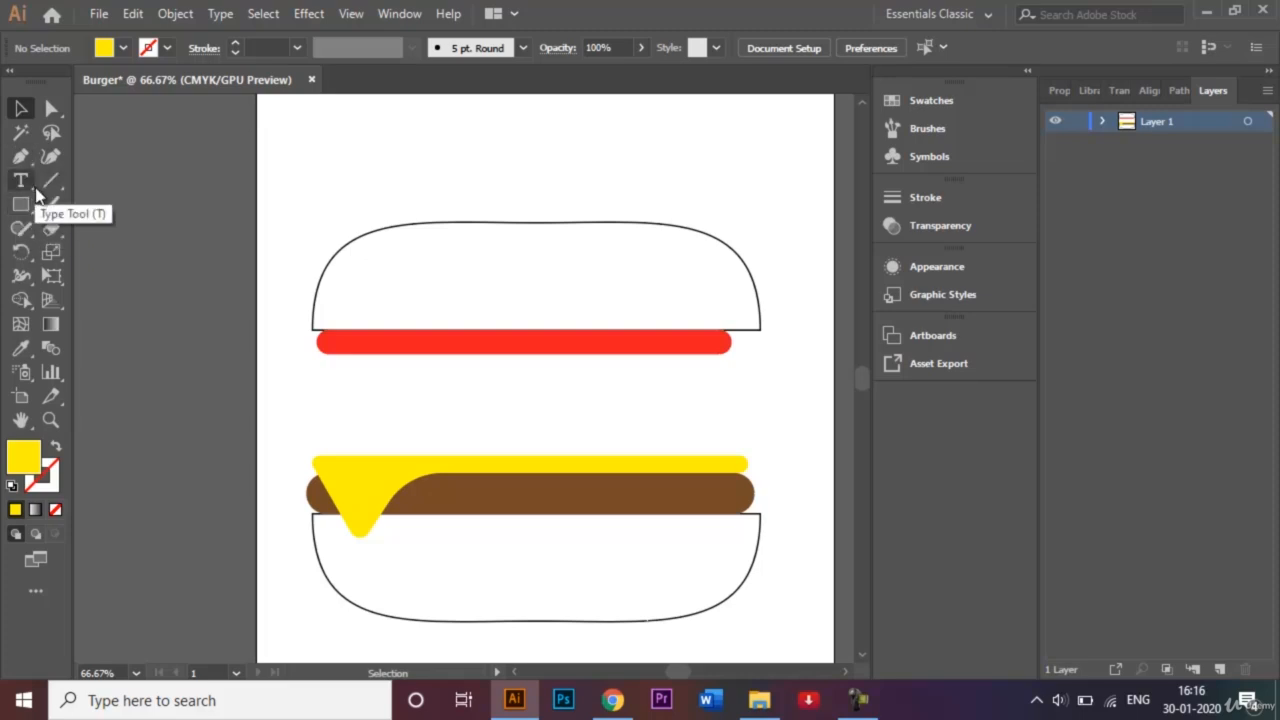
# Start an unfilled Pen outline with a black stroke between the red strip and cheese, with a straight top edge and short right side.
pyautogui.click(22, 158)
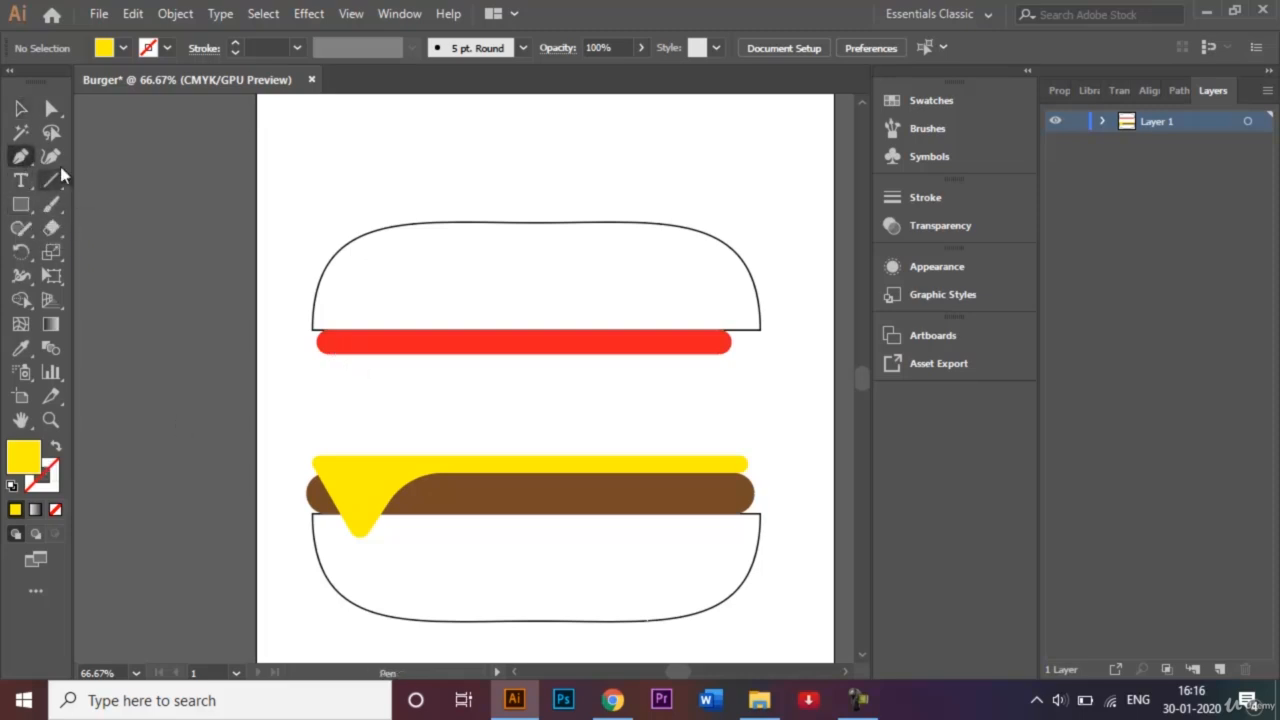
pyautogui.click(56, 510)
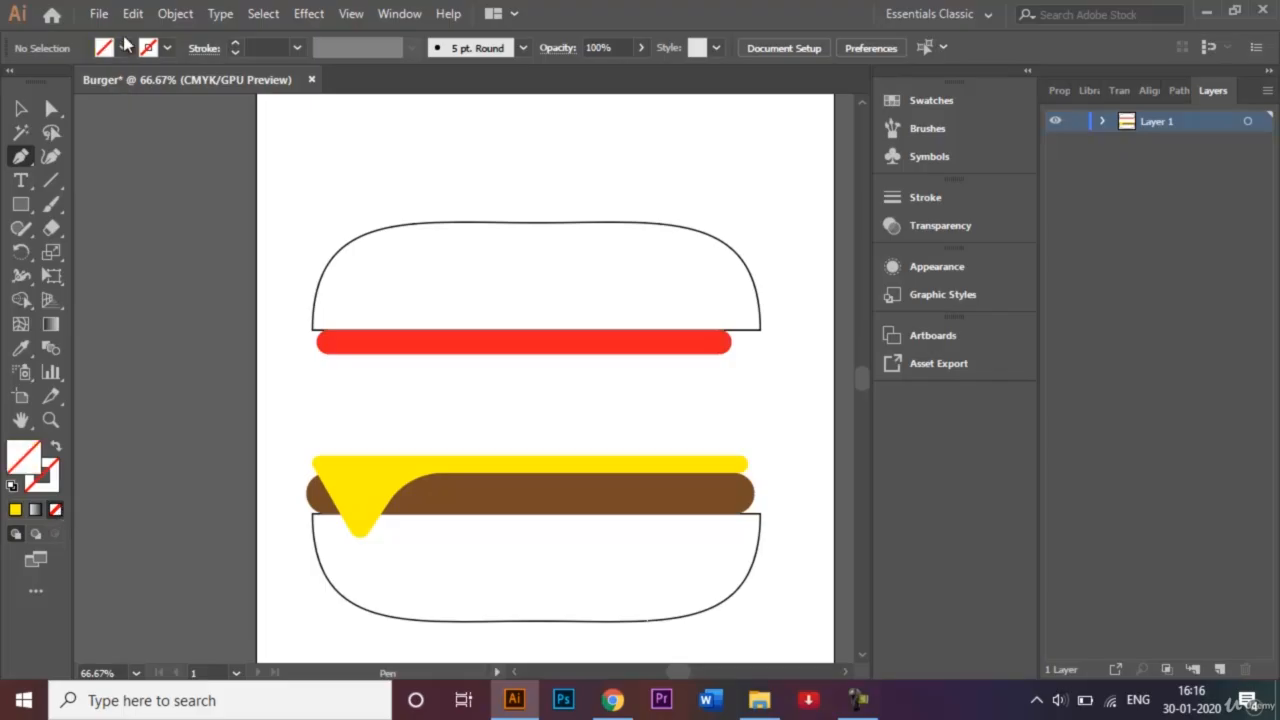
pyautogui.click(169, 48)
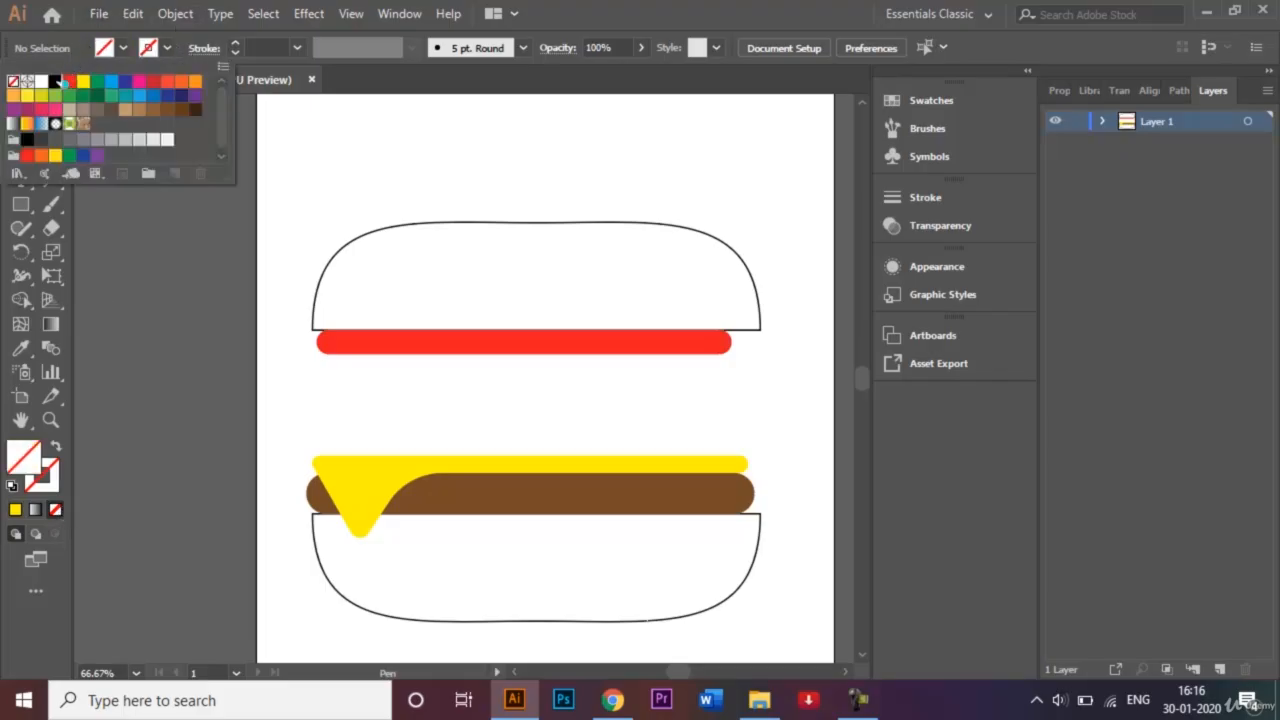
pyautogui.click(55, 81)
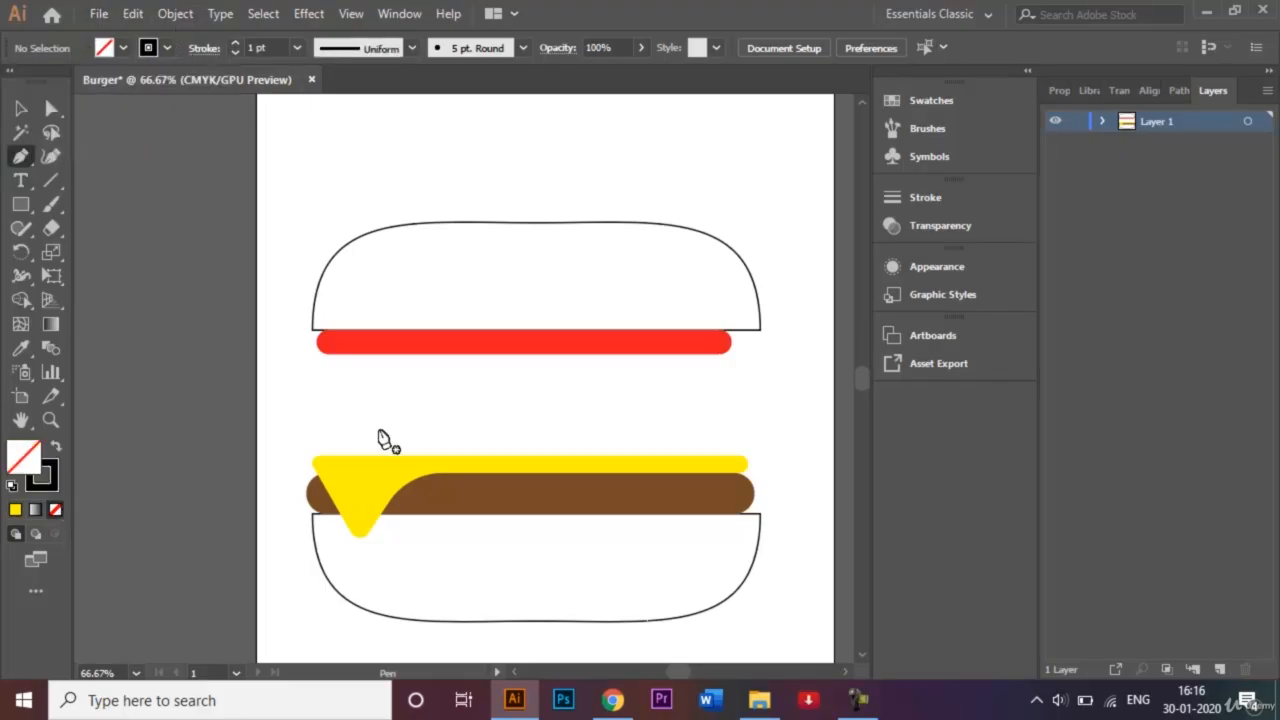
pyautogui.click(317, 330)
pyautogui.click(324, 416)
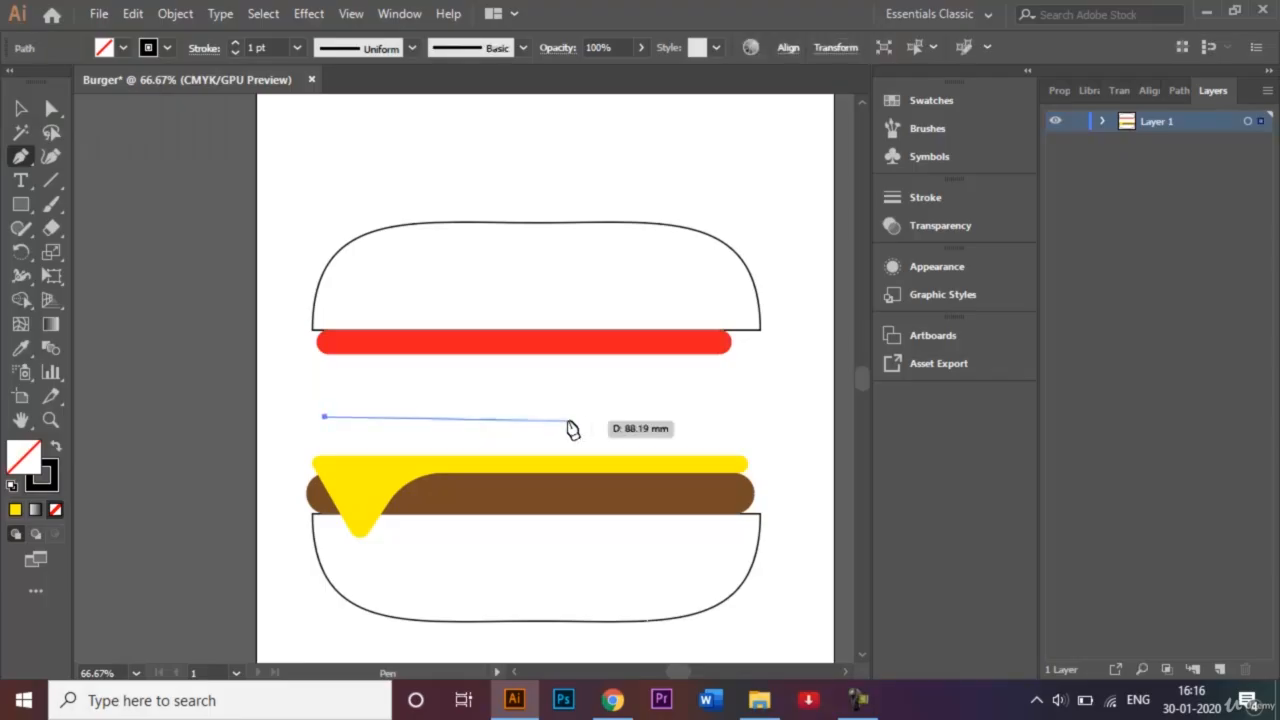
pyautogui.click(737, 417)
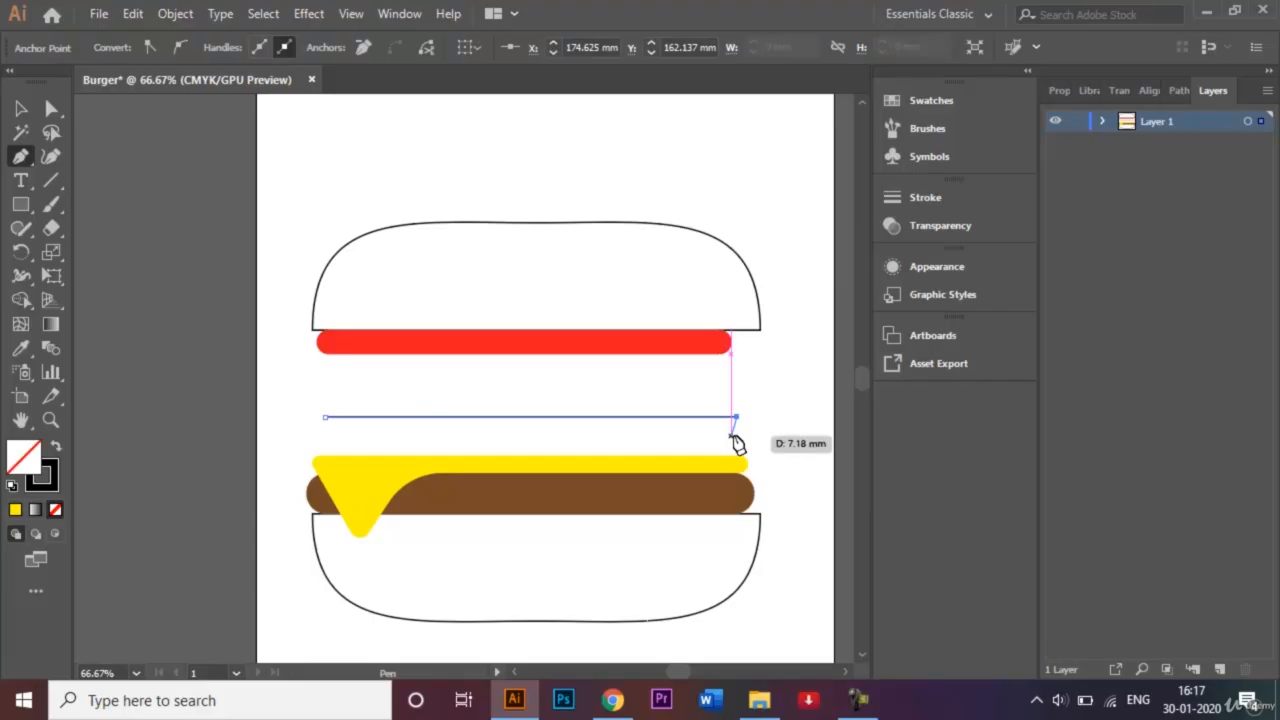
pyautogui.click(737, 436)
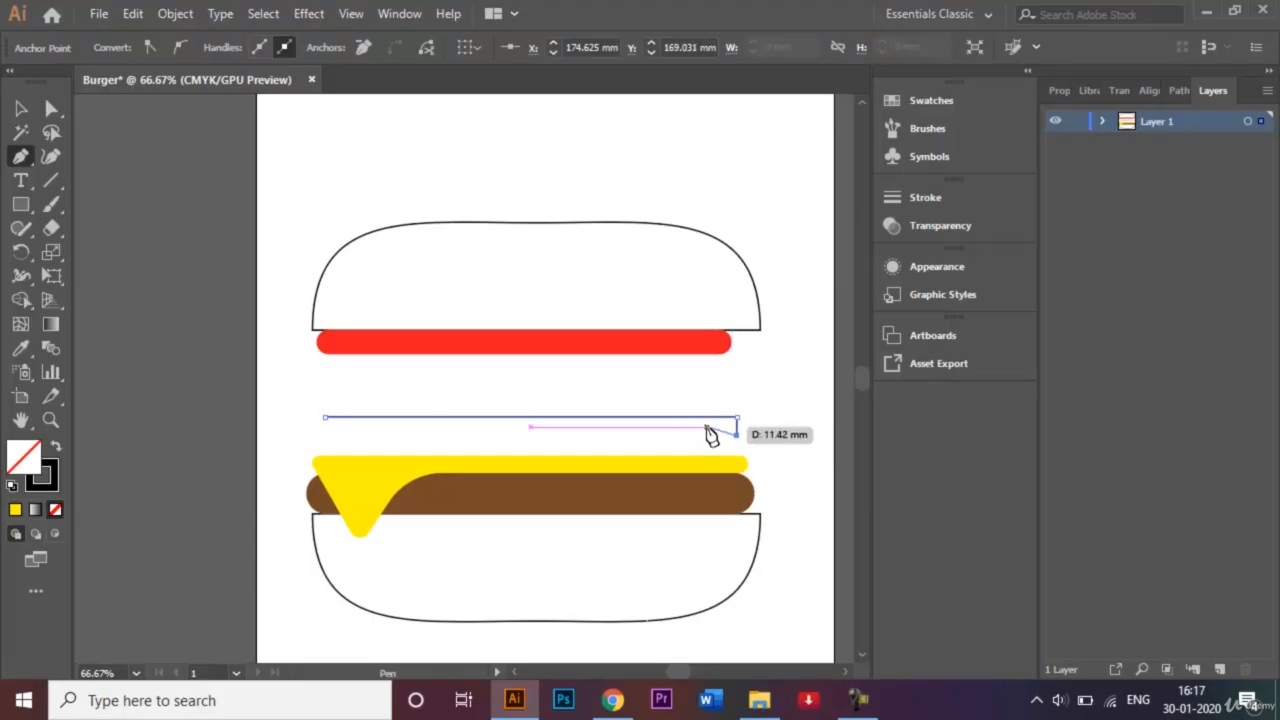
# Complete the lettuce outline with a wavy lower edge, one deep drip over the patty and a curved left end, closing it at the start.
pyautogui.moveTo(703, 428); pyautogui.dragTo(549, 434)
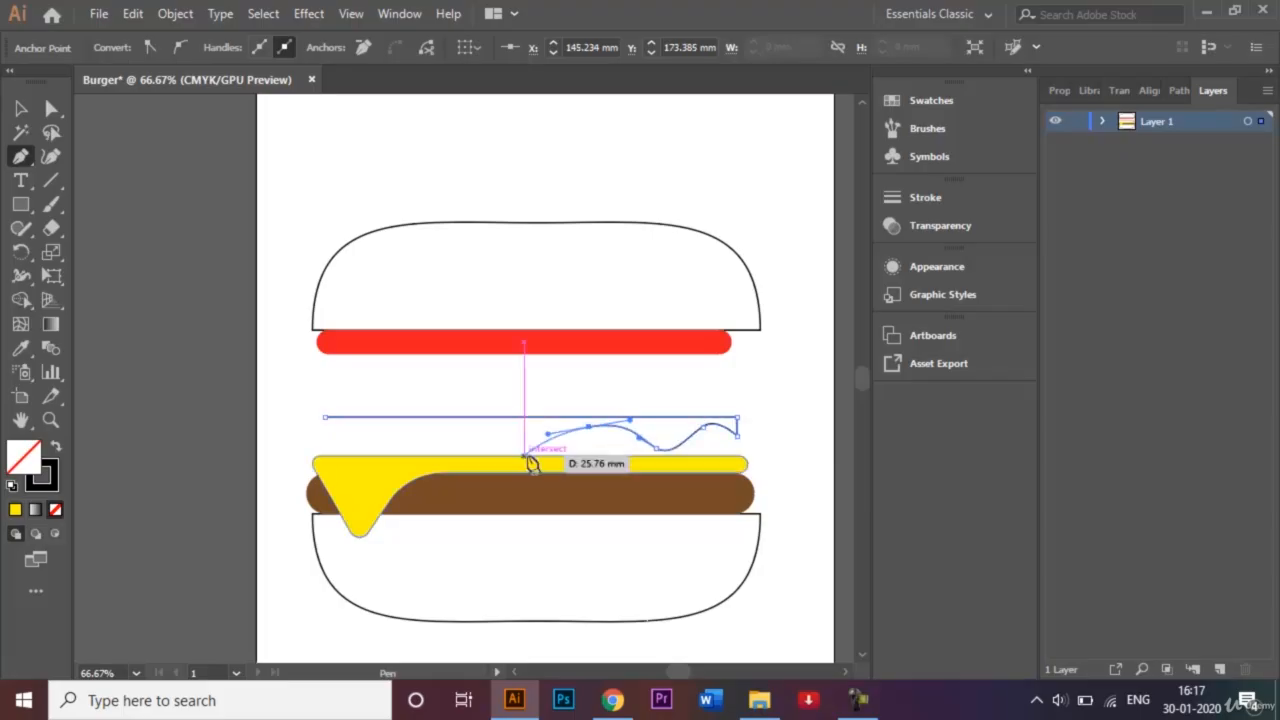
pyautogui.moveTo(531, 486); pyautogui.dragTo(291, 440)
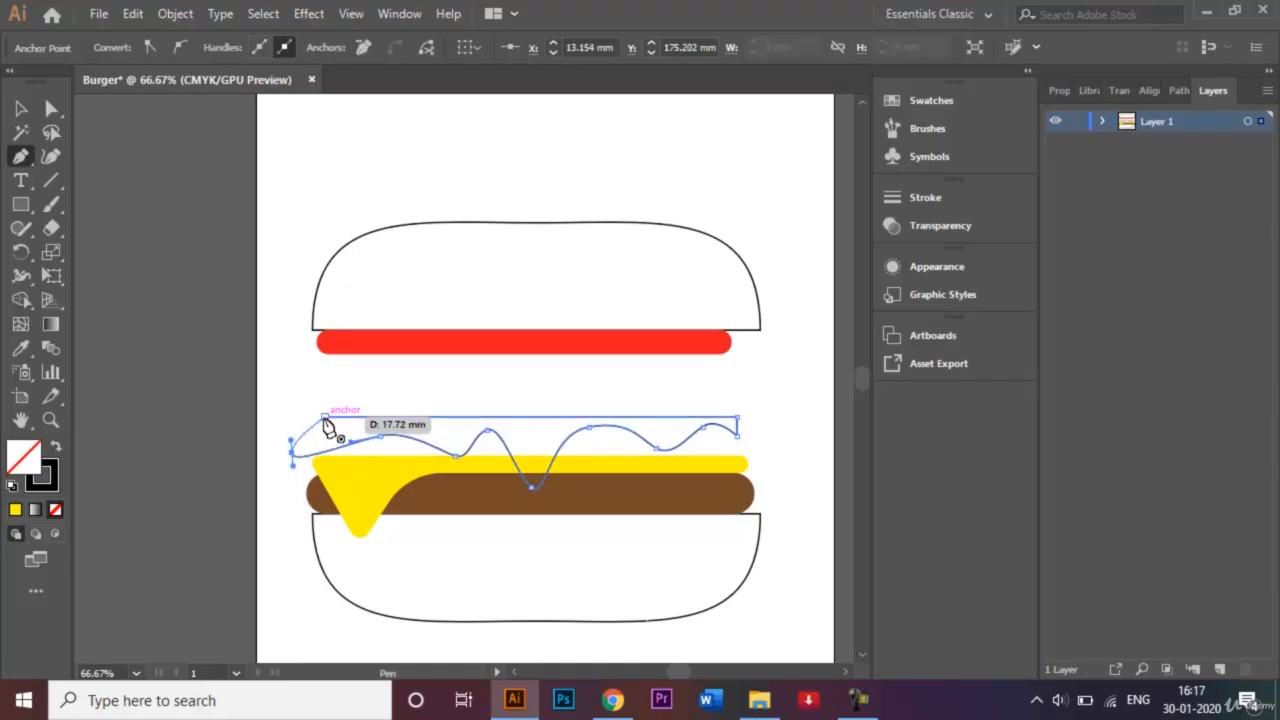
pyautogui.click(324, 419)
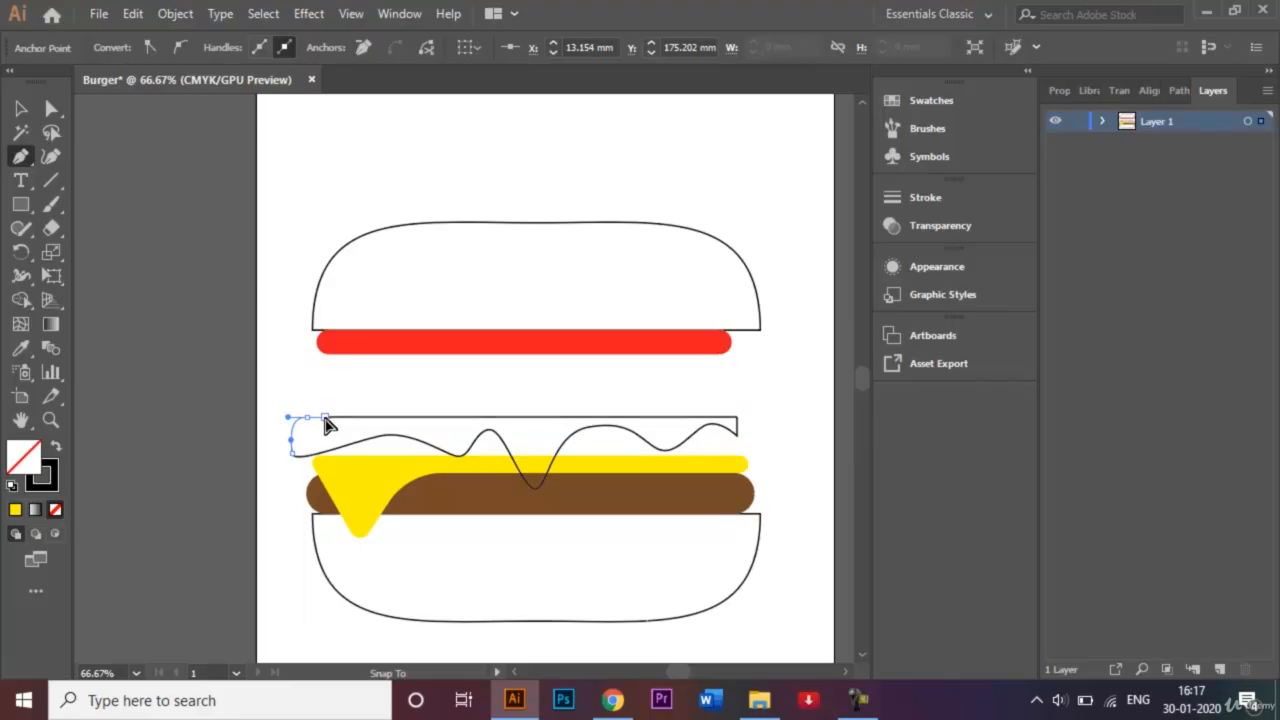
pyautogui.moveTo(329, 425); pyautogui.dragTo(329, 423)
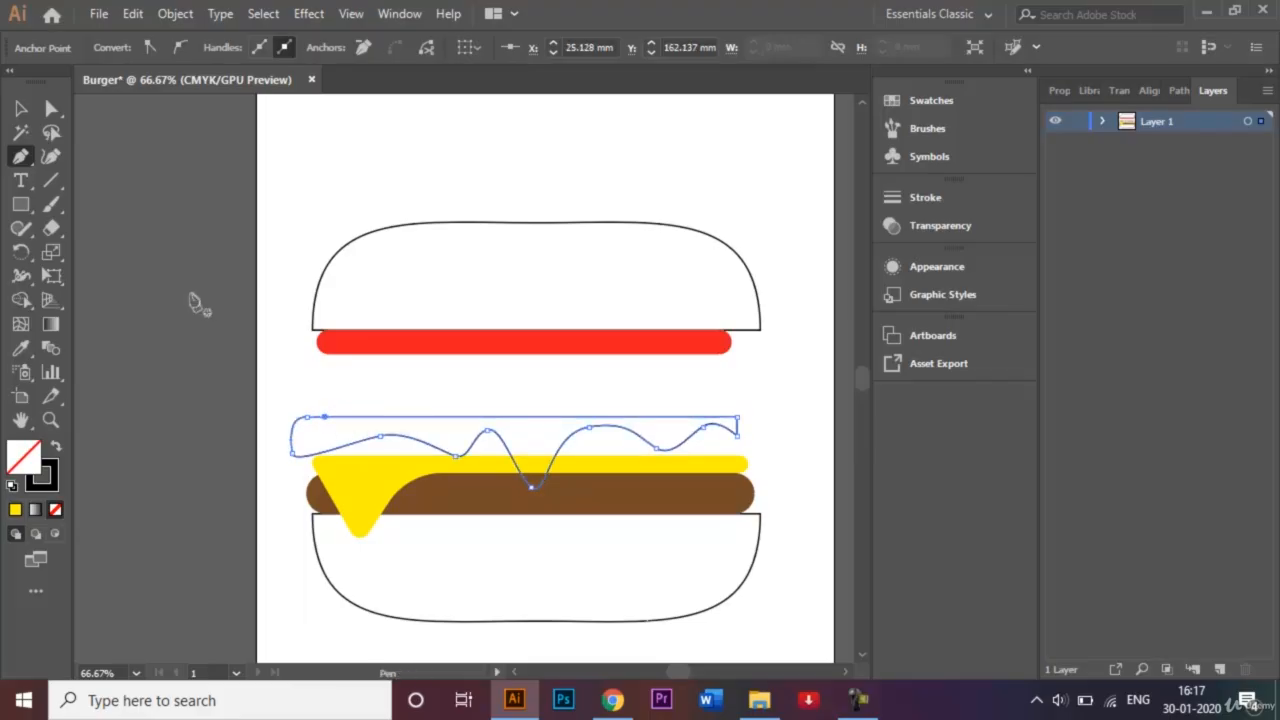
pyautogui.click(21, 108)
pyautogui.click(155, 206)
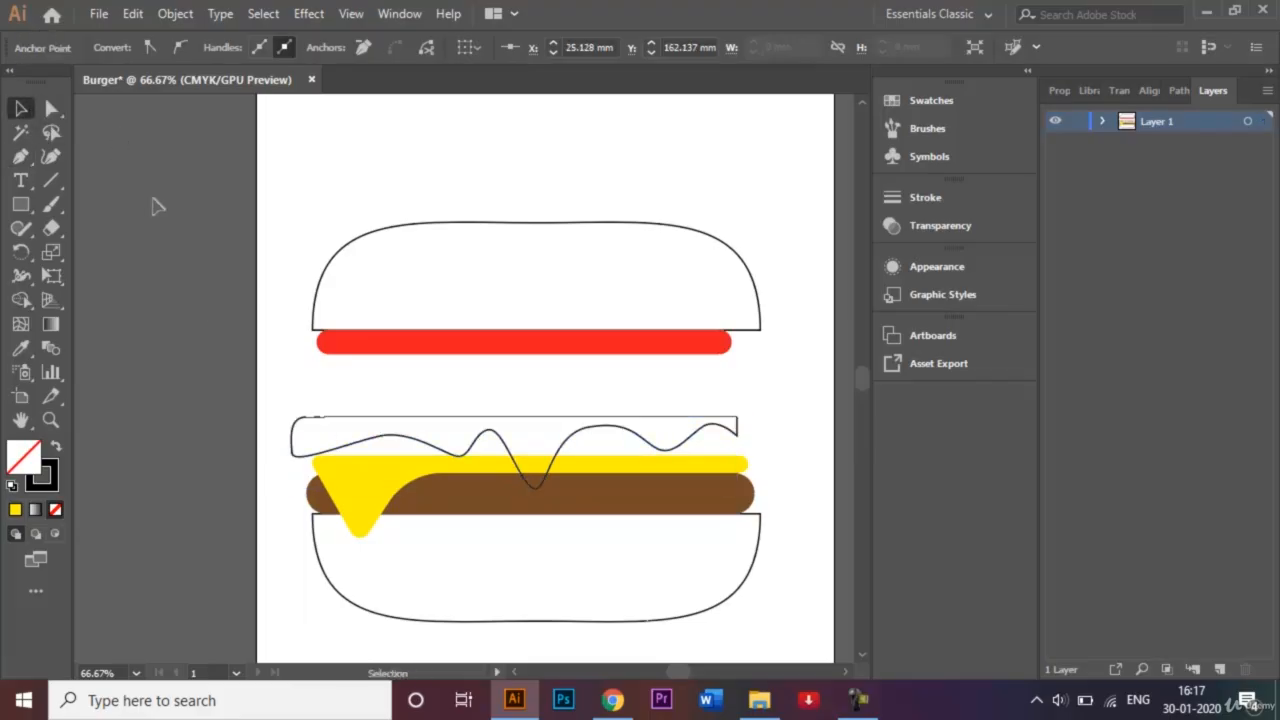
# Round the corners at the lettuce outline's right end to a radius of about 2.29 mm.
pyautogui.click(716, 430)
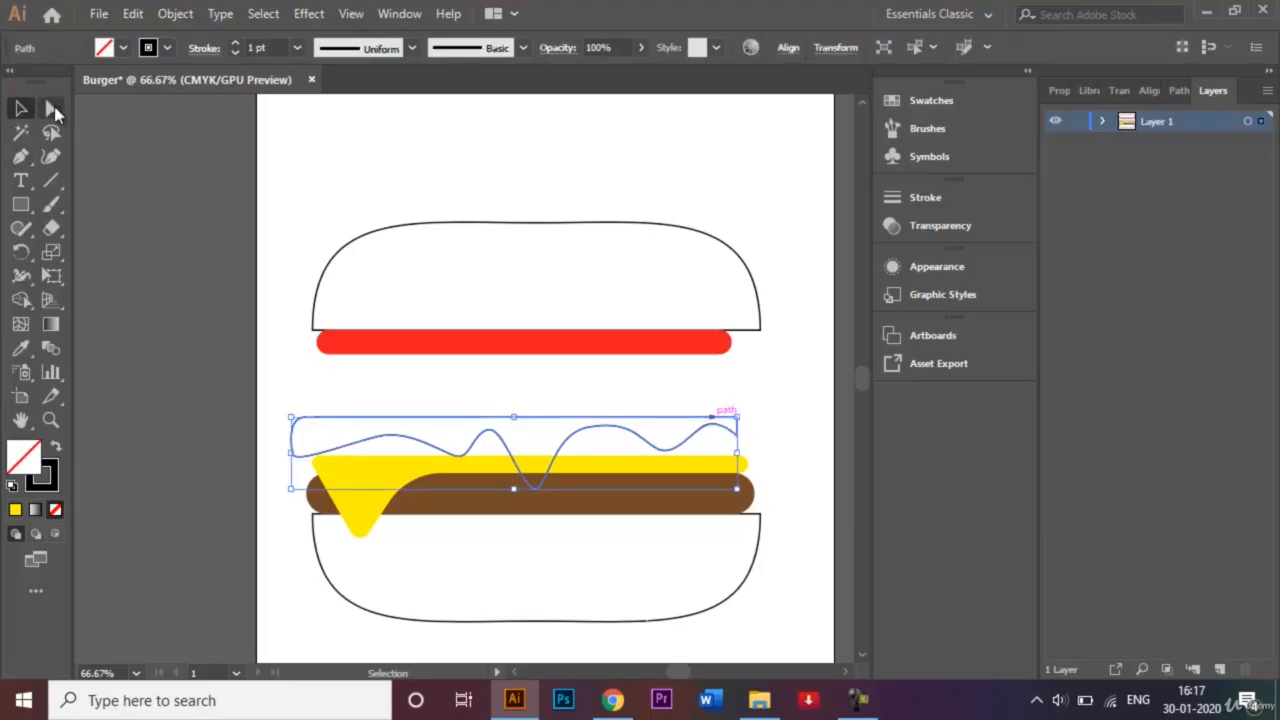
pyautogui.click(52, 108)
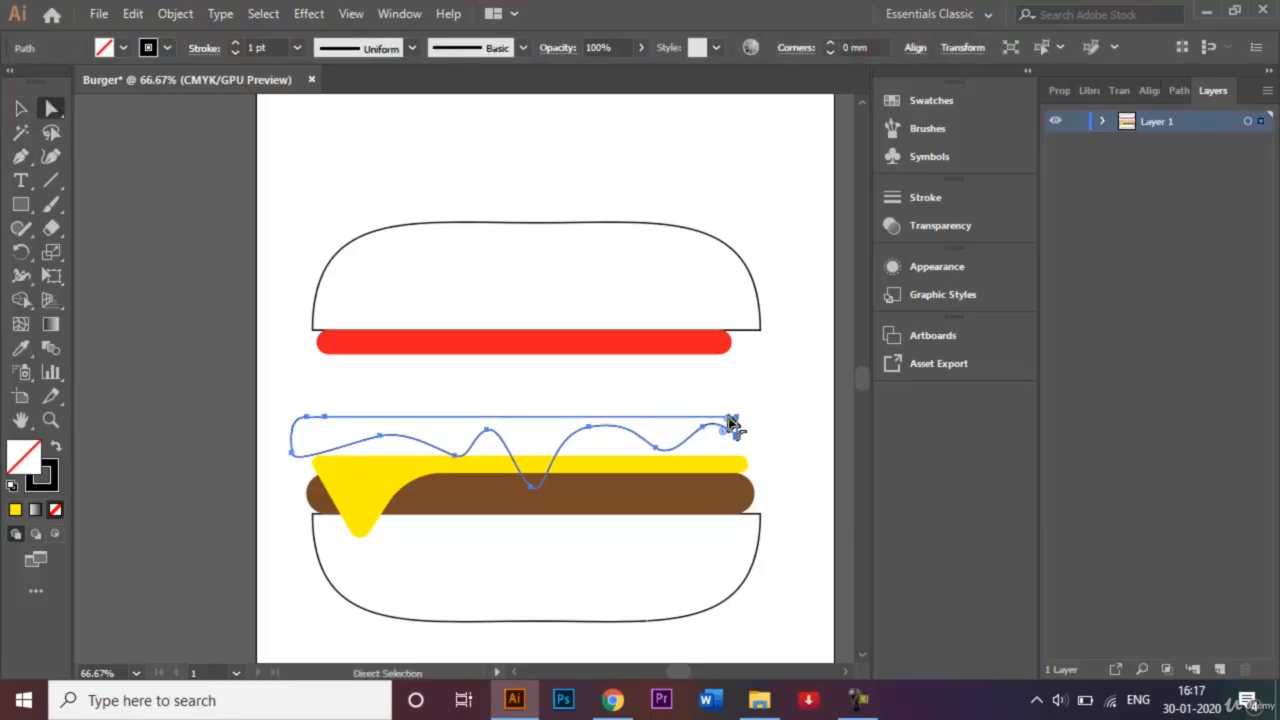
pyautogui.moveTo(732, 425); pyautogui.dragTo(694, 426)
pyautogui.click(262, 318)
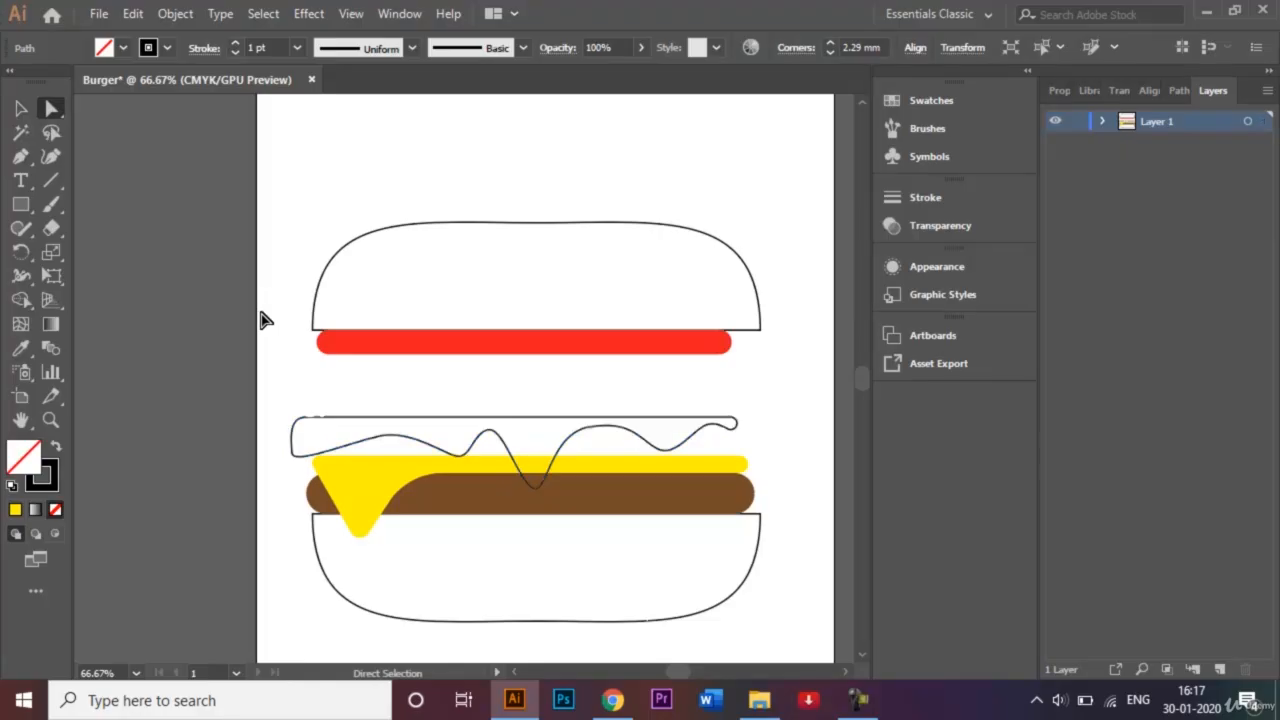
pyautogui.click(406, 427)
pyautogui.click(155, 195)
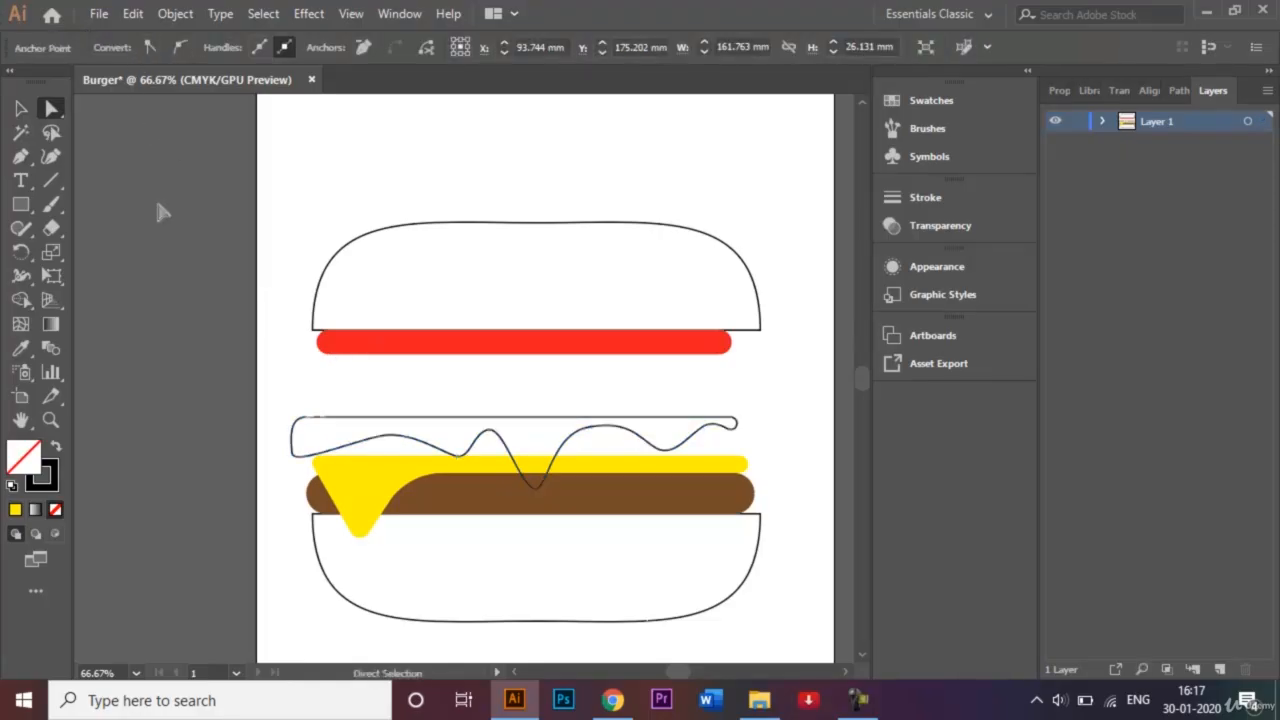
# Fill the lettuce shape with green and remove its stroke.
pyautogui.click(21, 108)
pyautogui.click(386, 427)
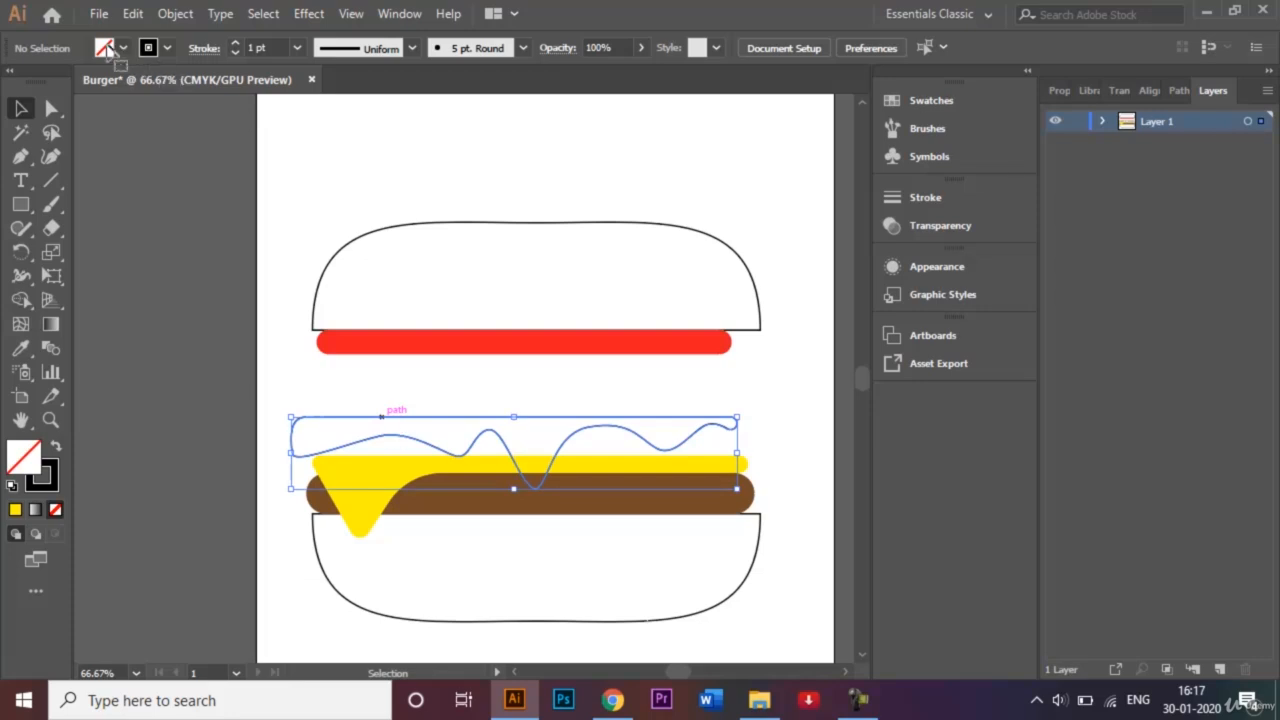
pyautogui.click(123, 49)
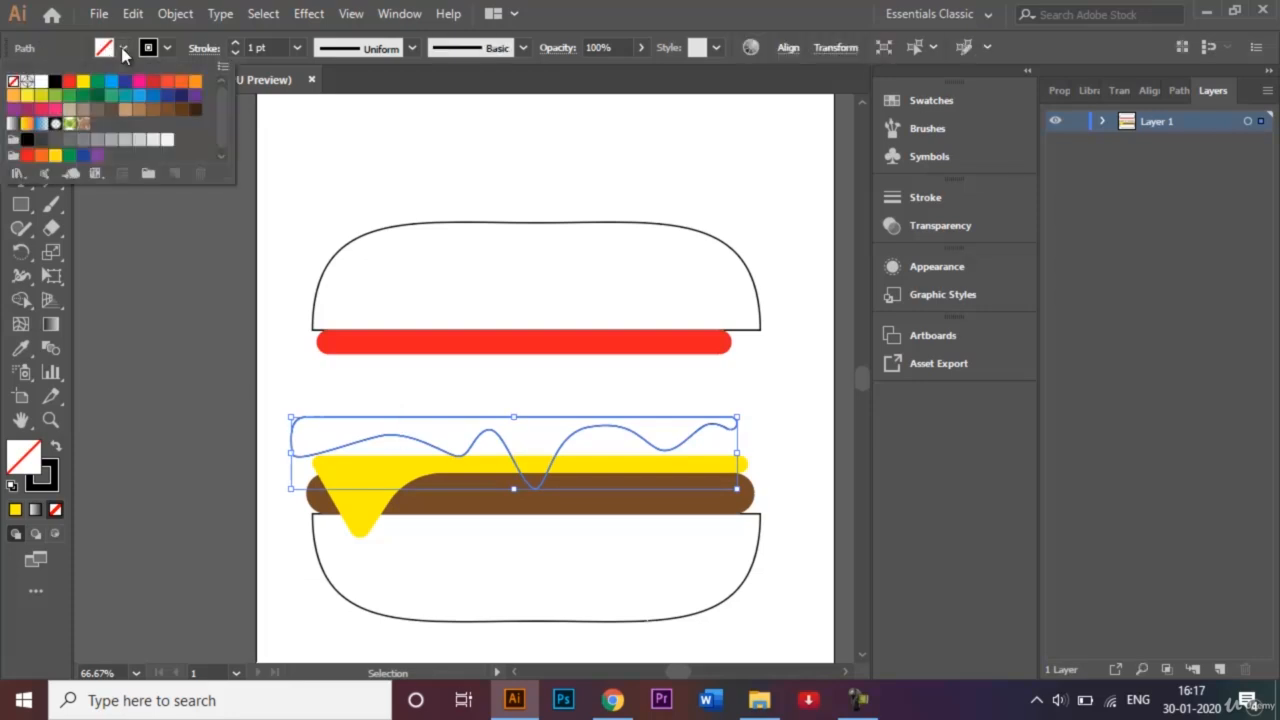
pyautogui.click(69, 96)
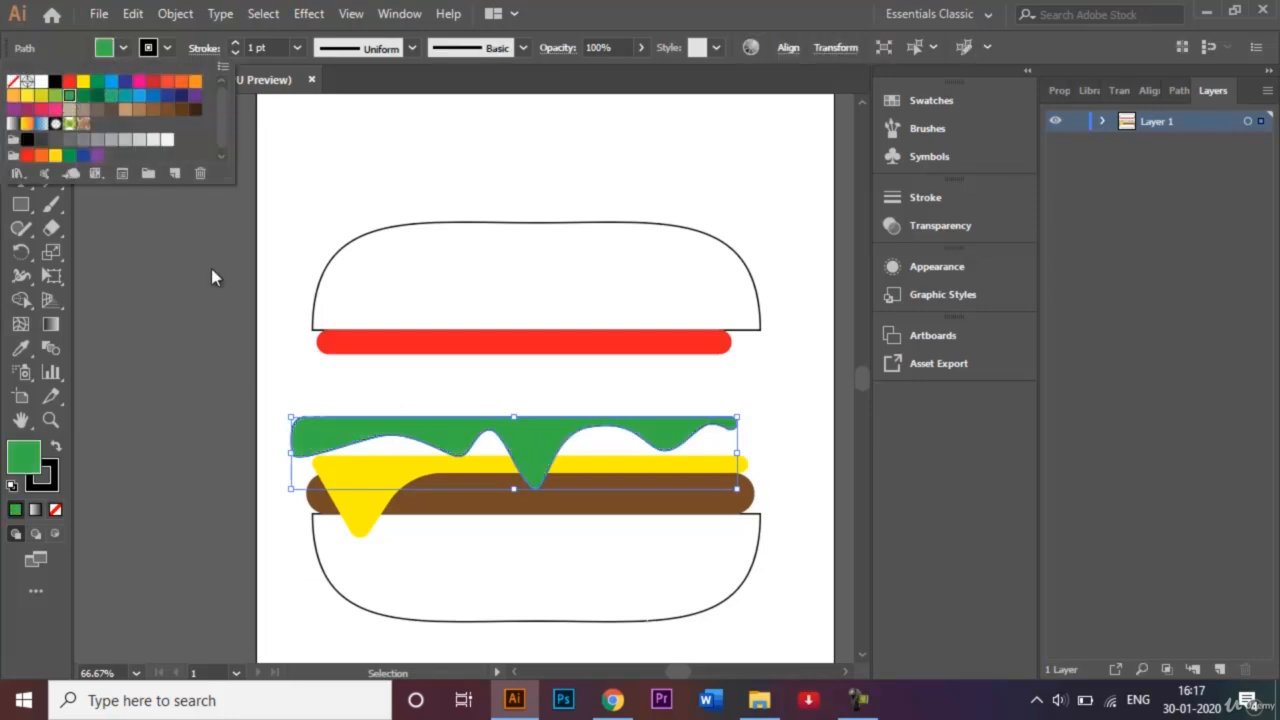
pyautogui.click(168, 54)
pyautogui.click(168, 54)
pyautogui.click(24, 84)
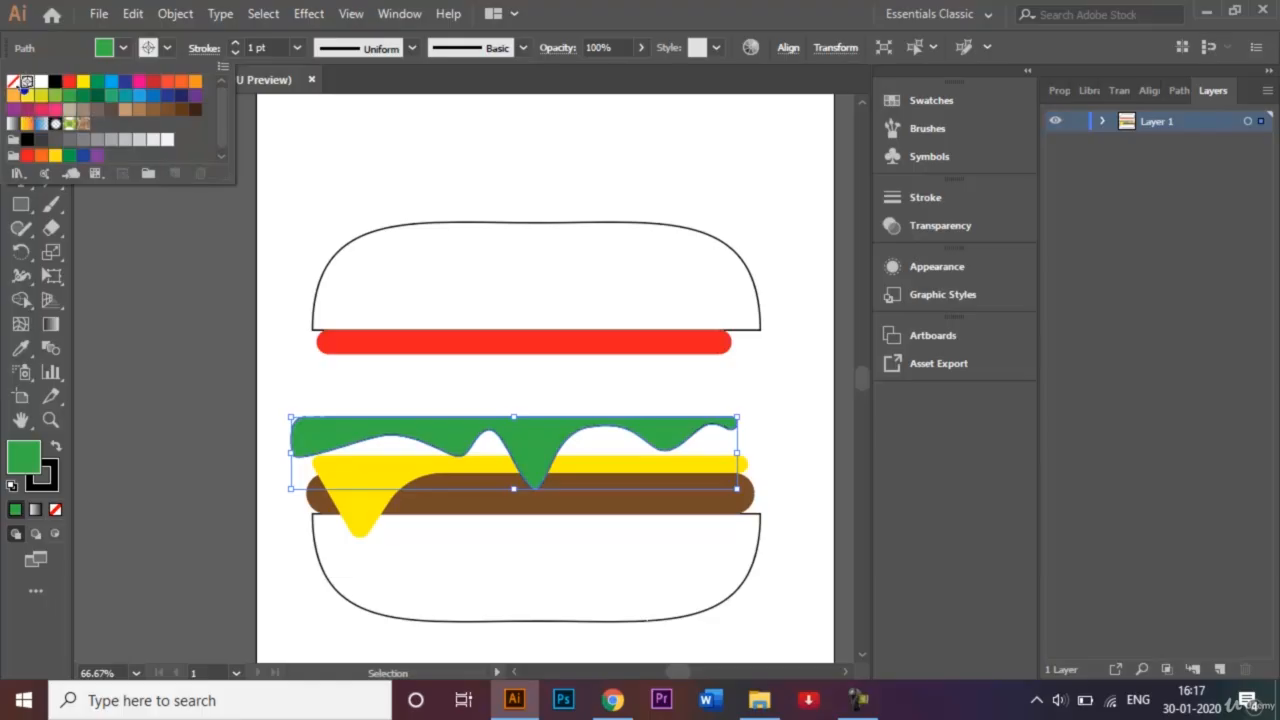
pyautogui.click(14, 86)
pyautogui.click(197, 368)
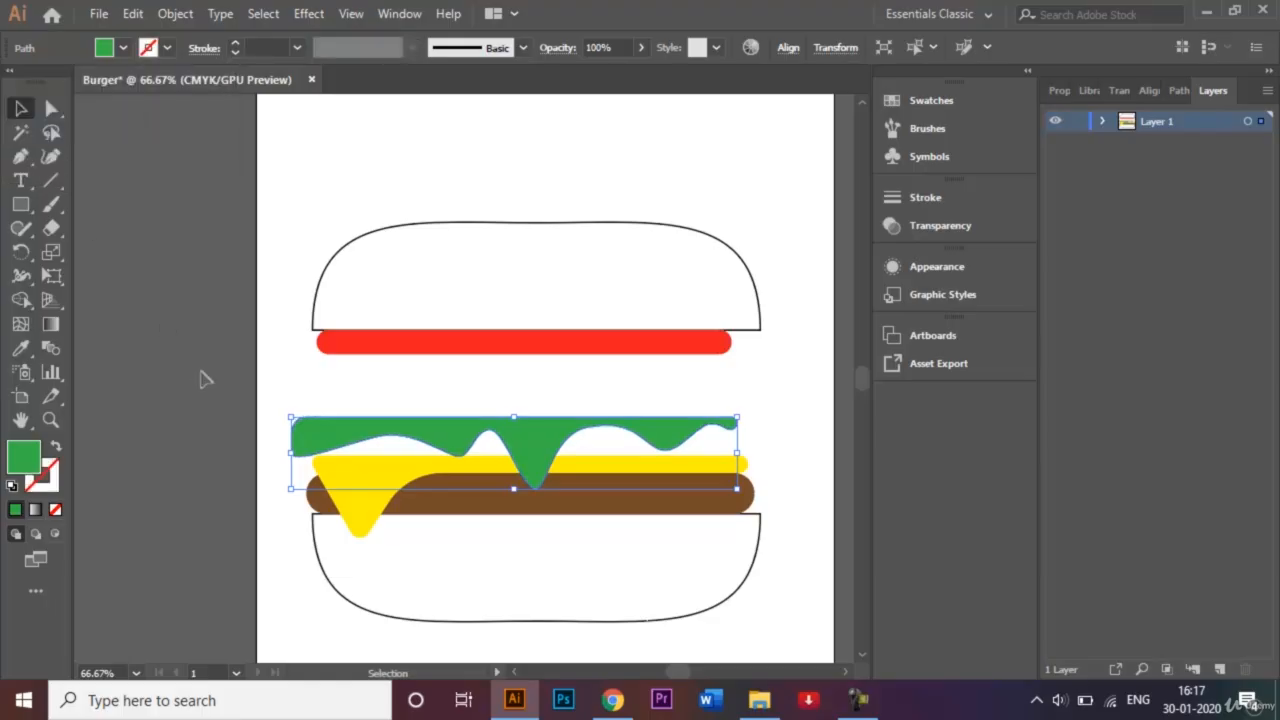
# Move the green lettuce down over the cheese slice so that their right ends line up.
pyautogui.moveTo(485, 437)
pyautogui.mouseDown()
pyautogui.moveTo(510, 444)
pyautogui.moveTo(500, 448)
pyautogui.mouseUp()
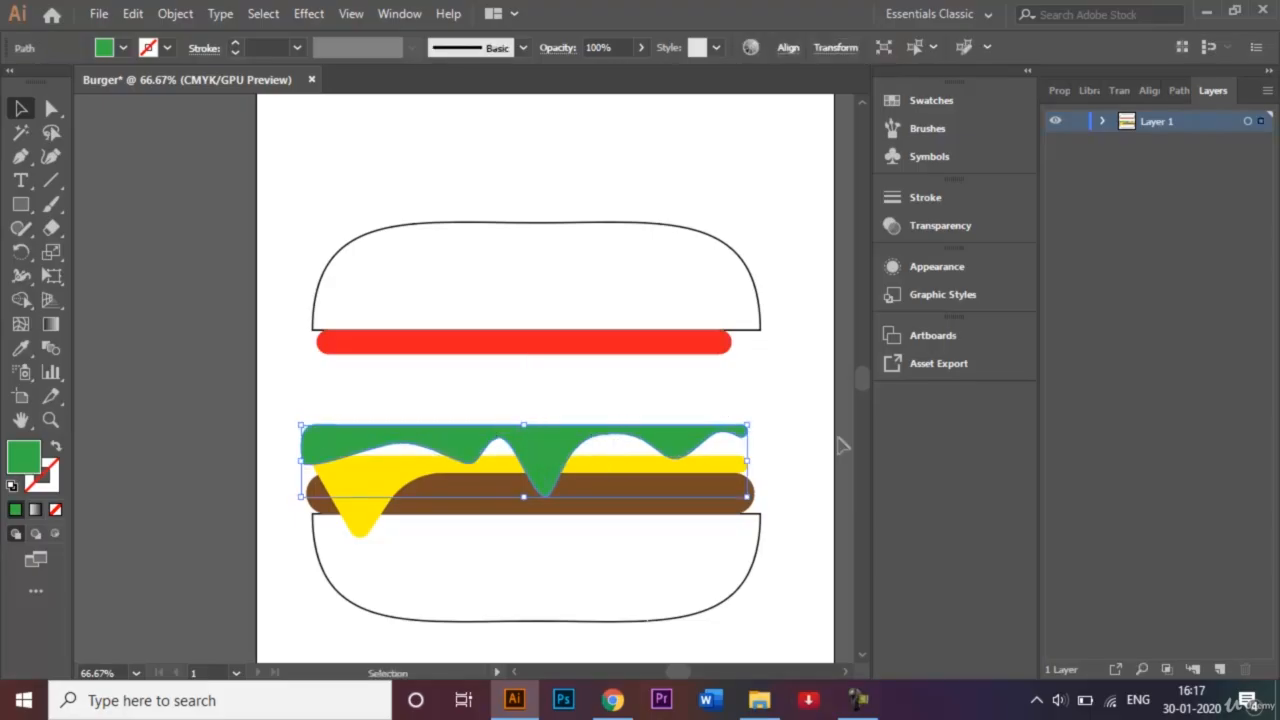
pyautogui.press('a')
pyautogui.hotkey('ctrl', '1')
pyautogui.press('v')
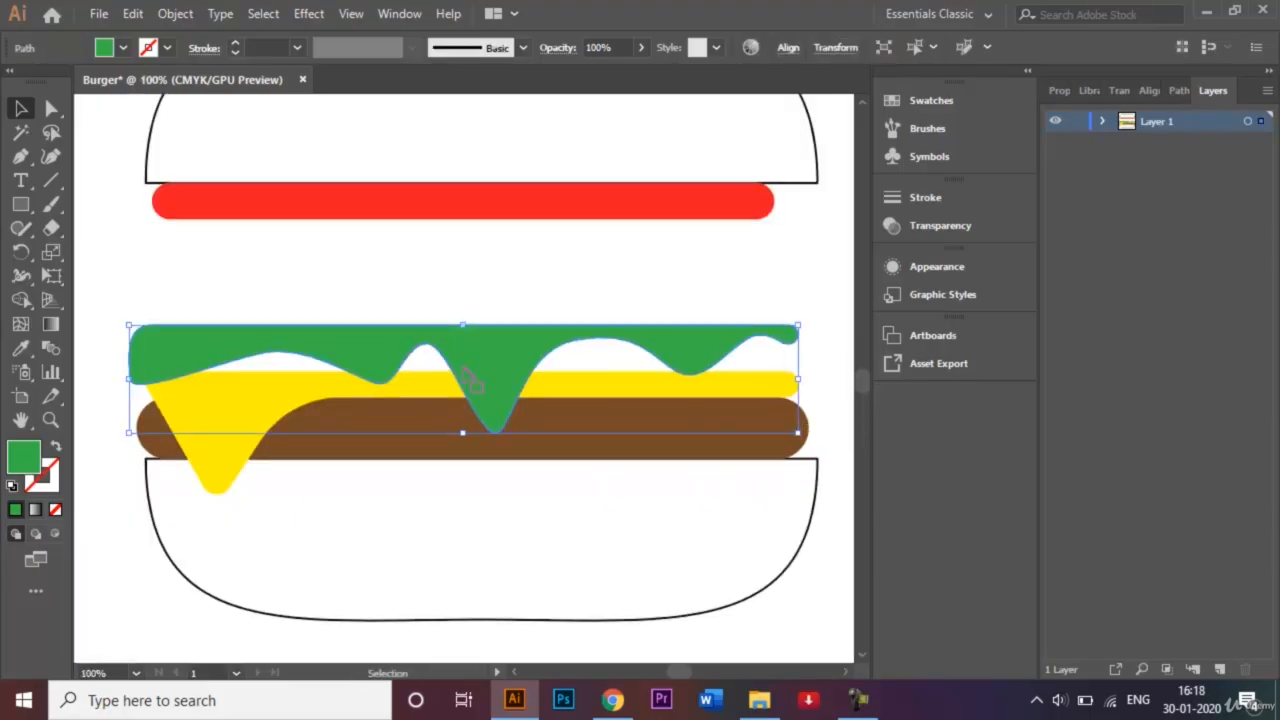
# Lower the wave crests along the lettuce's bottom edge to the cheese's top edge and pull the dip near the right end slightly down.
pyautogui.click(51, 107)
pyautogui.moveTo(265, 352); pyautogui.dragTo(263, 383)
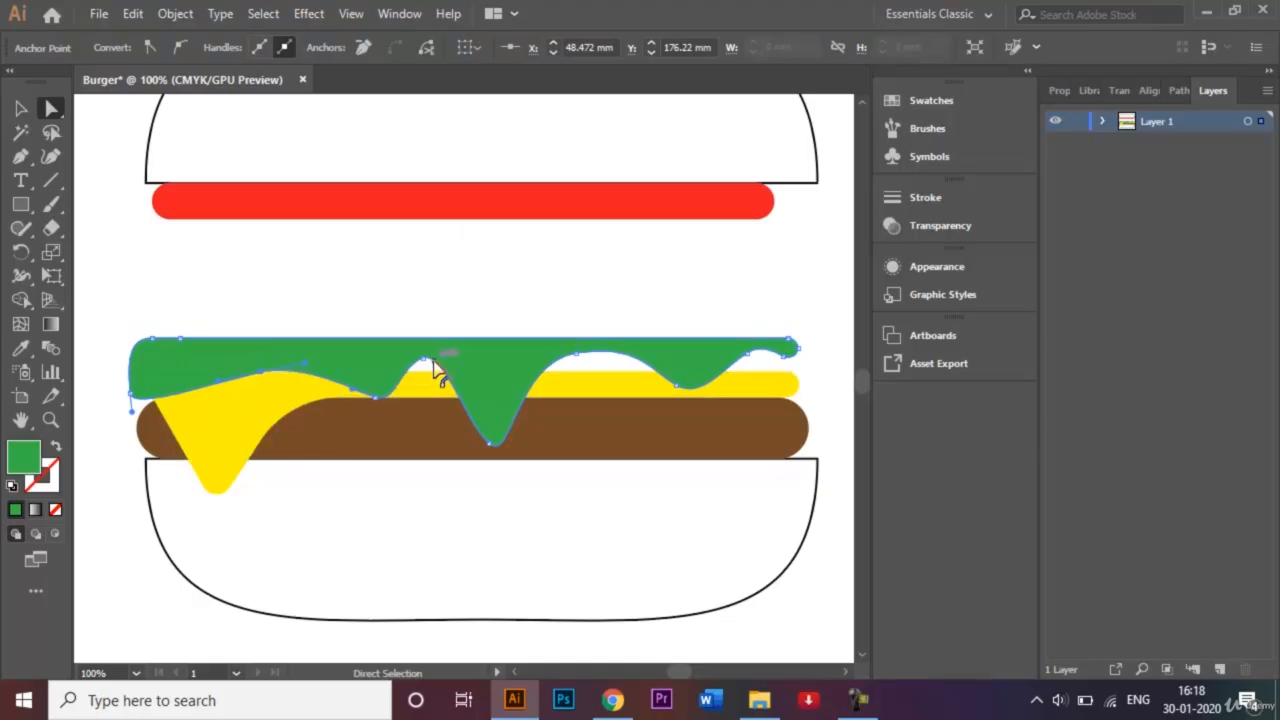
pyautogui.moveTo(428, 366); pyautogui.dragTo(424, 380)
pyautogui.moveTo(580, 360); pyautogui.dragTo(583, 374)
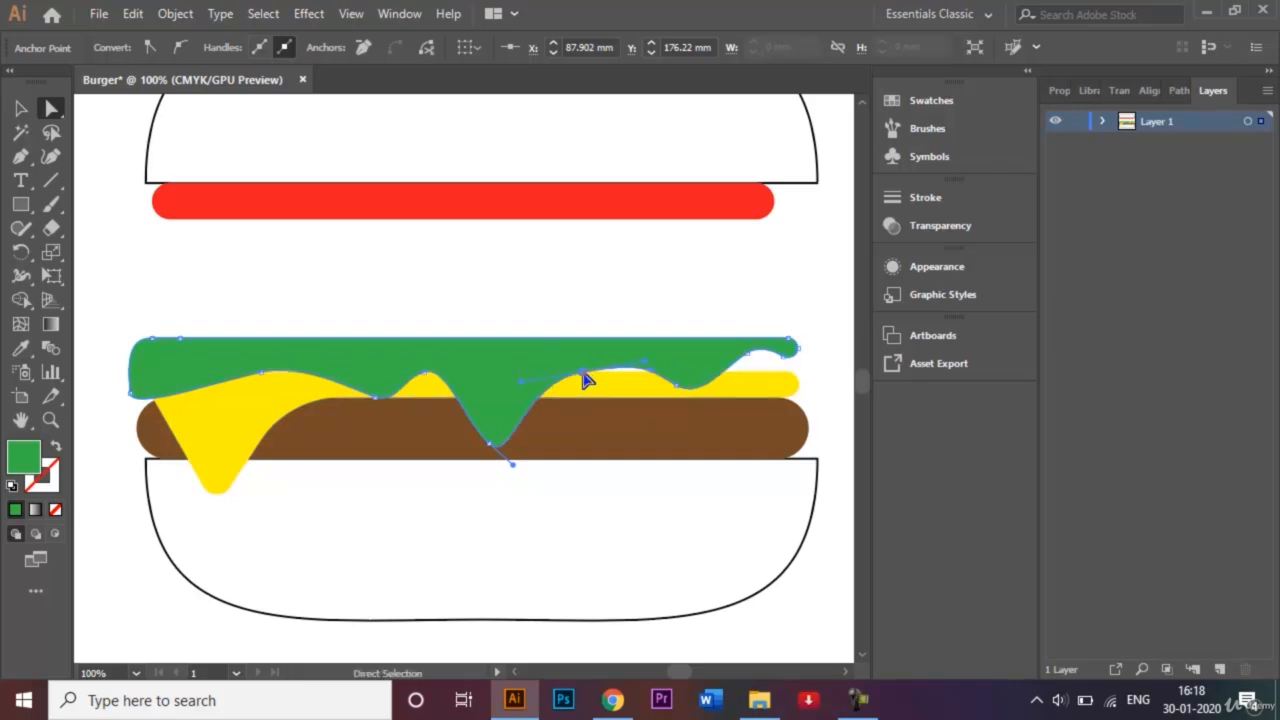
pyautogui.moveTo(677, 393); pyautogui.dragTo(685, 403)
# Lower the anchor points at the right end of the lettuce's wavy edge over the cheese slice and fine-tune the neighbouring crest.
pyautogui.moveTo(780, 351); pyautogui.dragTo(782, 357)
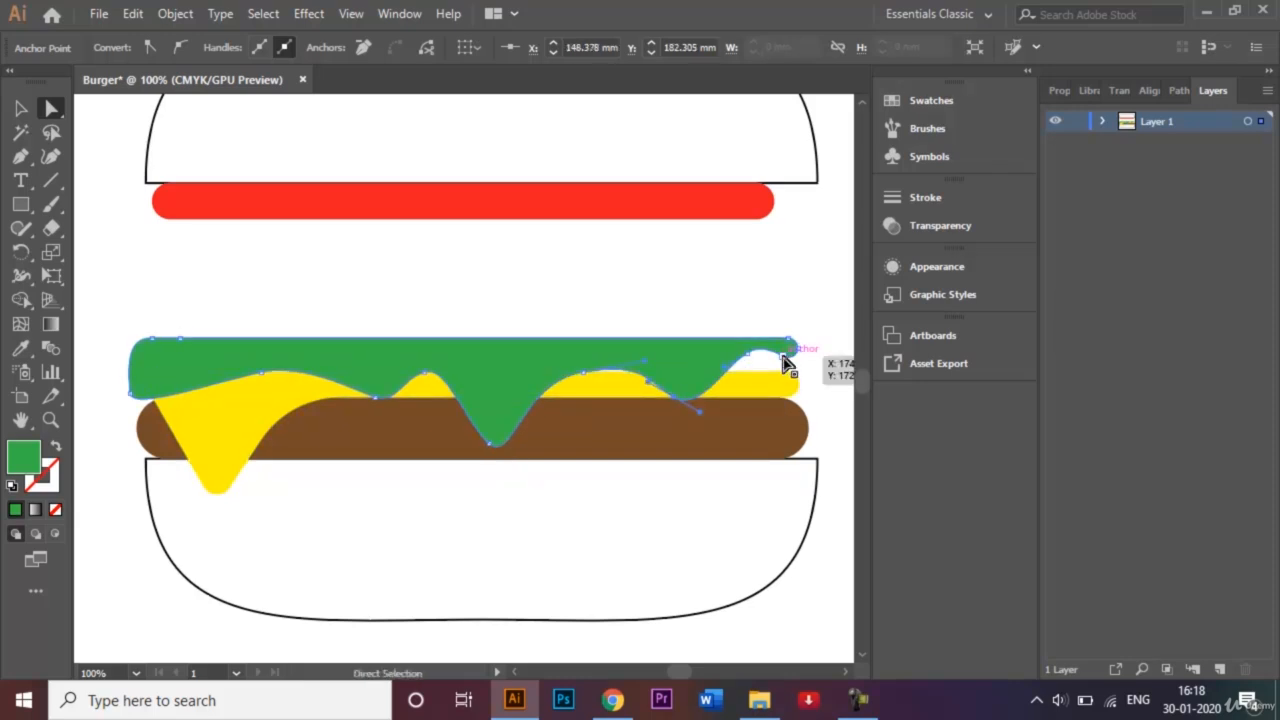
pyautogui.click(784, 357)
pyautogui.keyDown('shift'); pyautogui.click(747, 354); pyautogui.keyUp('shift')
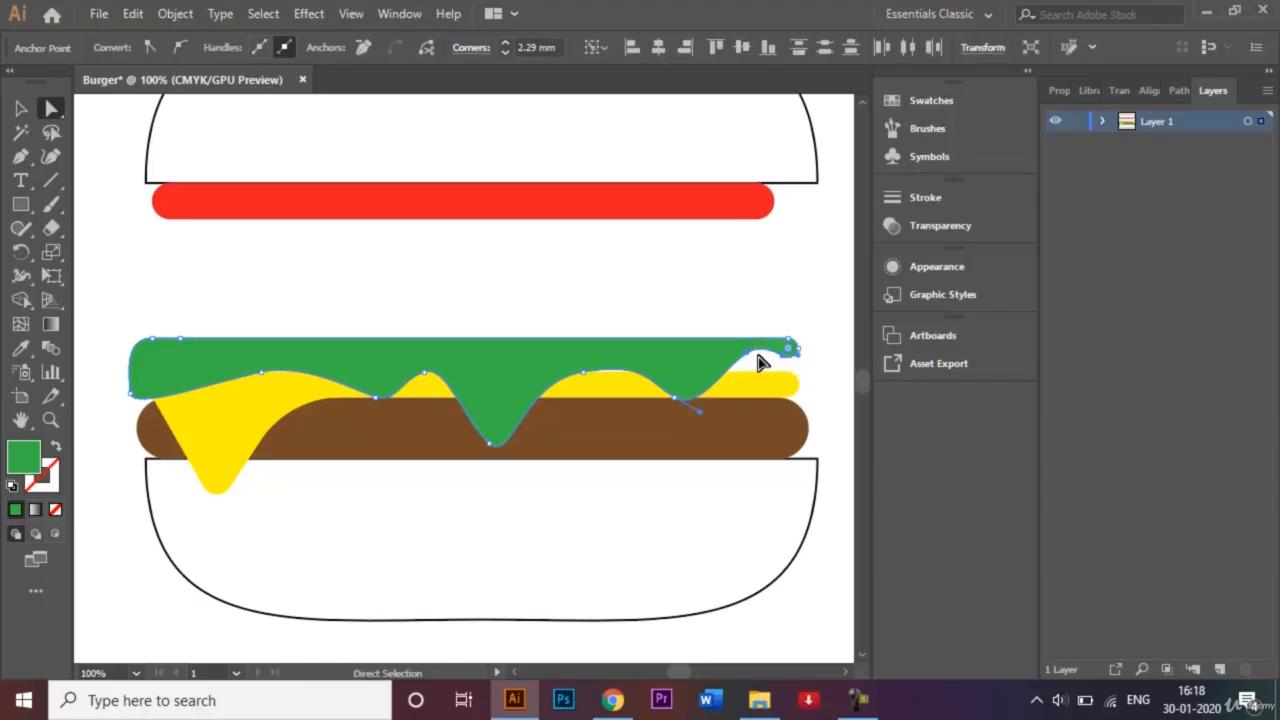
pyautogui.moveTo(785, 362); pyautogui.dragTo(797, 380)
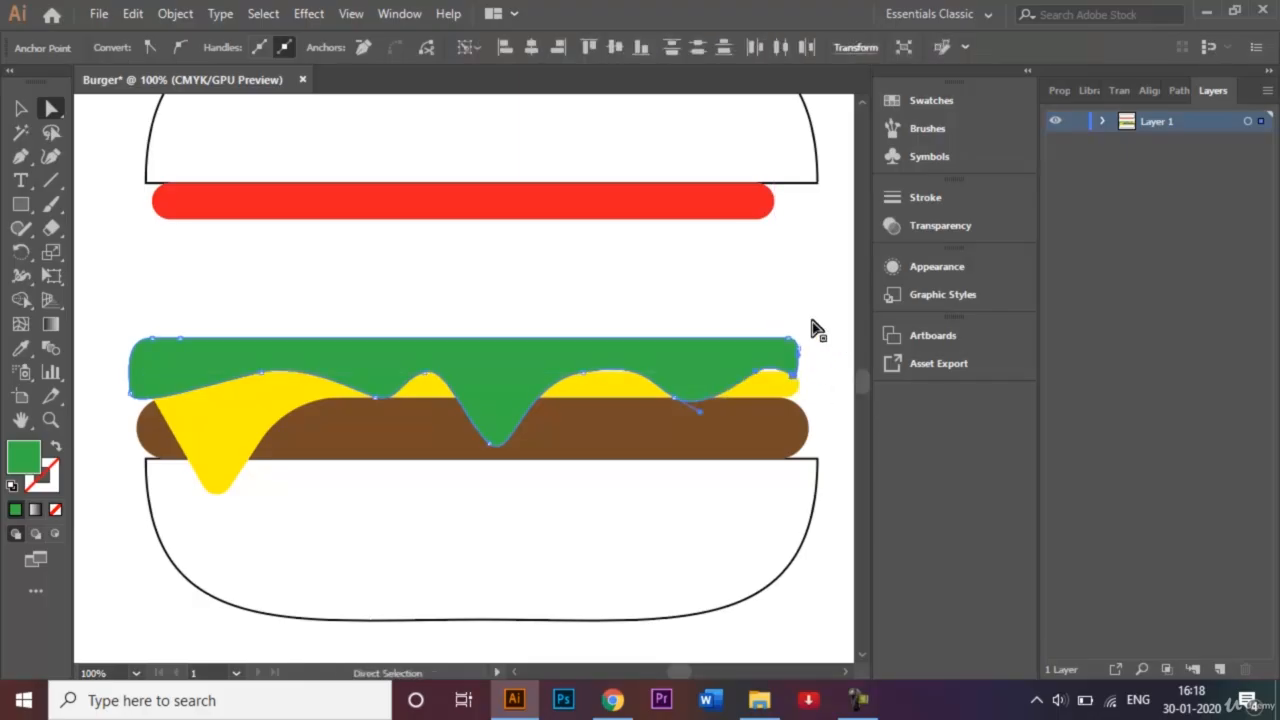
pyautogui.click(797, 390)
pyautogui.moveTo(797, 390); pyautogui.dragTo(797, 376)
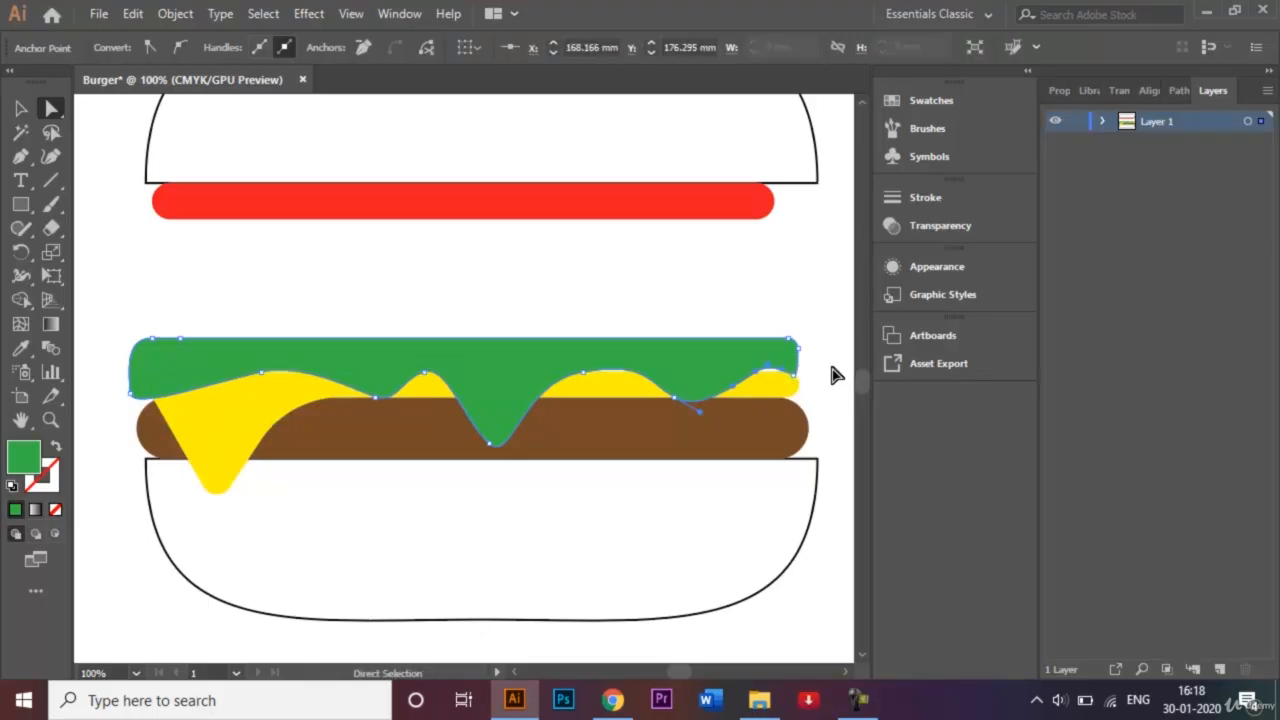
pyautogui.hotkey('ctrl', 'z')
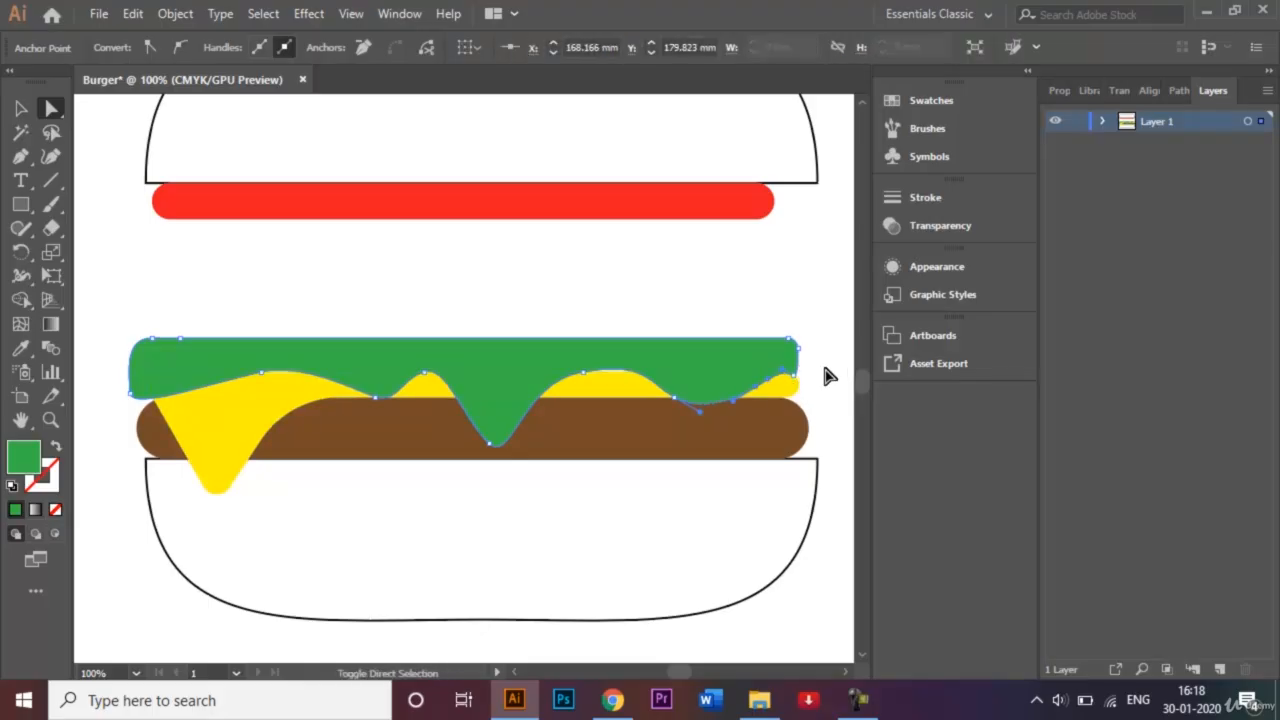
pyautogui.hotkey('ctrl', 'shift', 'z')
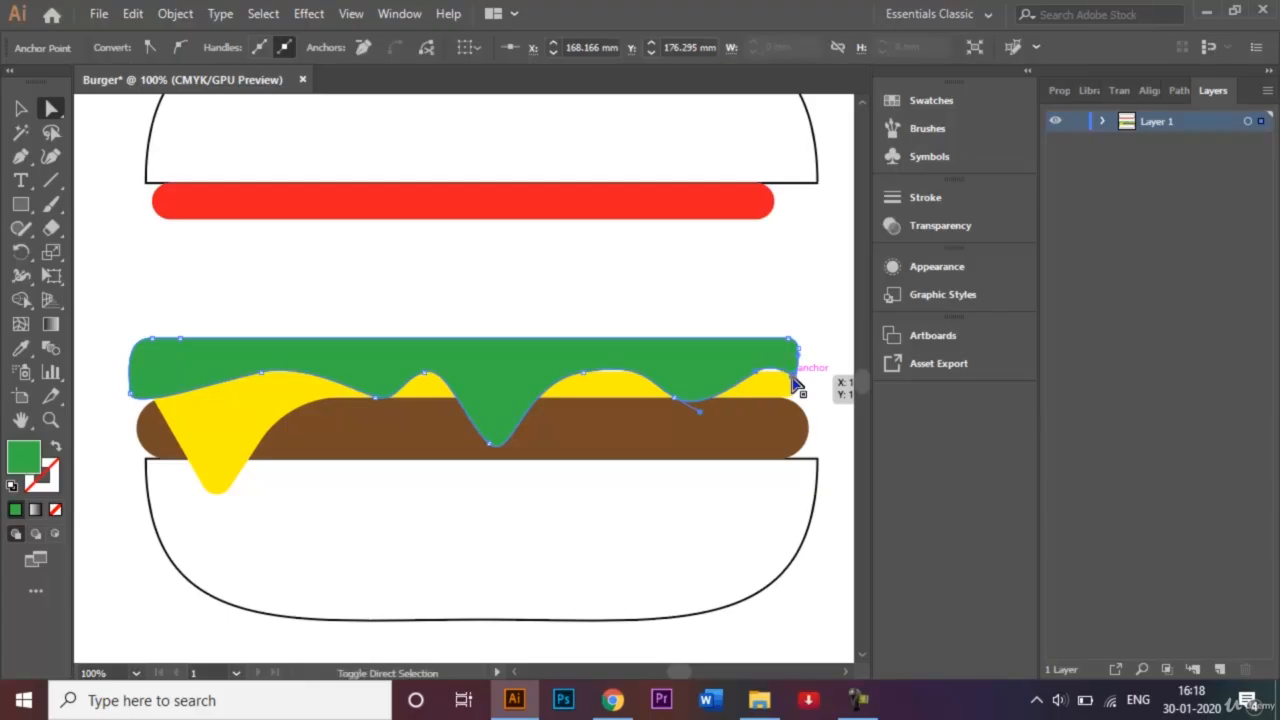
pyautogui.keyDown('shift'); pyautogui.click(793, 375); pyautogui.keyUp('shift')
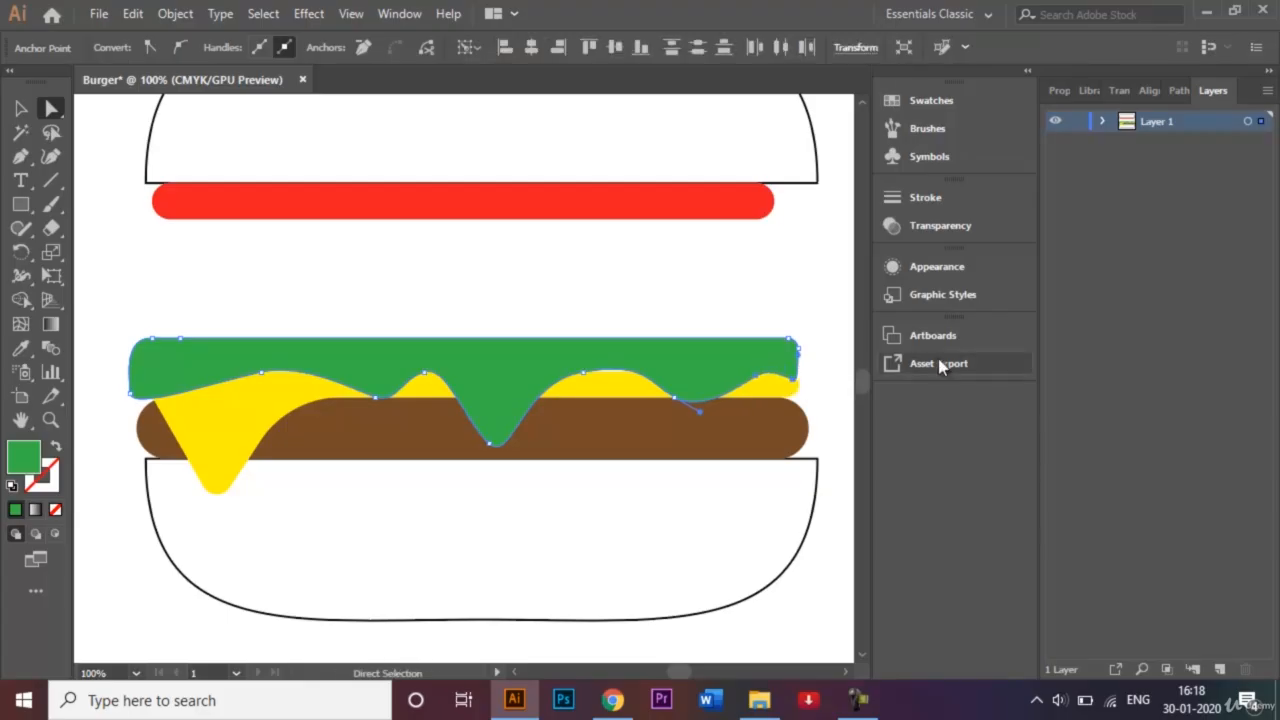
pyautogui.click(584, 373)
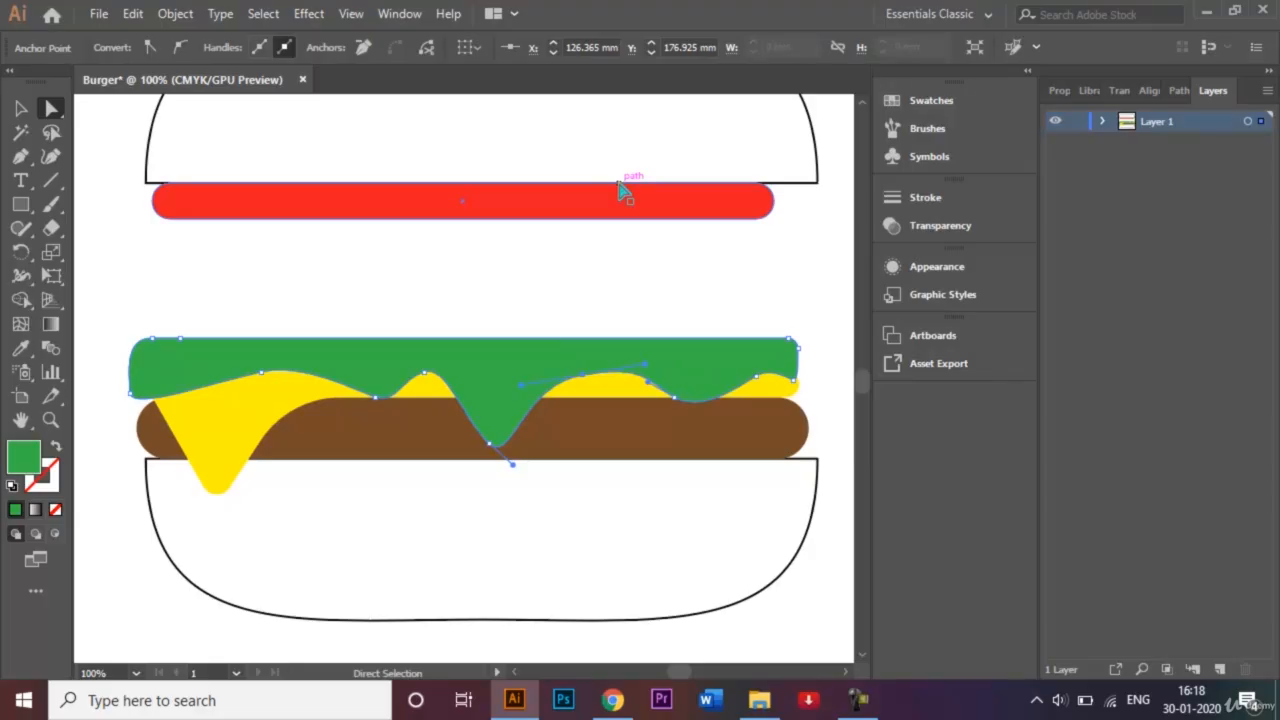
# Move the red layer onto the lettuce, stretch its right end to the lettuce's right end and make it thinner from the top.
pyautogui.click(21, 108)
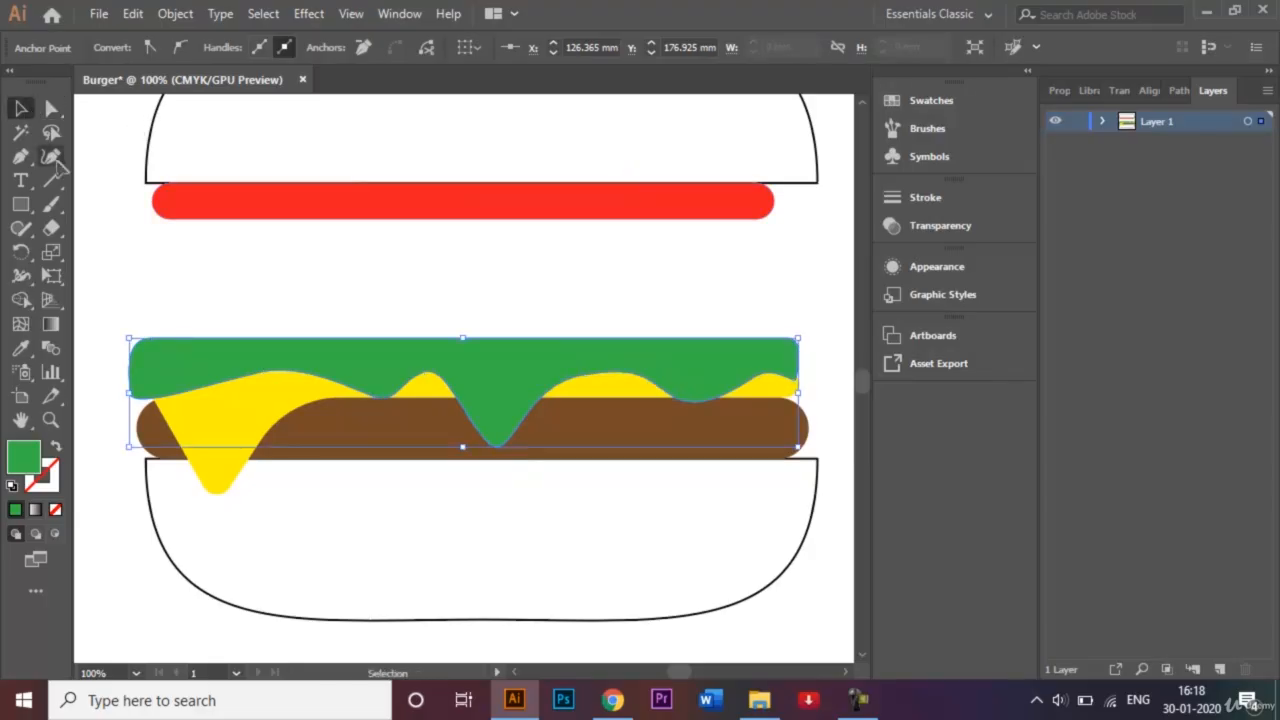
pyautogui.click(107, 258)
pyautogui.moveTo(430, 215); pyautogui.dragTo(426, 331)
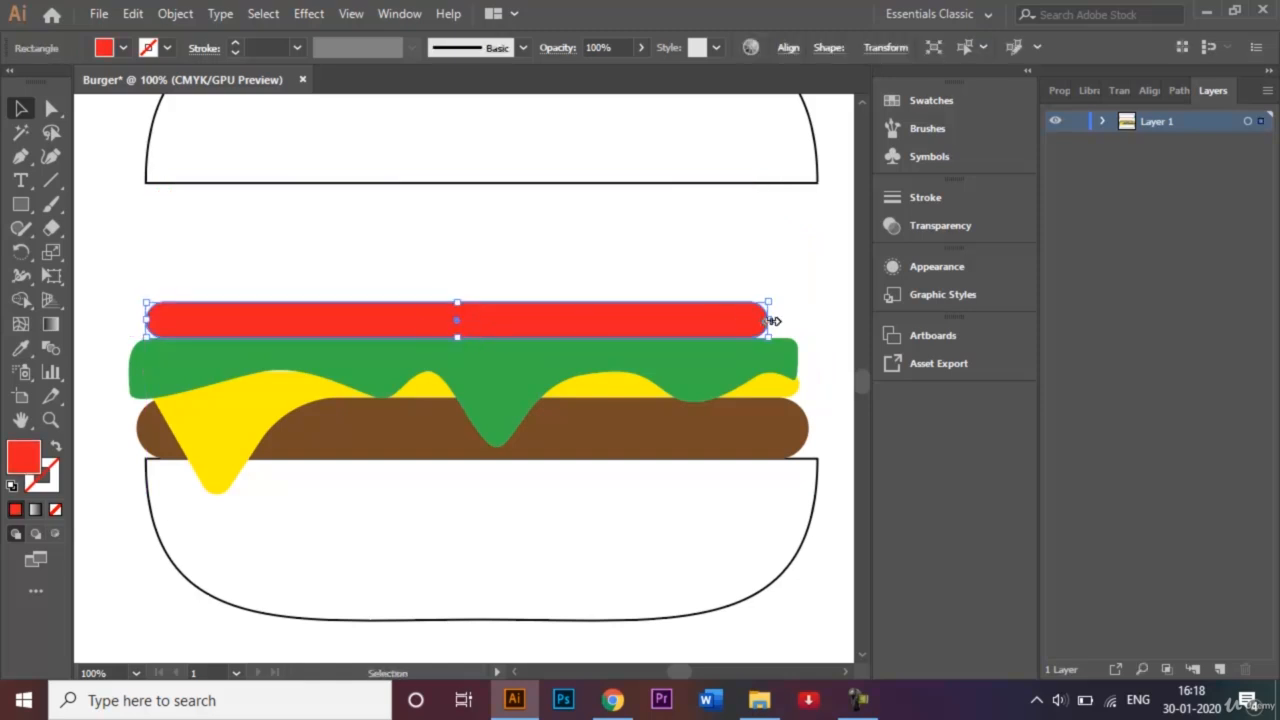
pyautogui.moveTo(773, 320); pyautogui.dragTo(800, 320)
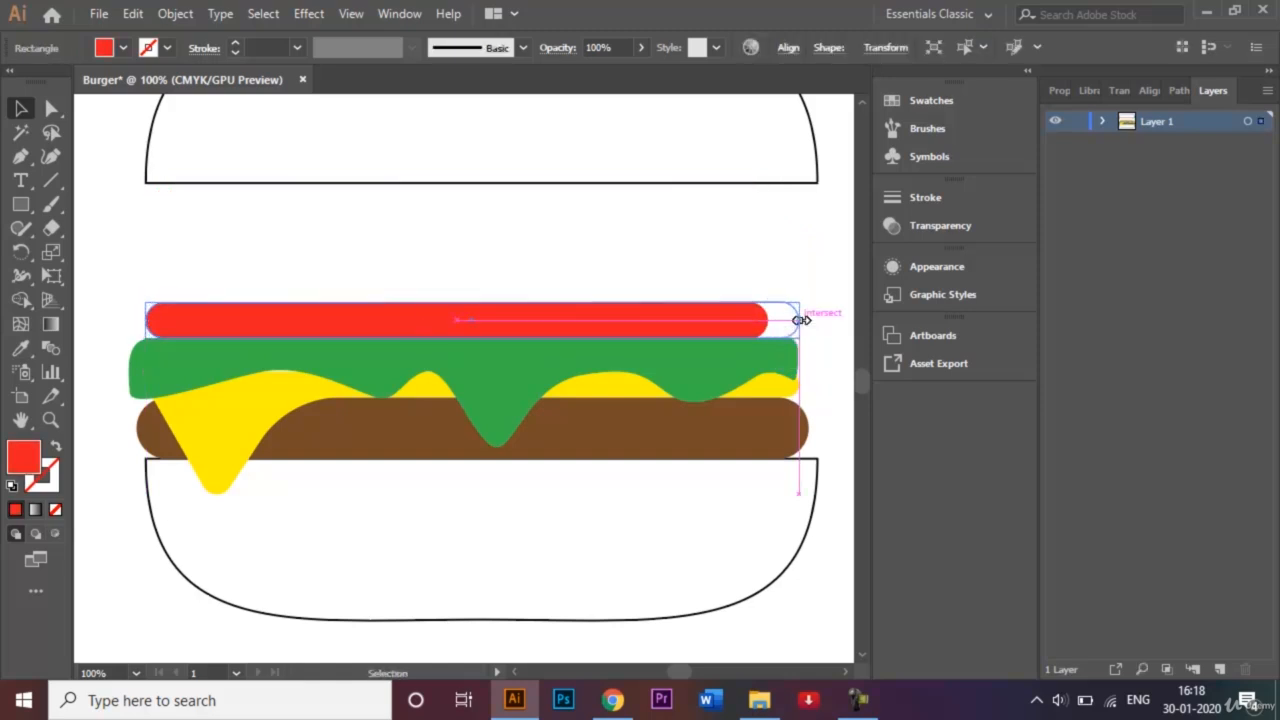
pyautogui.moveTo(471, 302); pyautogui.dragTo(476, 319)
# Move the outlined top bun down so that its flat base rests on the red layer.
pyautogui.click(505, 235)
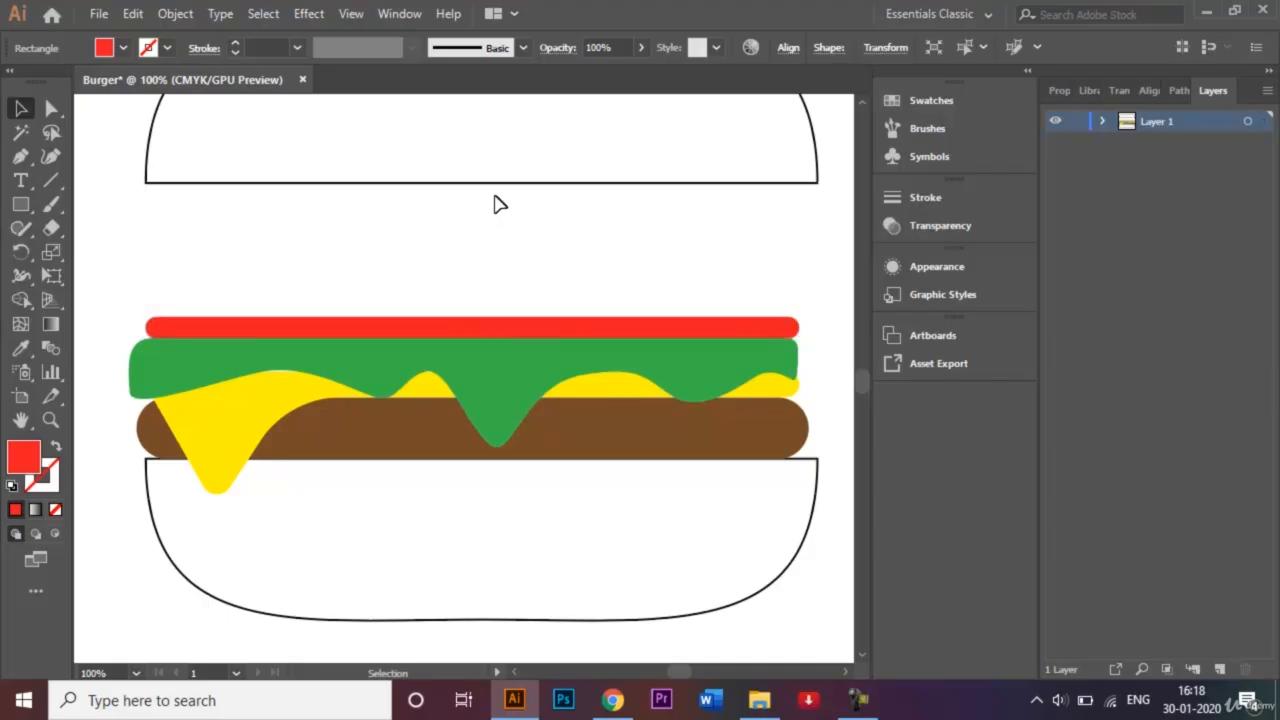
pyautogui.moveTo(493, 186); pyautogui.dragTo(485, 321)
pyautogui.click(706, 136)
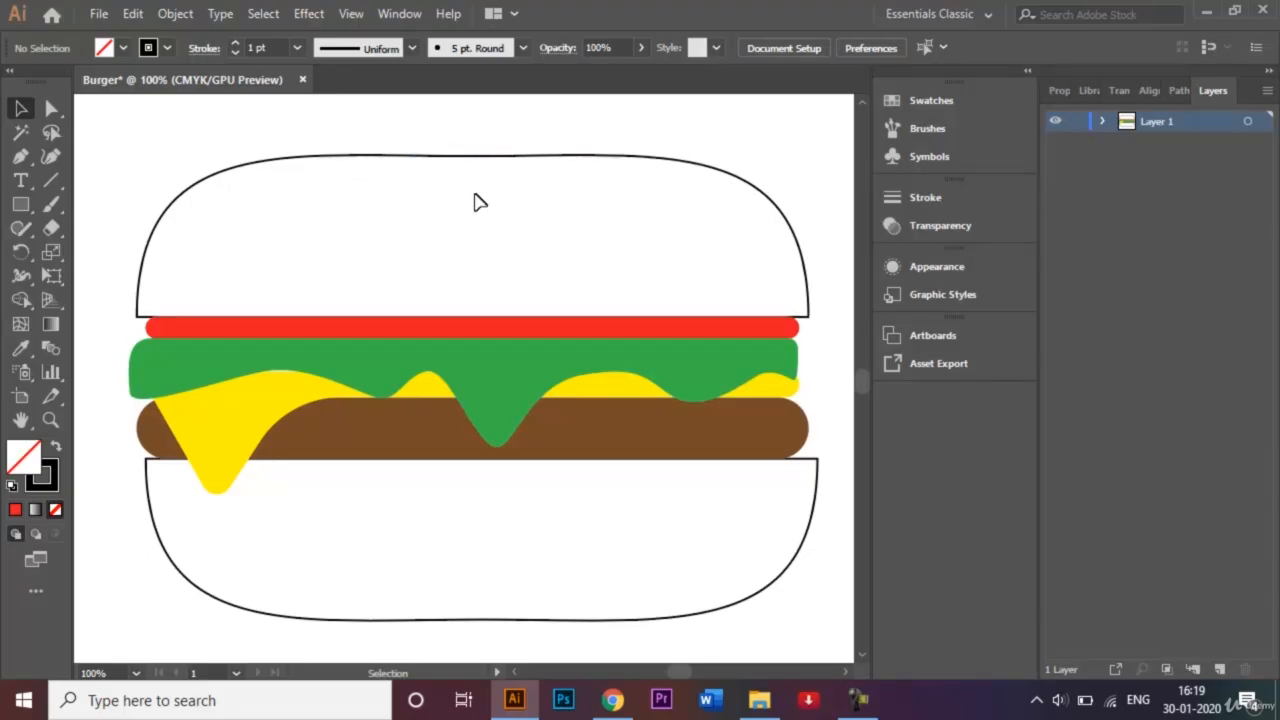
# Draw a small circle with a light tan fill and no stroke as a seed on the left part of the top bun.
pyautogui.click(21, 205)
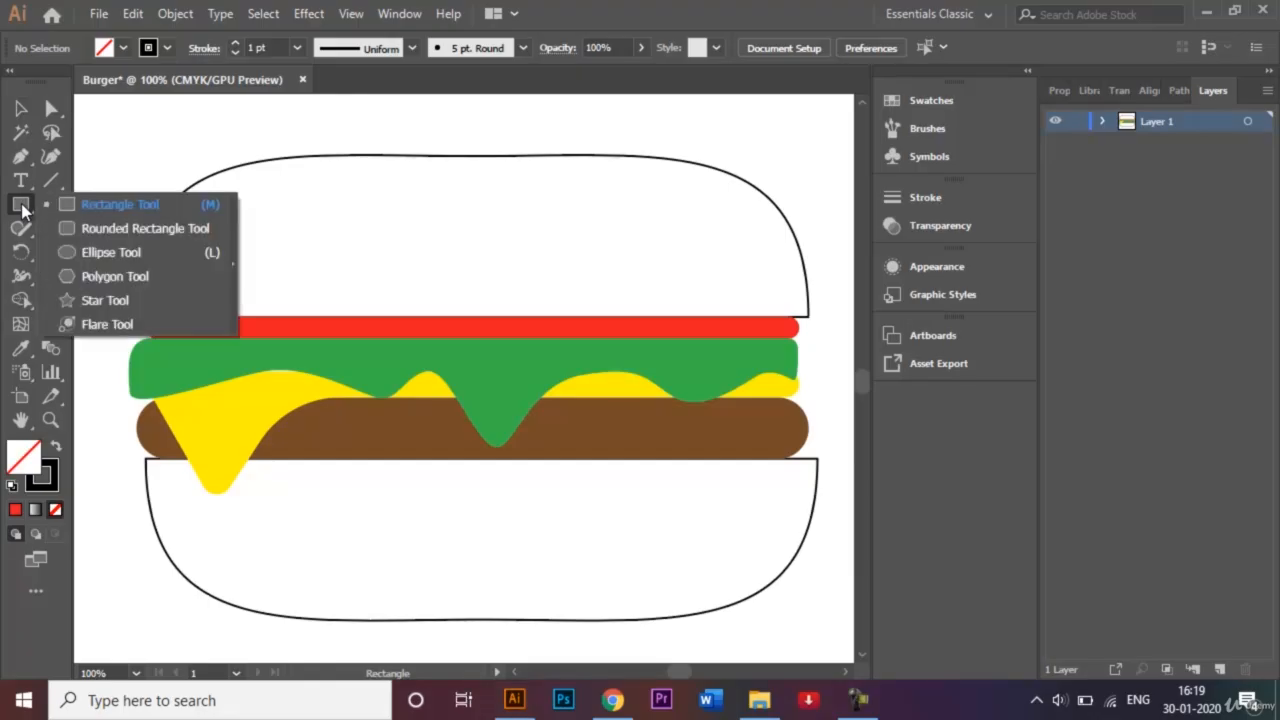
pyautogui.click(115, 262)
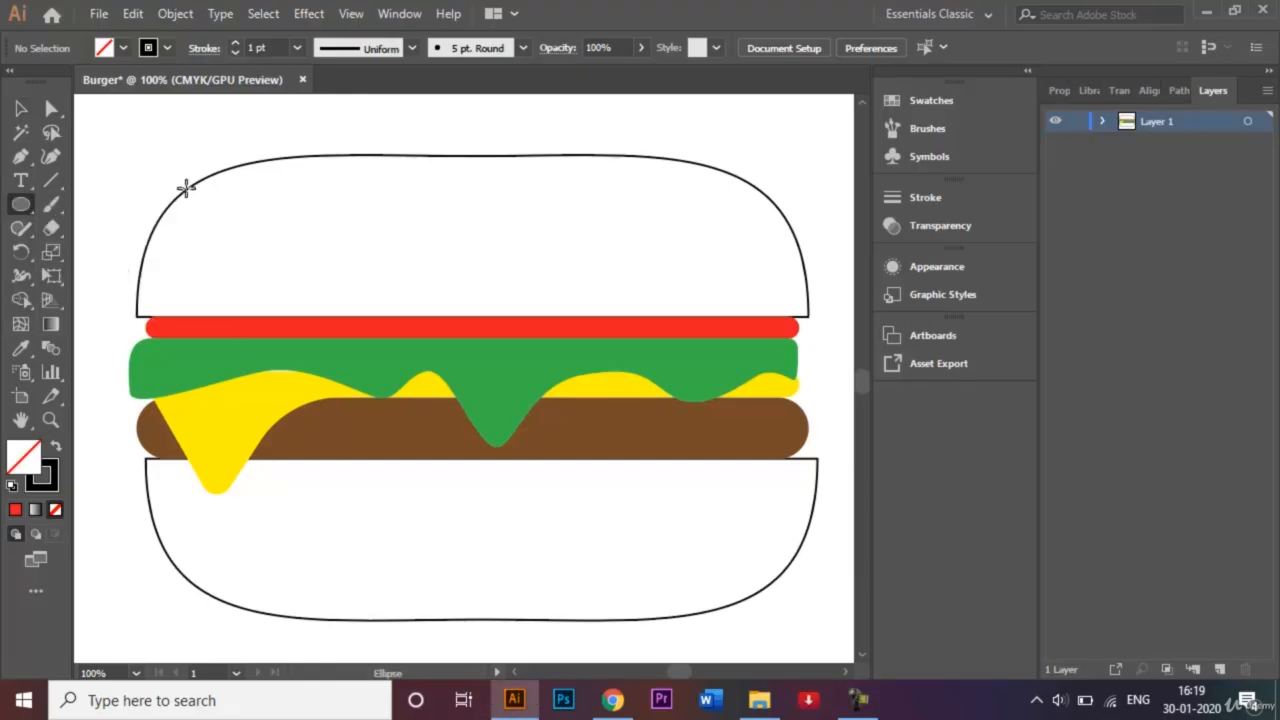
pyautogui.click(128, 54)
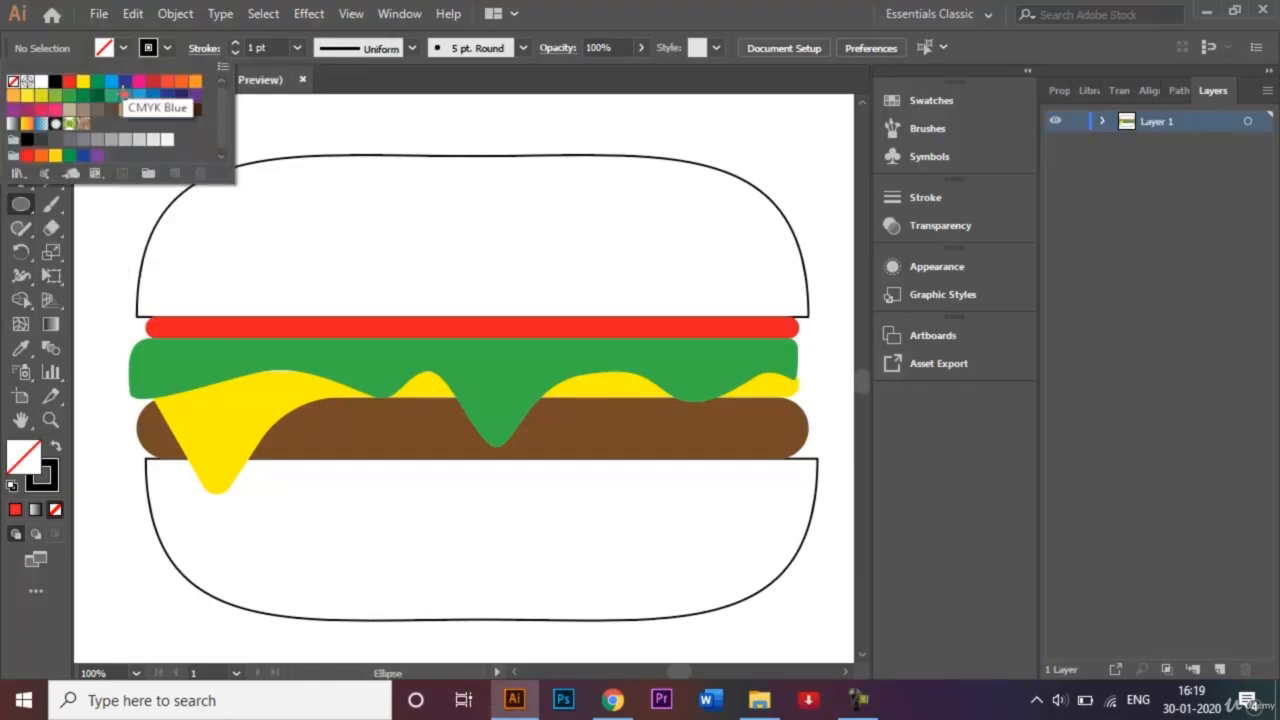
pyautogui.click(125, 110)
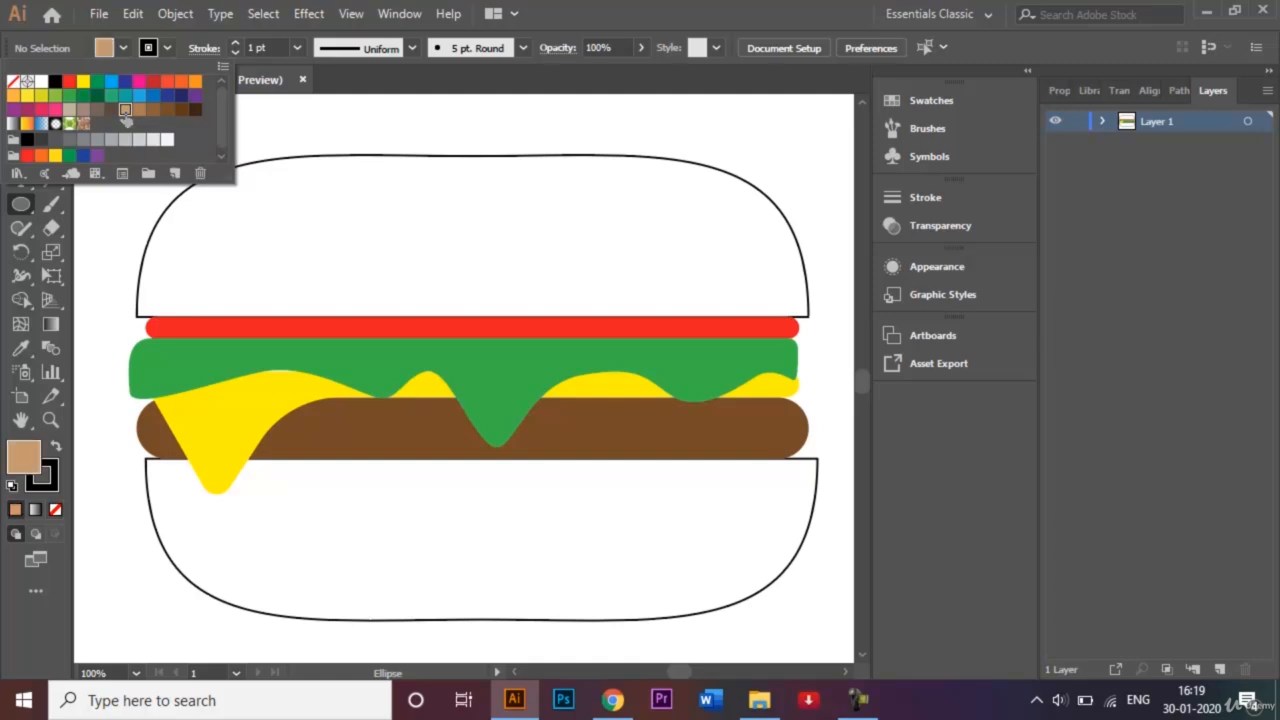
pyautogui.click(170, 46)
pyautogui.click(14, 82)
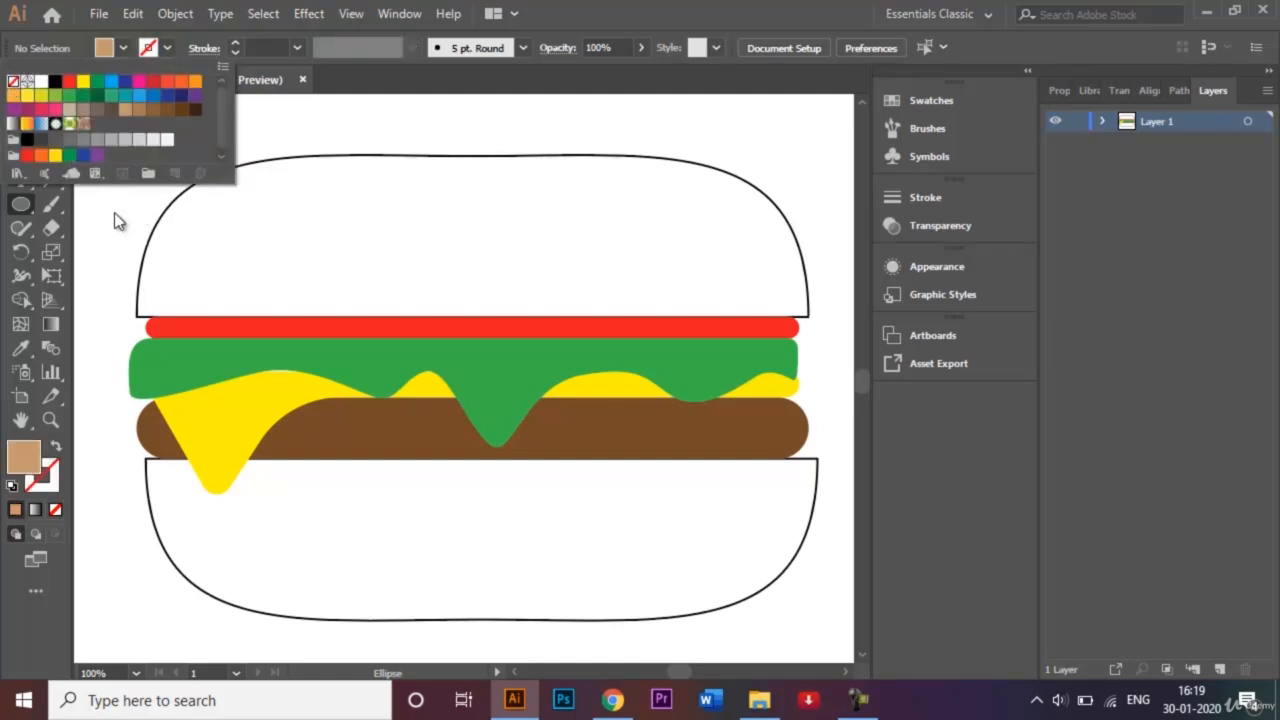
pyautogui.moveTo(237, 228); pyautogui.dragTo(267, 257)
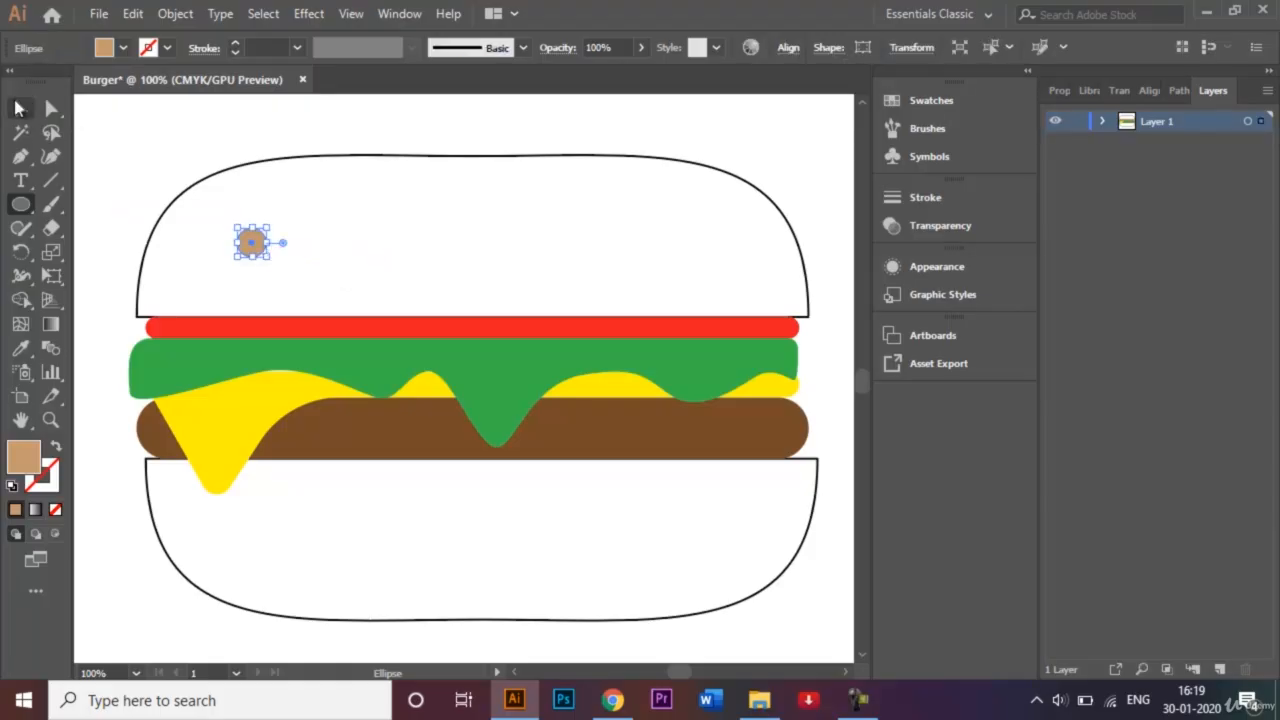
pyautogui.click(18, 108)
pyautogui.click(126, 134)
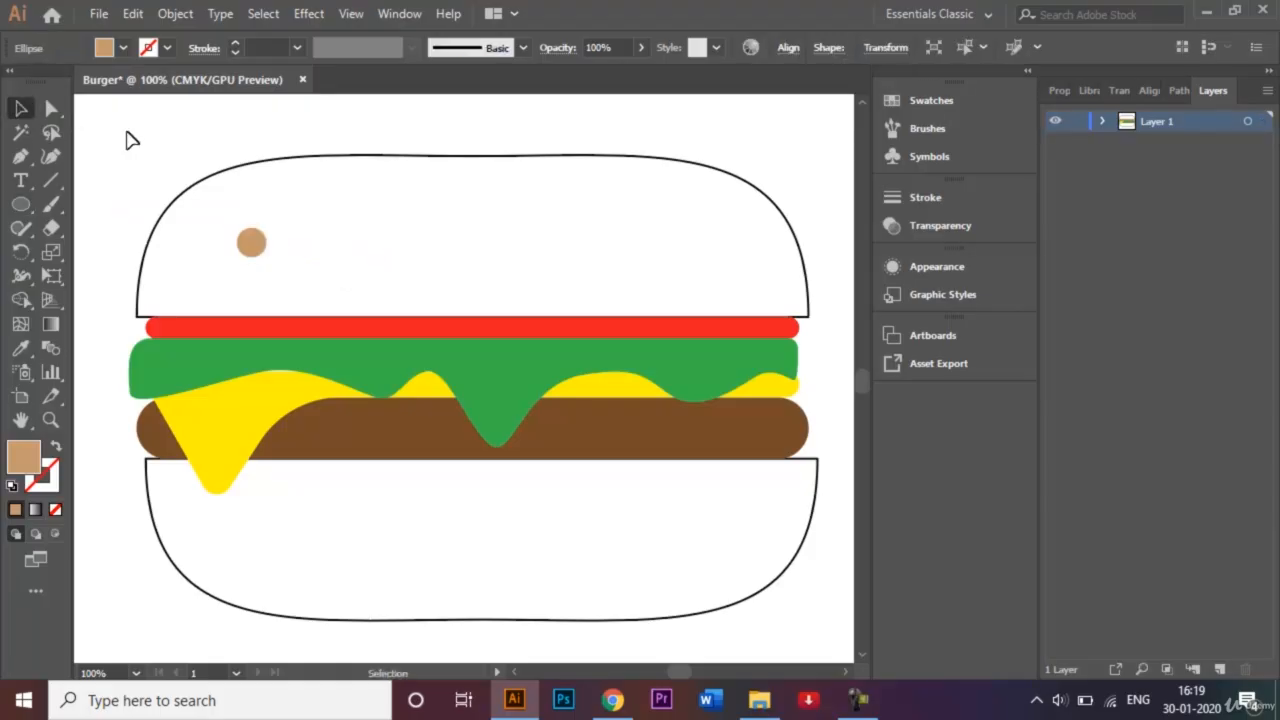
# Duplicate the tan seed eight times and scatter the copies across the top bun.
pyautogui.click(256, 252)
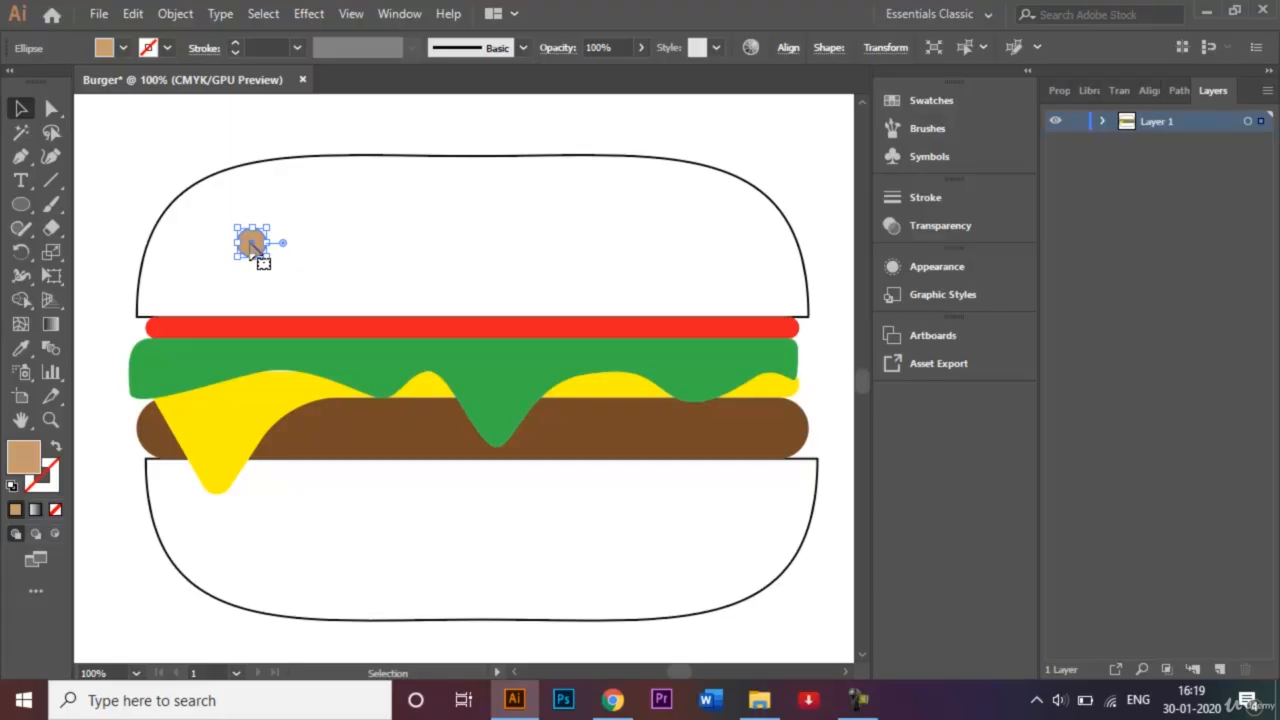
pyautogui.moveTo(258, 252); pyautogui.dragTo(534, 281)
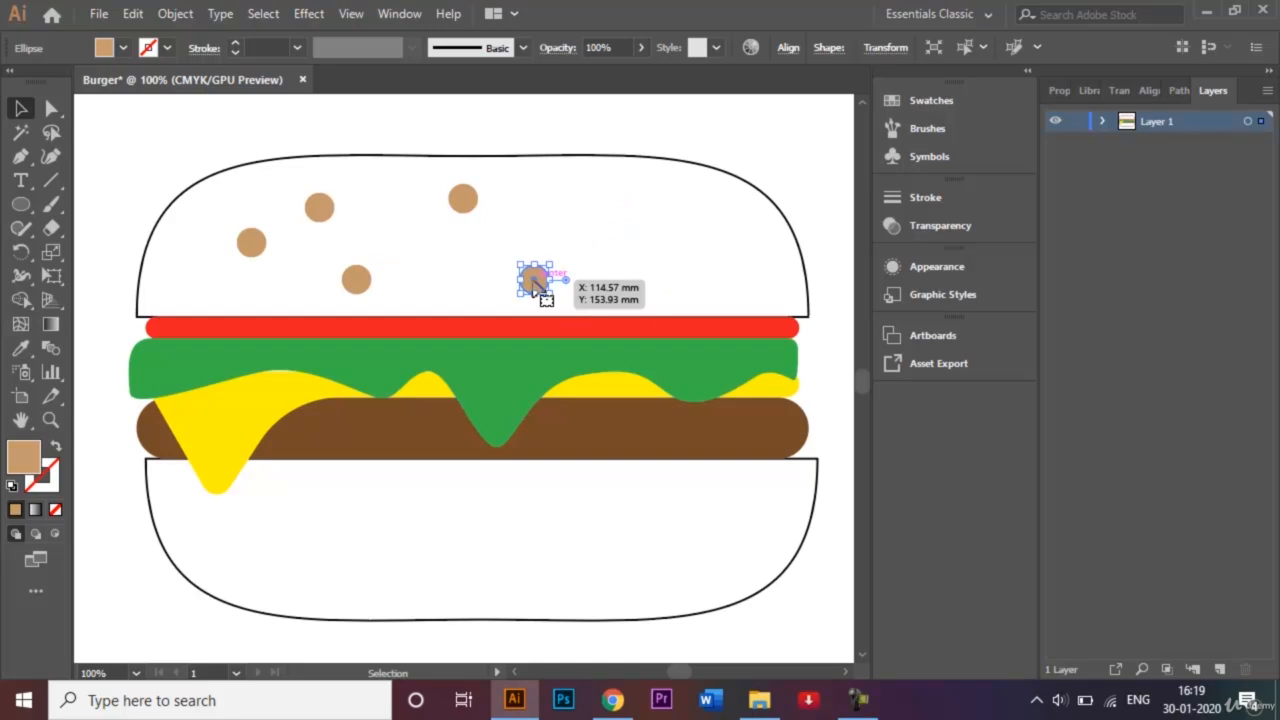
pyautogui.hotkey('ctrl', 'c')
pyautogui.moveTo(534, 282); pyautogui.dragTo(165, 293)
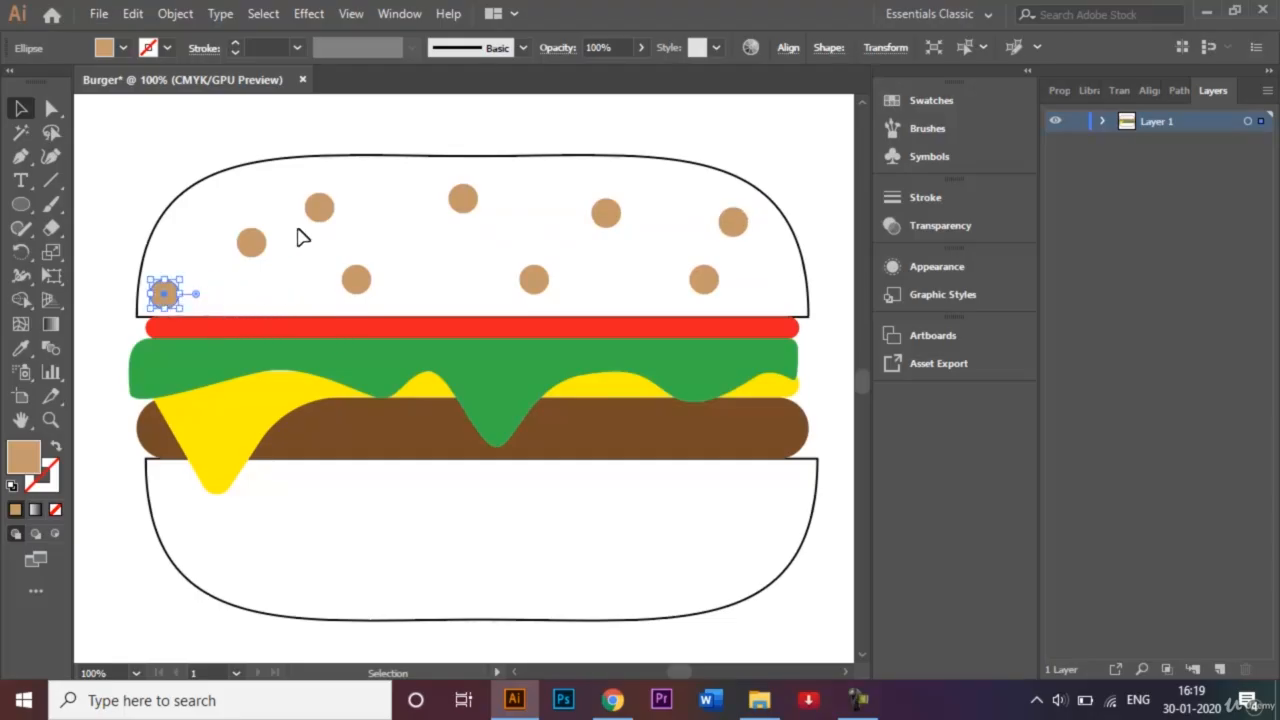
pyautogui.click(191, 157)
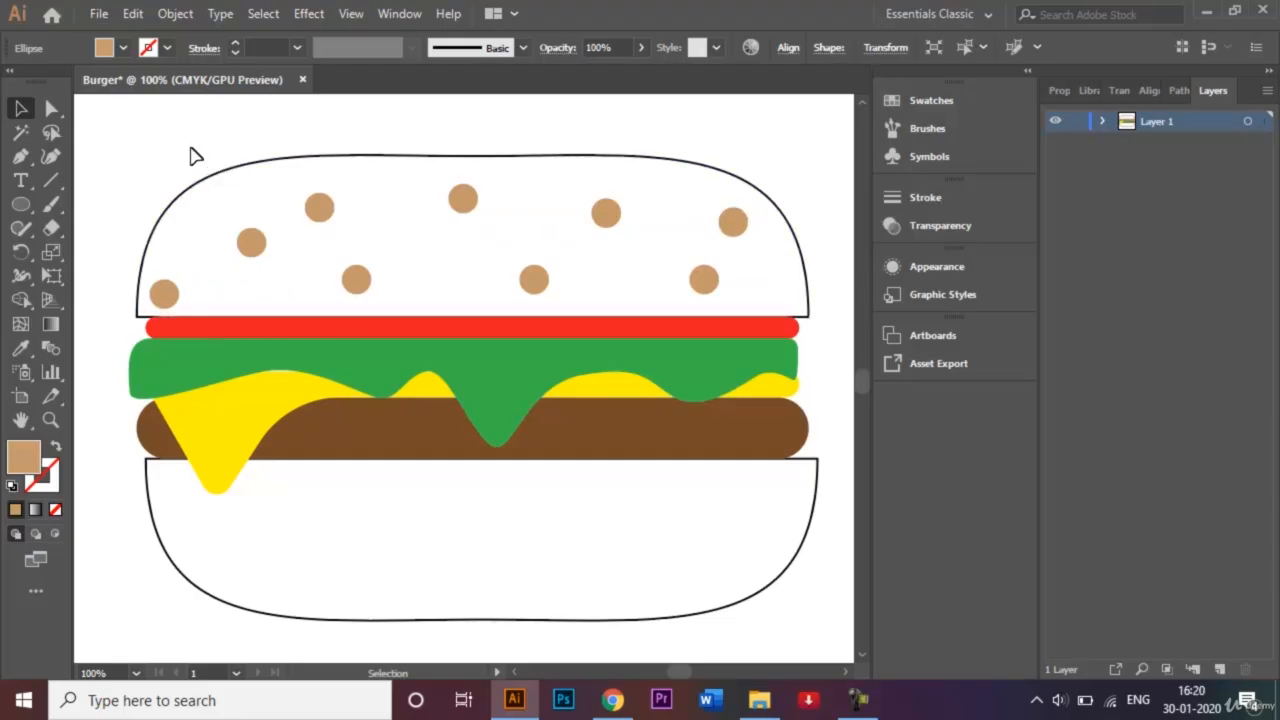
# Fill both the top and bottom bun with the brown colour 996d58.
pyautogui.click(249, 174)
pyautogui.keyDown('shift'); pyautogui.click(297, 617); pyautogui.keyUp('shift')
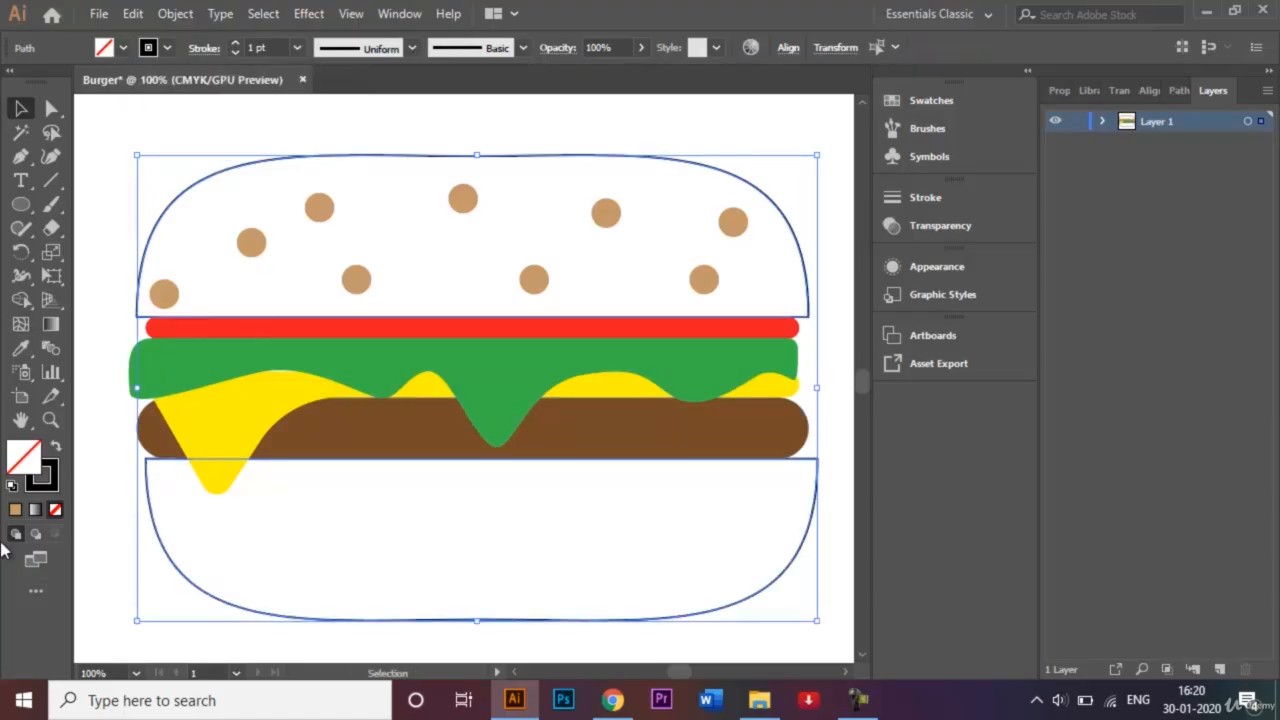
pyautogui.doubleClick(22, 460)
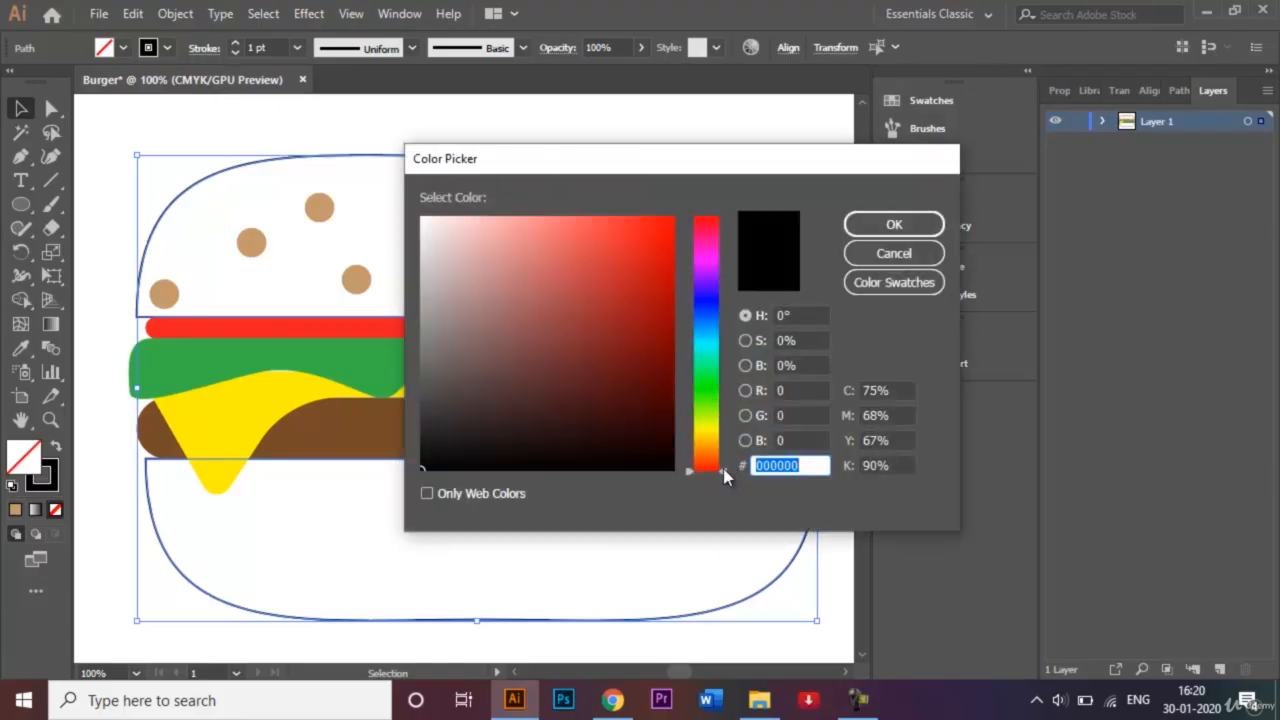
pyautogui.moveTo(725, 477); pyautogui.dragTo(725, 460)
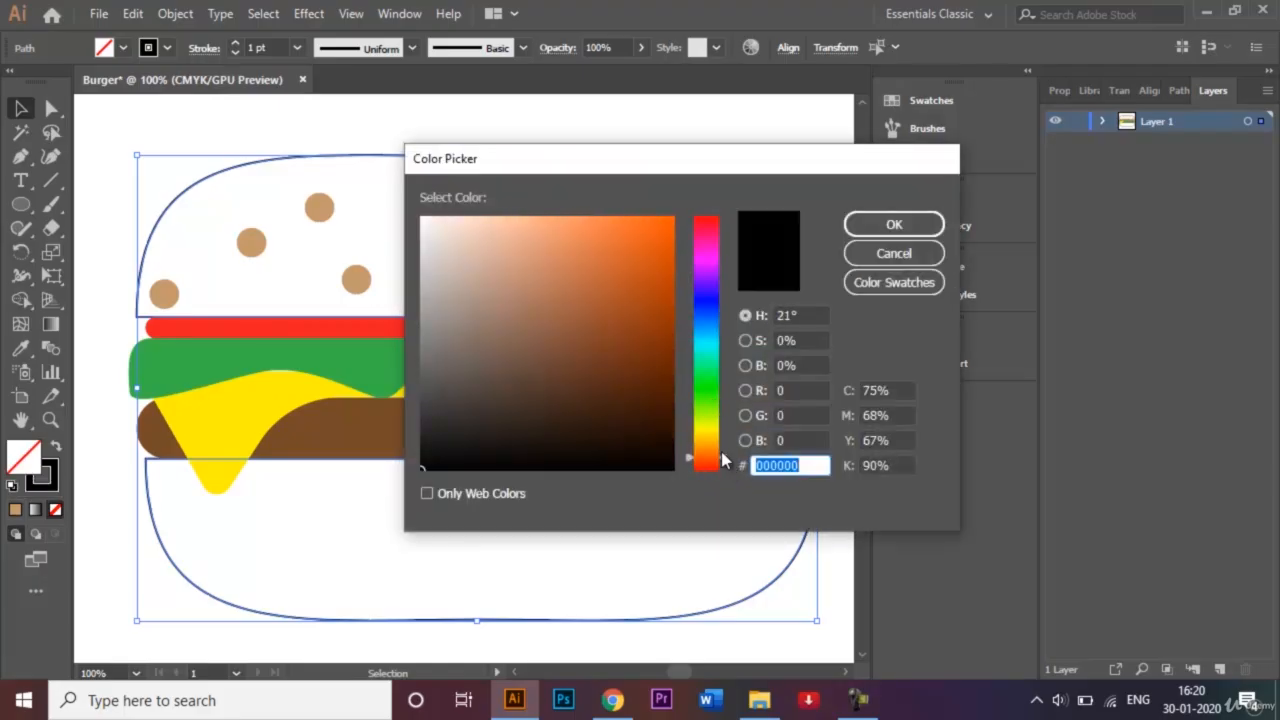
pyautogui.moveTo(424, 466)
pyautogui.mouseDown()
pyautogui.moveTo(506, 234)
pyautogui.moveTo(527, 227)
pyautogui.moveTo(492, 228)
pyautogui.moveTo(494, 217)
pyautogui.moveTo(501, 244)
pyautogui.moveTo(485, 279)
pyautogui.moveTo(471, 277)
pyautogui.moveTo(526, 294)
pyautogui.moveTo(529, 318)
pyautogui.mouseUp()
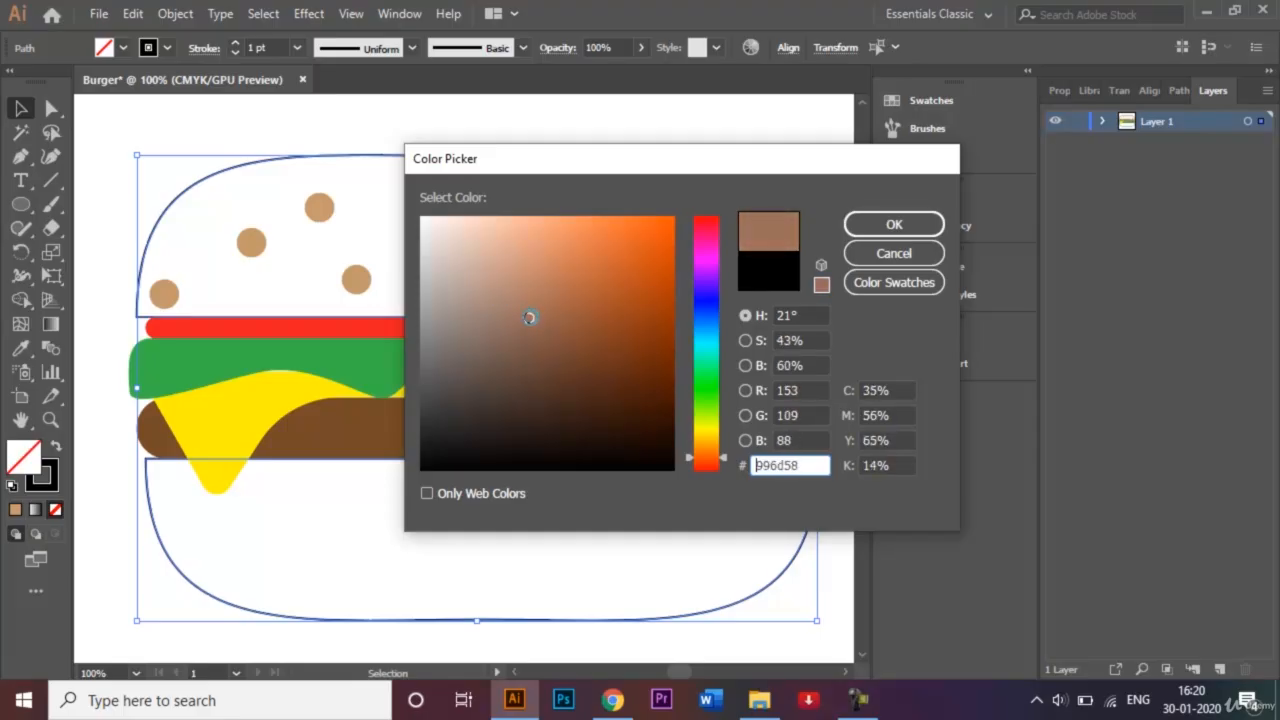
pyautogui.click(903, 225)
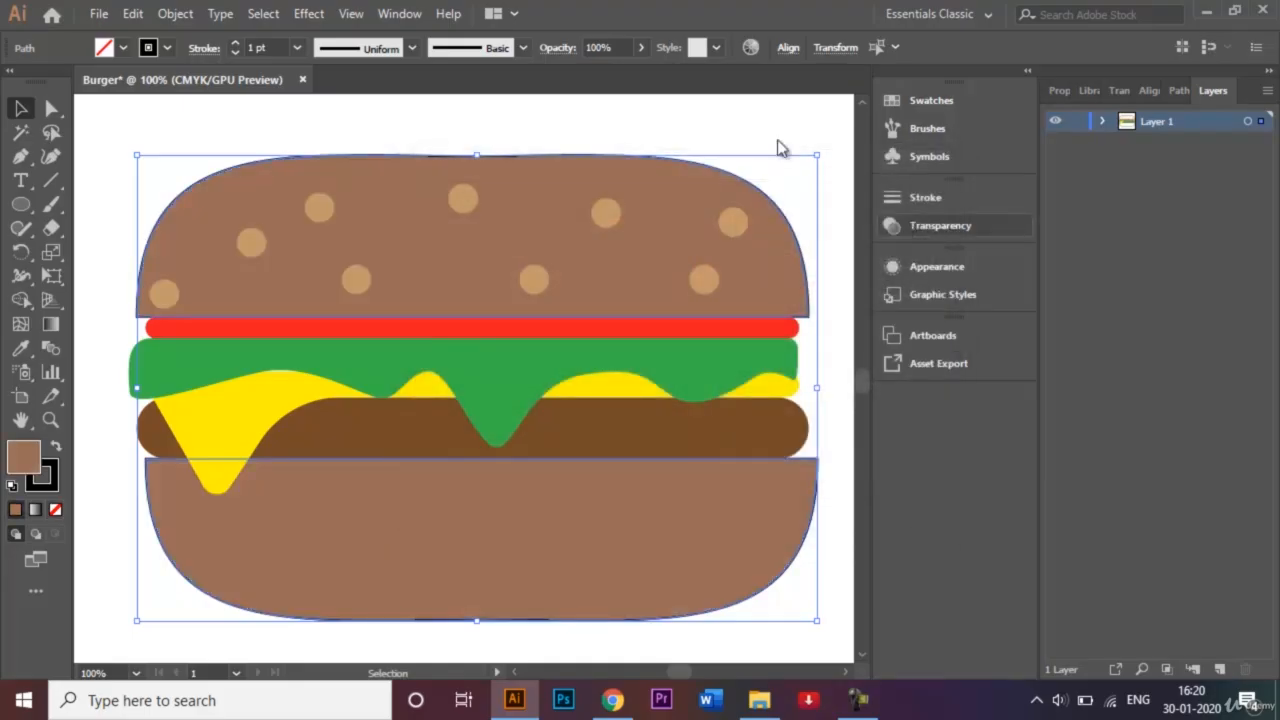
pyautogui.click(723, 127)
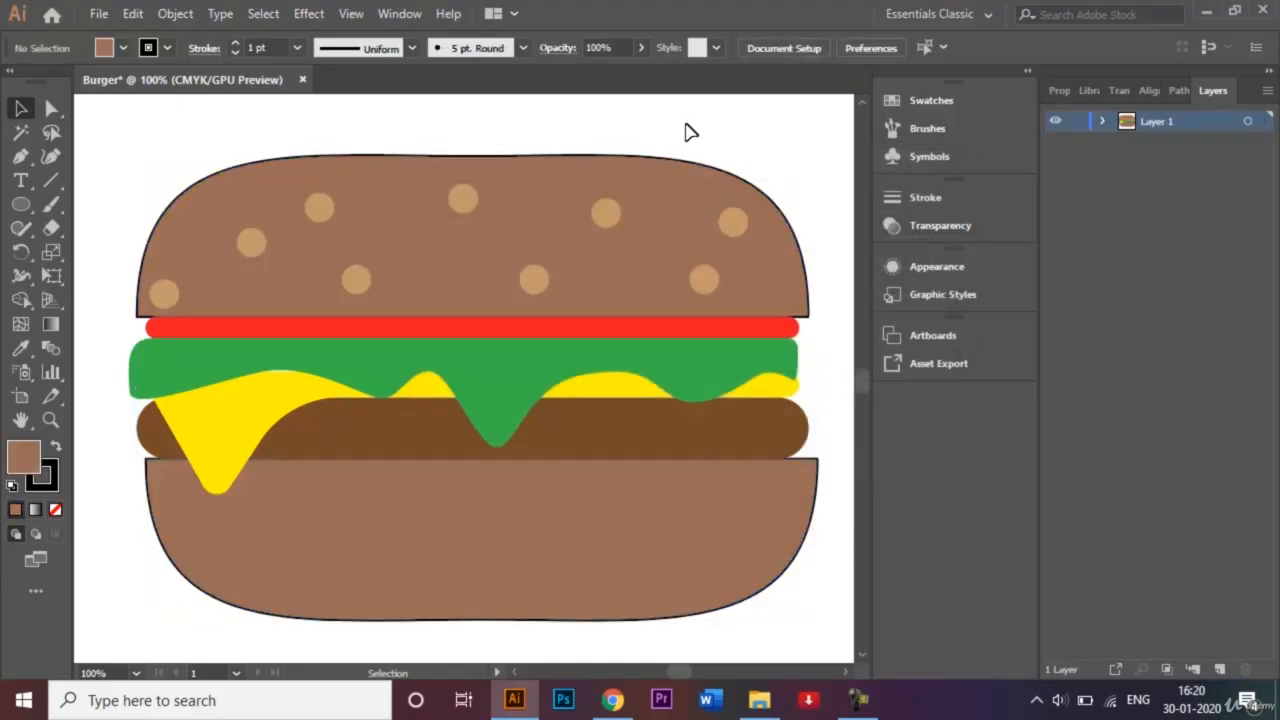
# Recolor all nine seeds on the top bun with the lighter tan fill edc196.
pyautogui.click(463, 199)
pyautogui.keyDown('shift'); pyautogui.click(320, 207); pyautogui.keyUp('shift')
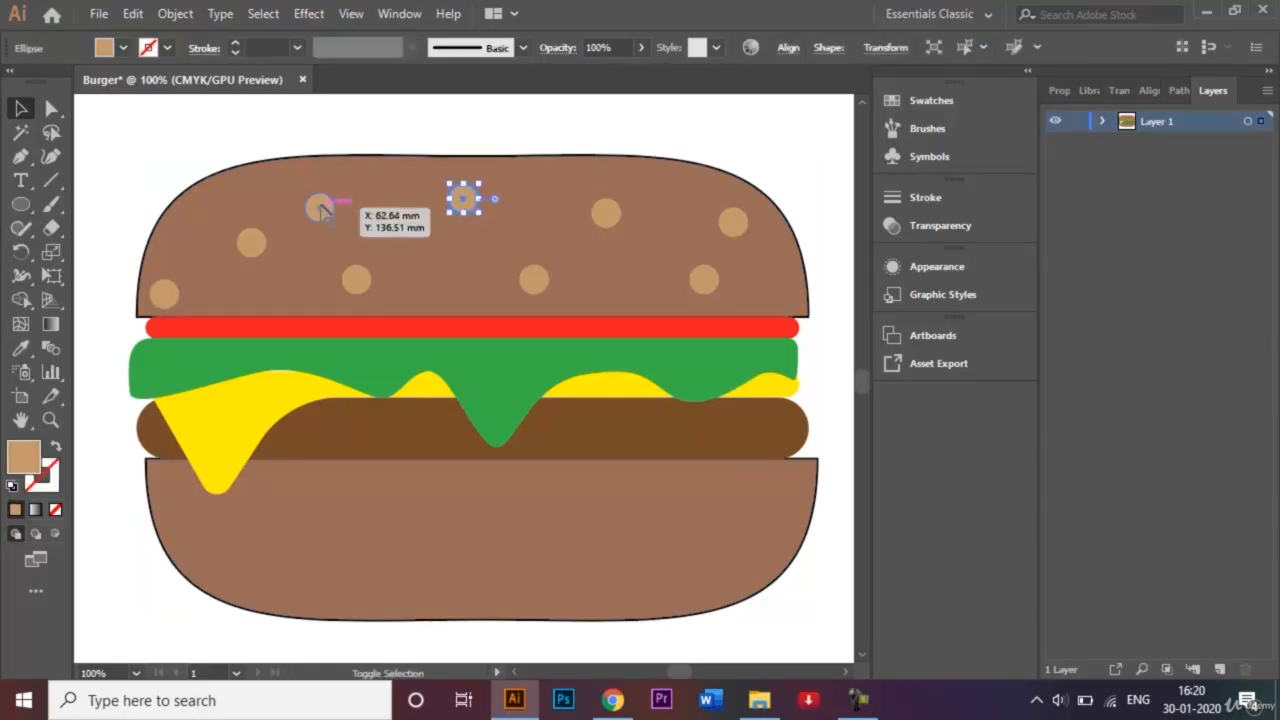
pyautogui.keyDown('shift'); pyautogui.click(251, 240); pyautogui.keyUp('shift')
pyautogui.keyDown('shift'); pyautogui.click(164, 292); pyautogui.keyUp('shift')
pyautogui.keyDown('shift'); pyautogui.click(357, 279); pyautogui.keyUp('shift')
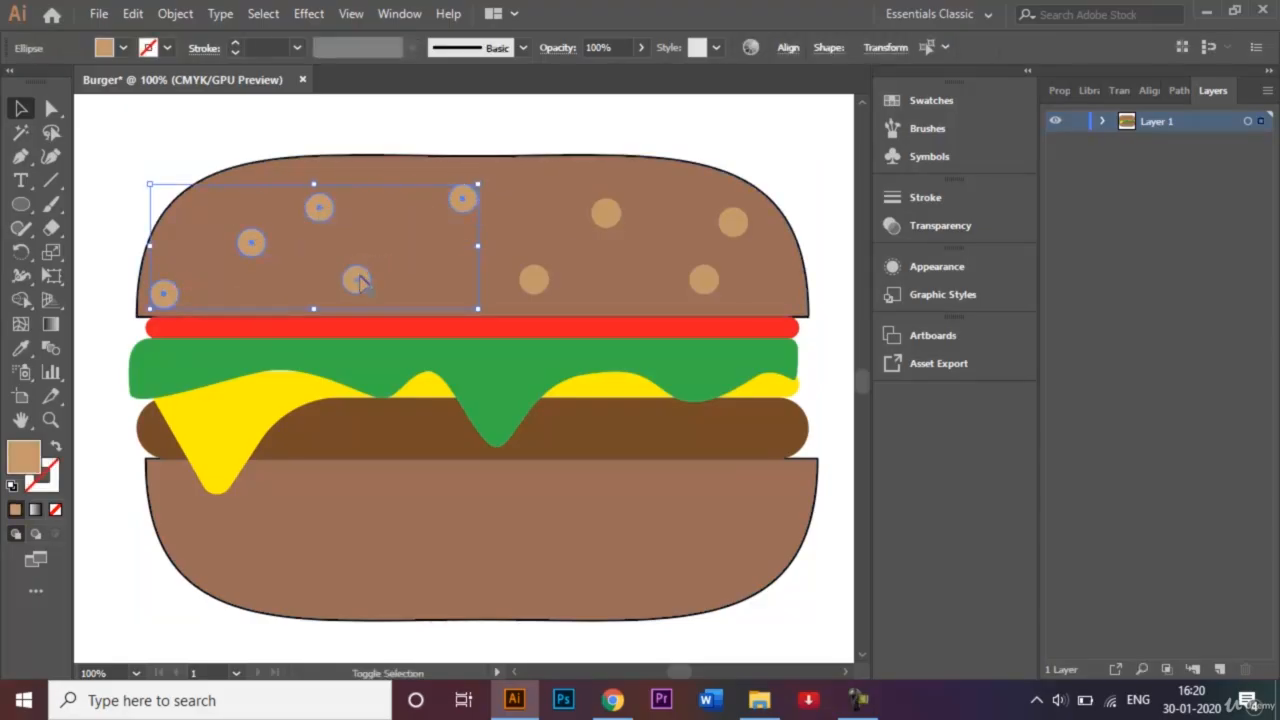
pyautogui.keyDown('shift'); pyautogui.click(534, 280); pyautogui.keyUp('shift')
pyautogui.keyDown('shift'); pyautogui.click(606, 213); pyautogui.keyUp('shift')
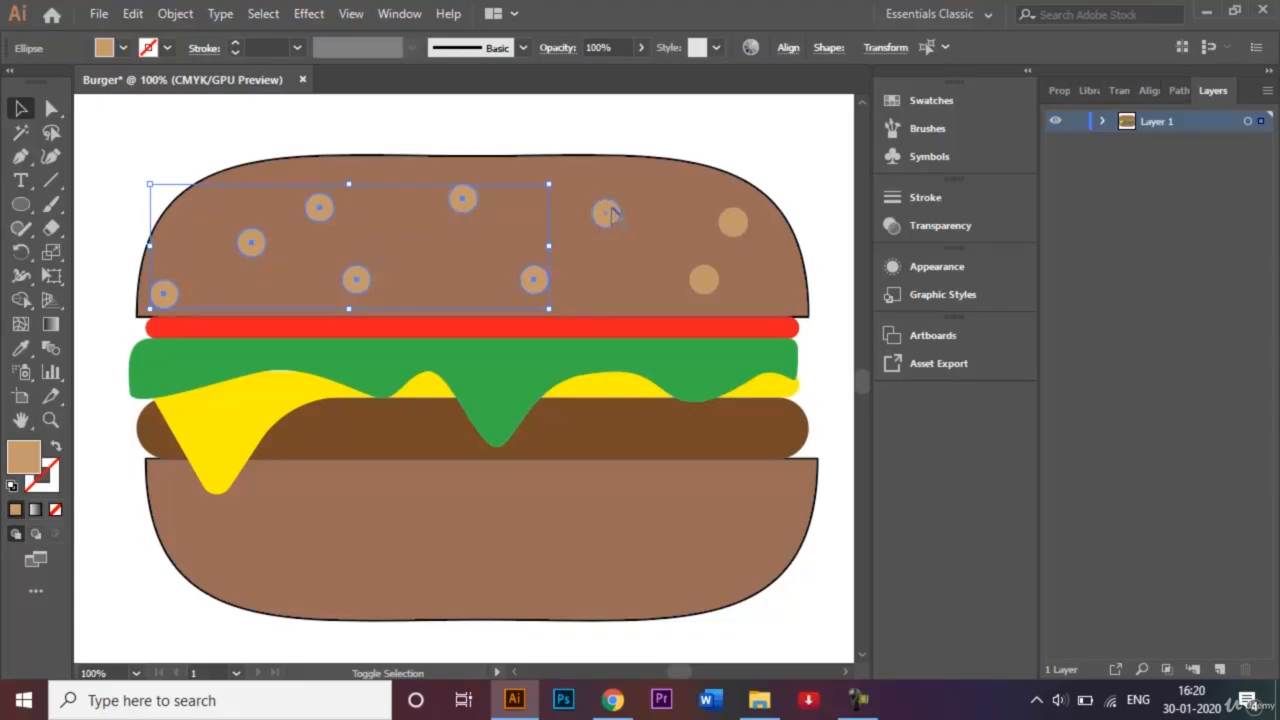
pyautogui.keyDown('shift'); pyautogui.click(704, 279); pyautogui.keyUp('shift')
pyautogui.keyDown('shift'); pyautogui.click(733, 222); pyautogui.keyUp('shift')
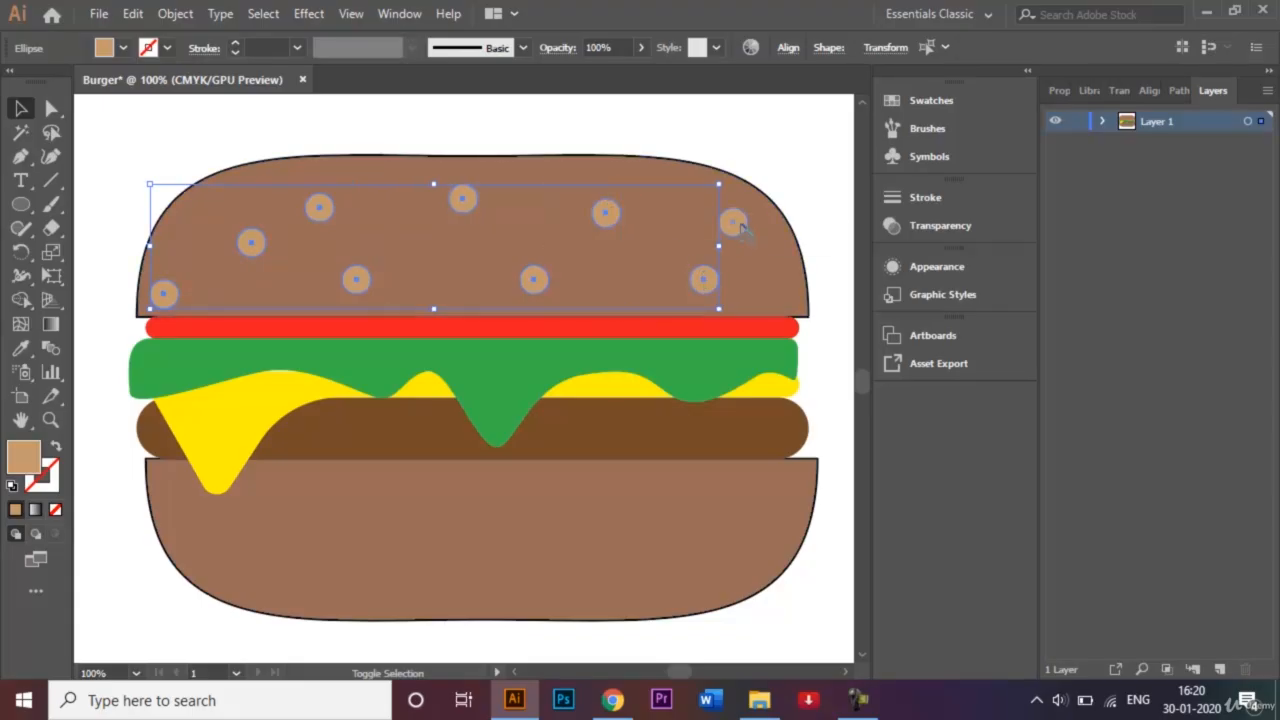
pyautogui.doubleClick(27, 466)
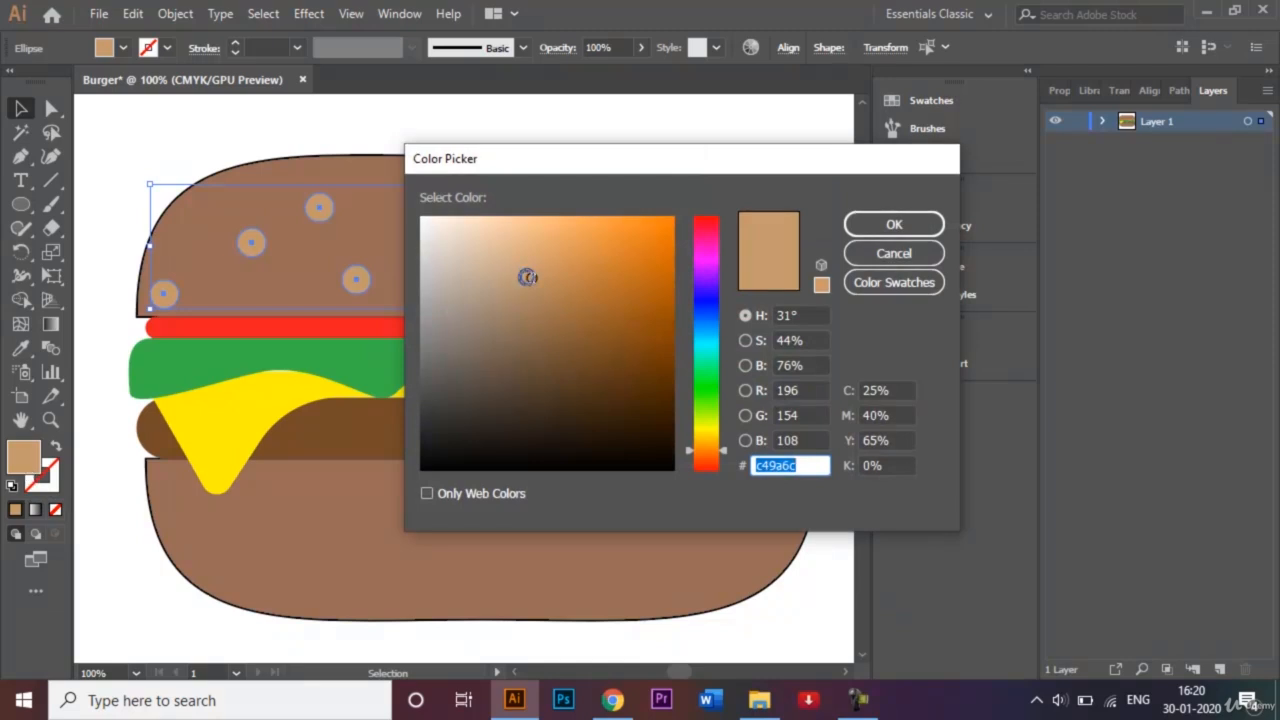
pyautogui.moveTo(526, 277)
pyautogui.mouseDown()
pyautogui.moveTo(494, 245)
pyautogui.moveTo(515, 233)
pyautogui.mouseUp()
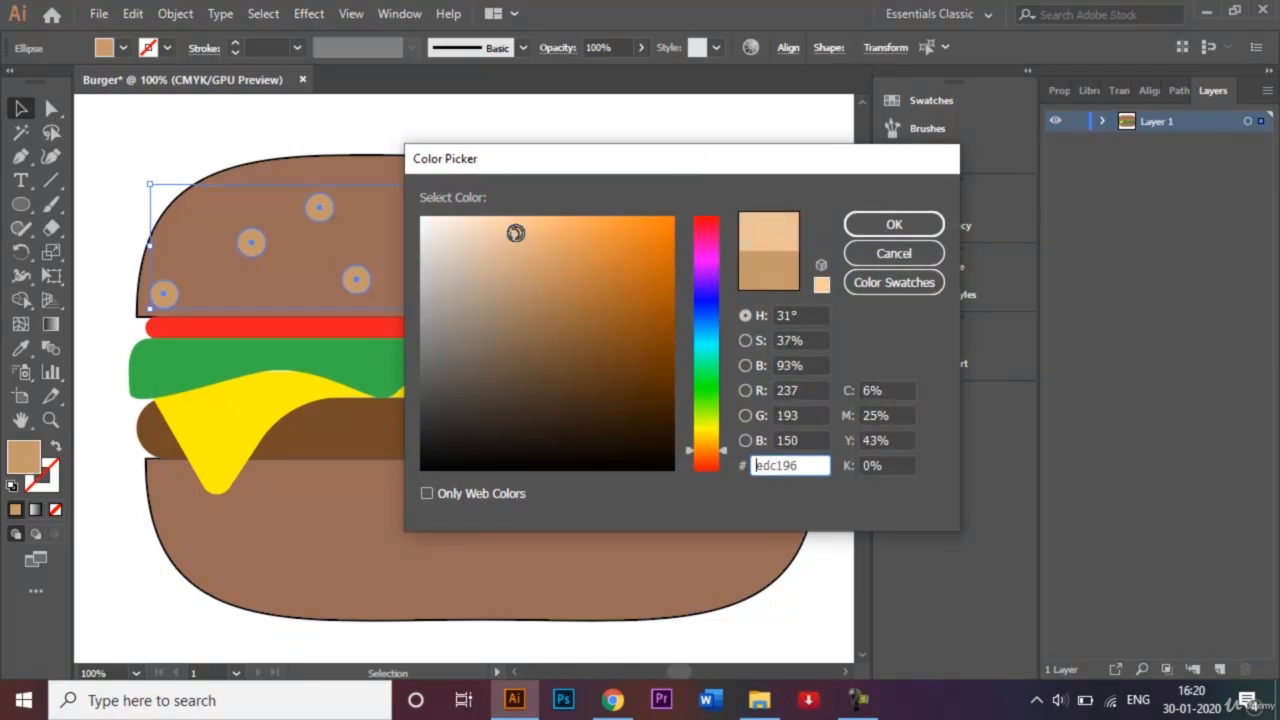
pyautogui.click(916, 231)
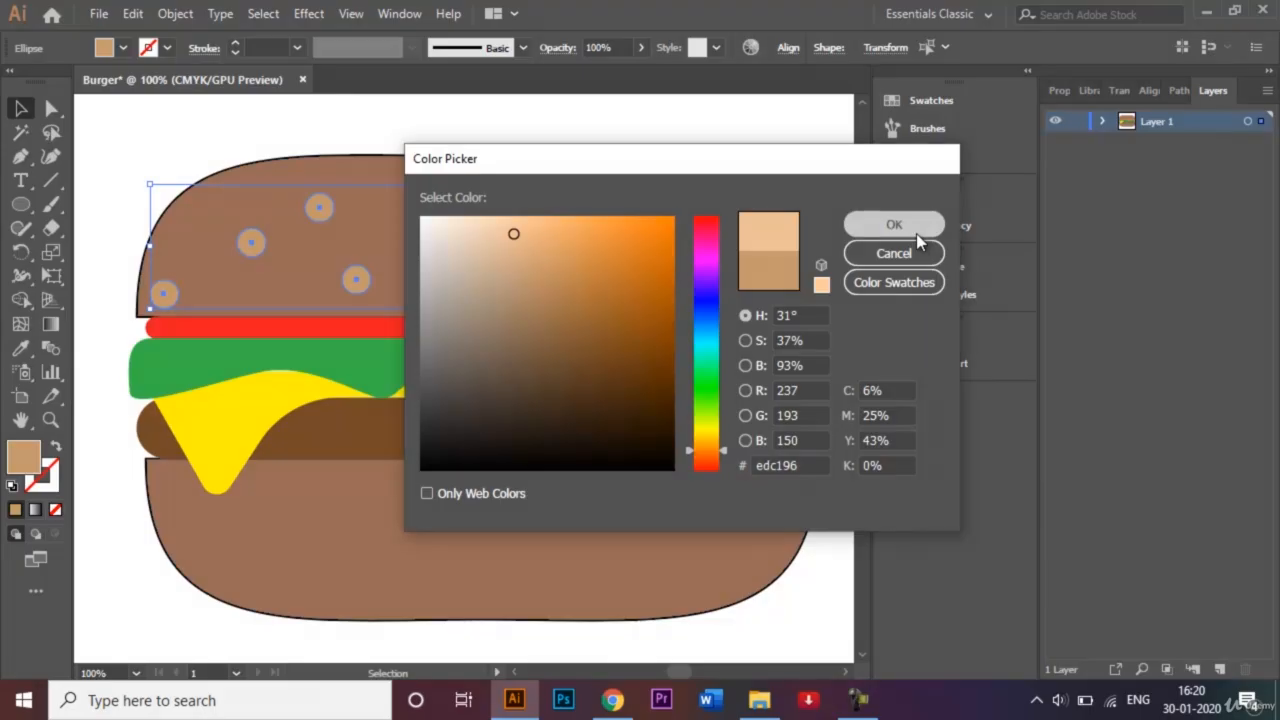
pyautogui.click(686, 129)
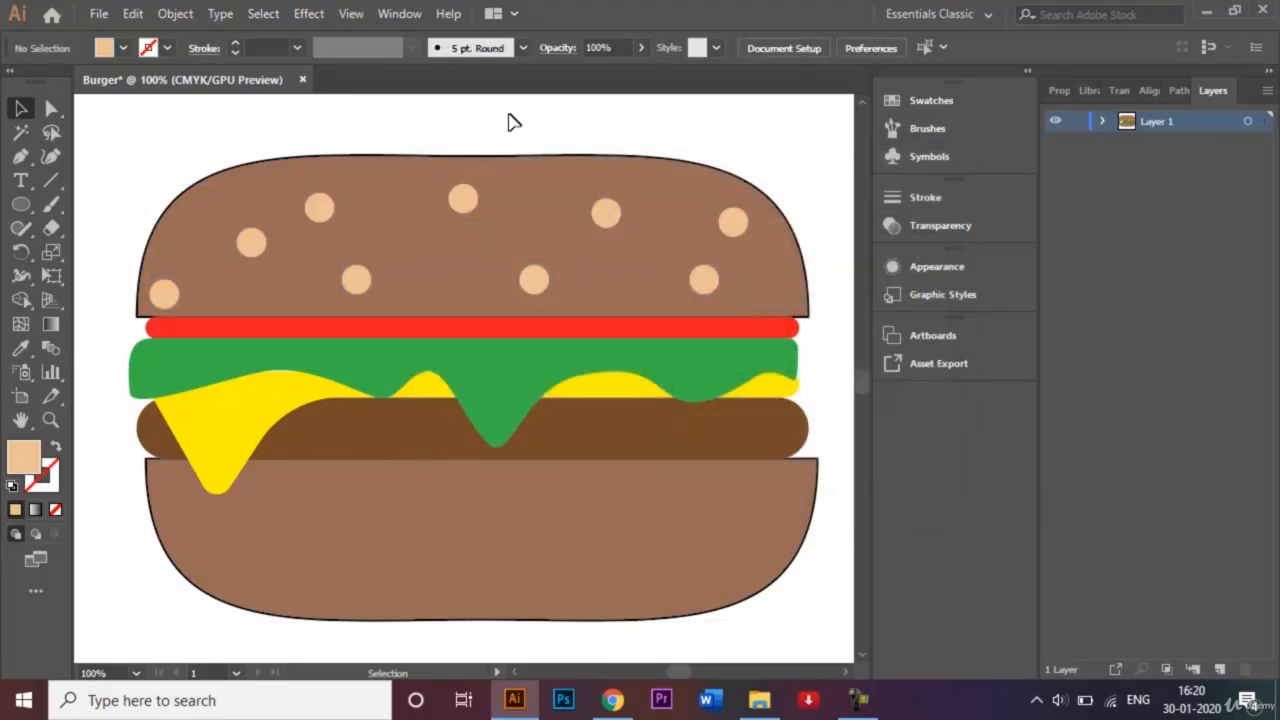
# Remove the black stroke from both the top and bottom bun.
pyautogui.click(550, 151)
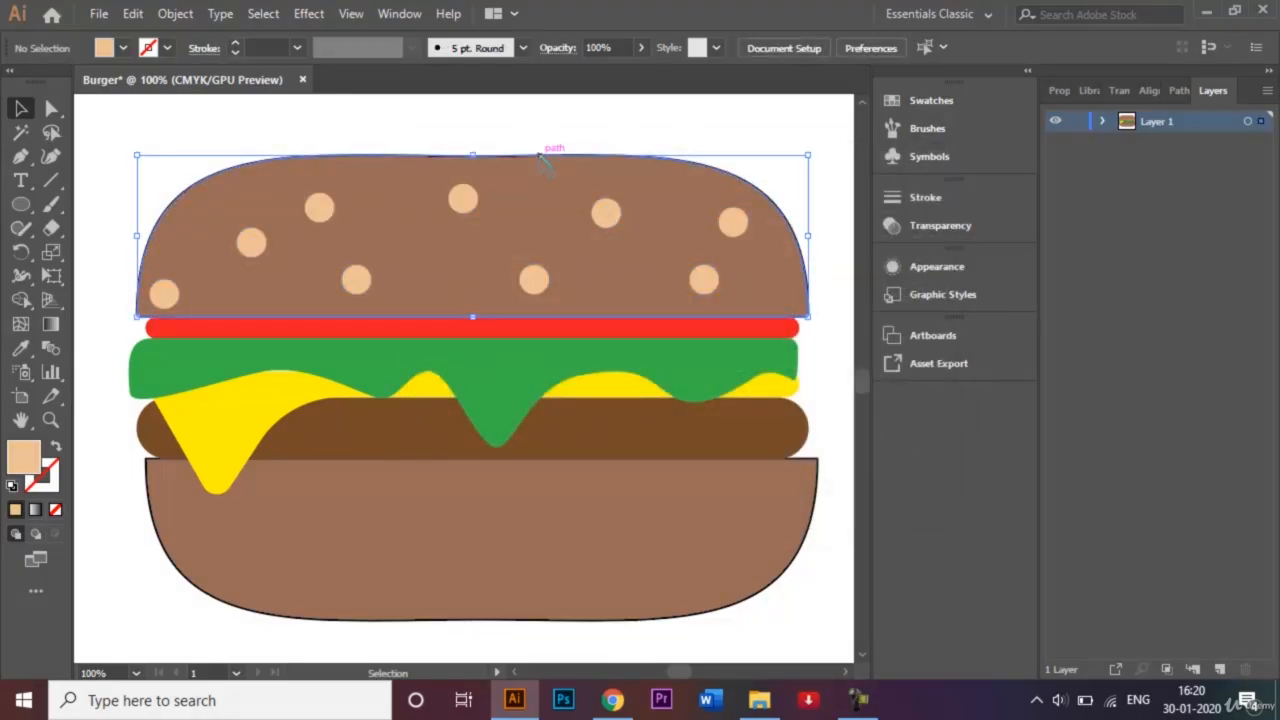
pyautogui.keyDown('shift'); pyautogui.click(500, 624); pyautogui.keyUp('shift')
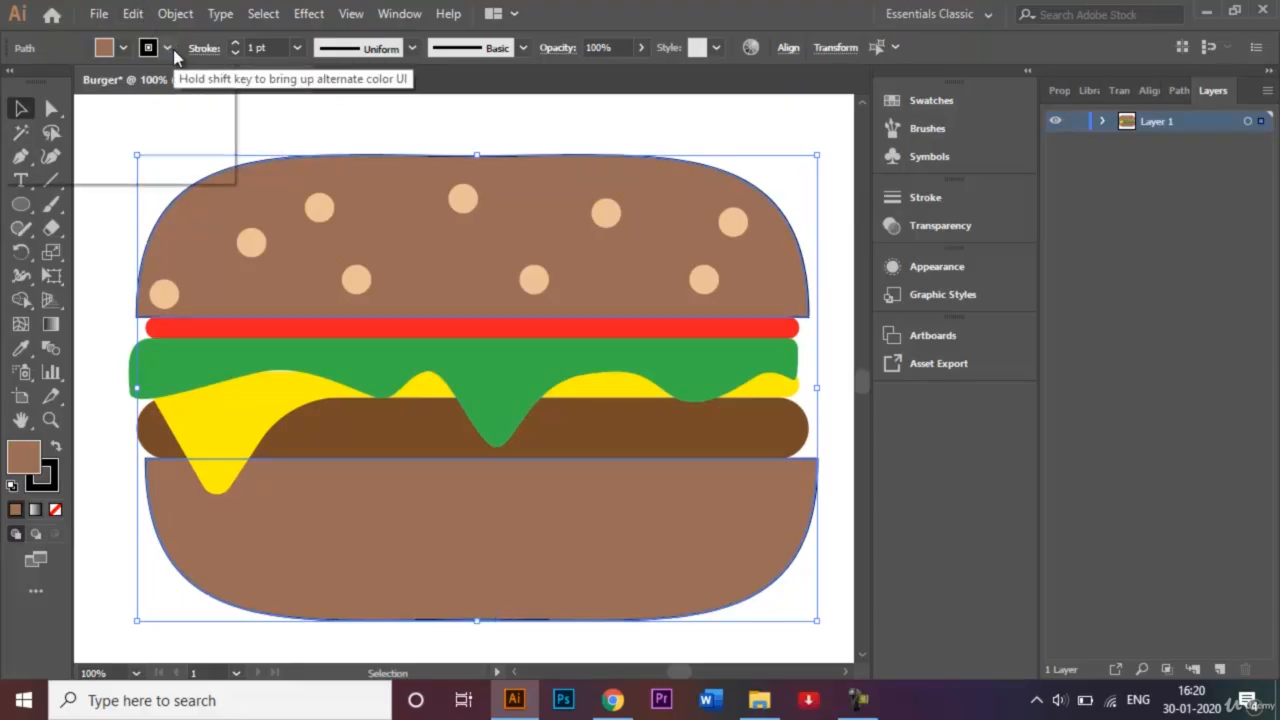
pyautogui.click(166, 47)
pyautogui.click(13, 82)
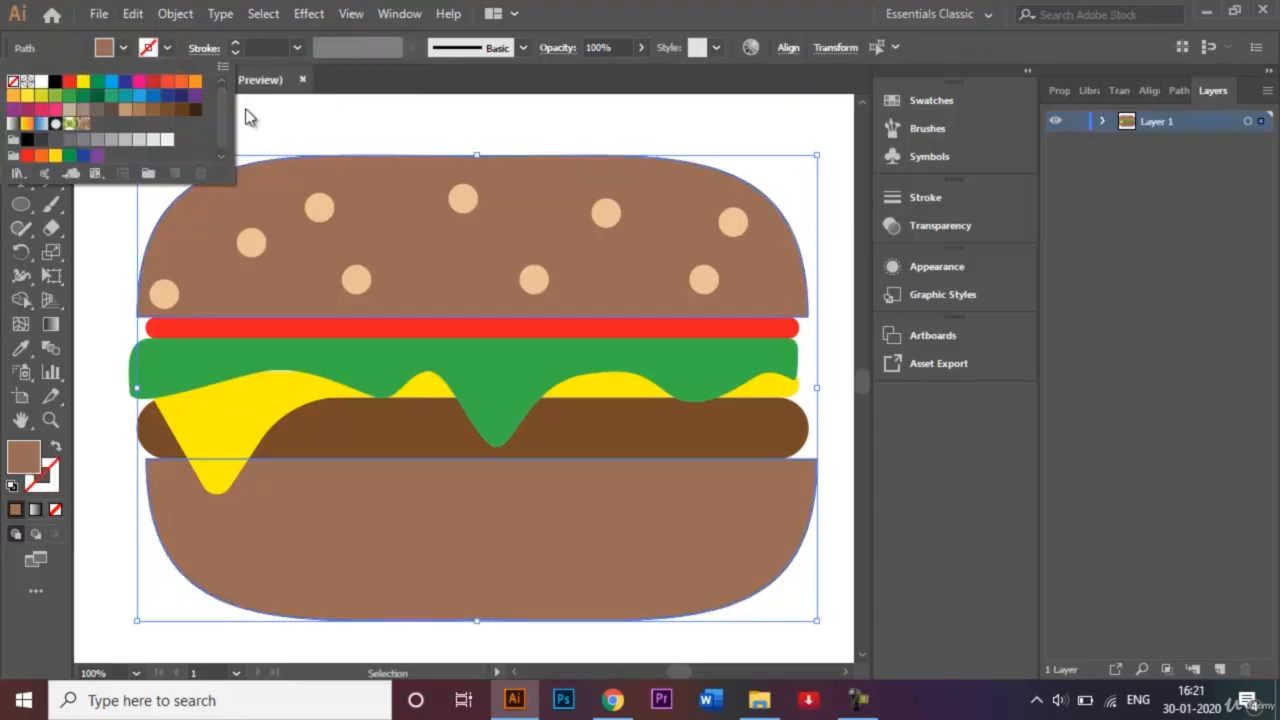
pyautogui.click(332, 129)
pyautogui.click(394, 131)
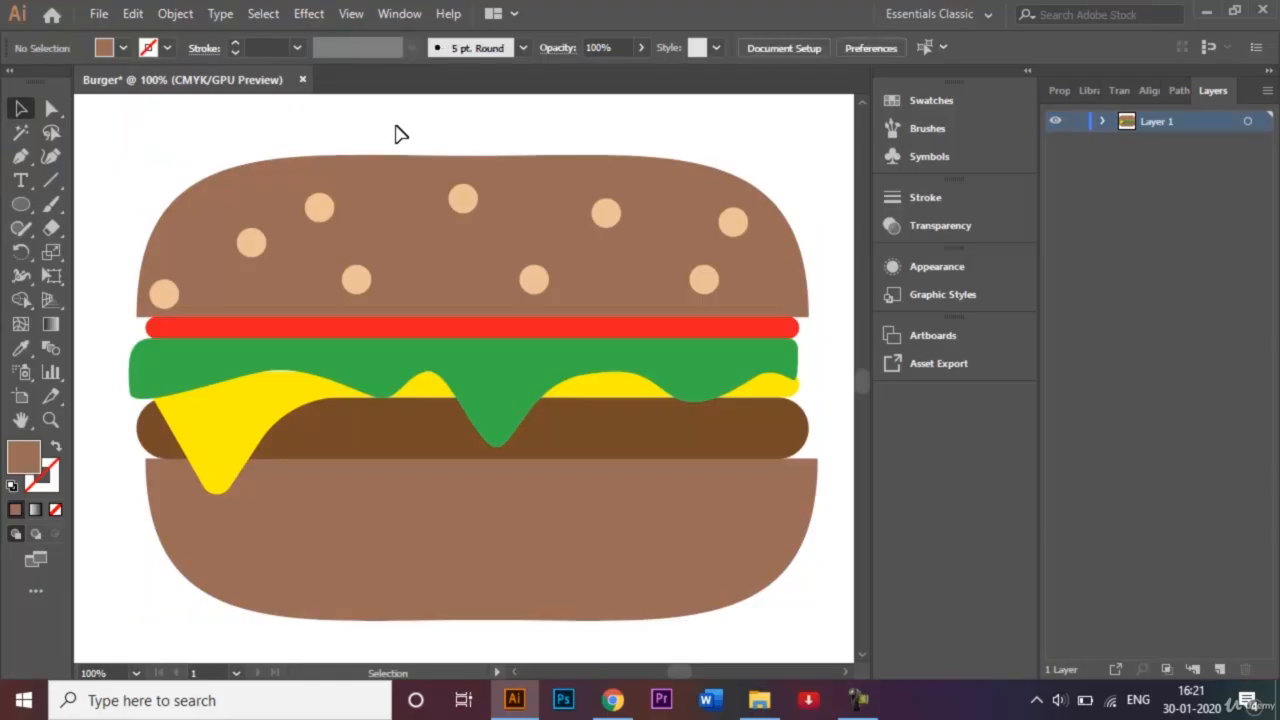
# Save the finished drawing as the Adobe Illustrator file Burger.ai, keeping the Illustrator CC version and default options.
pyautogui.hotkey('ctrl', '0')
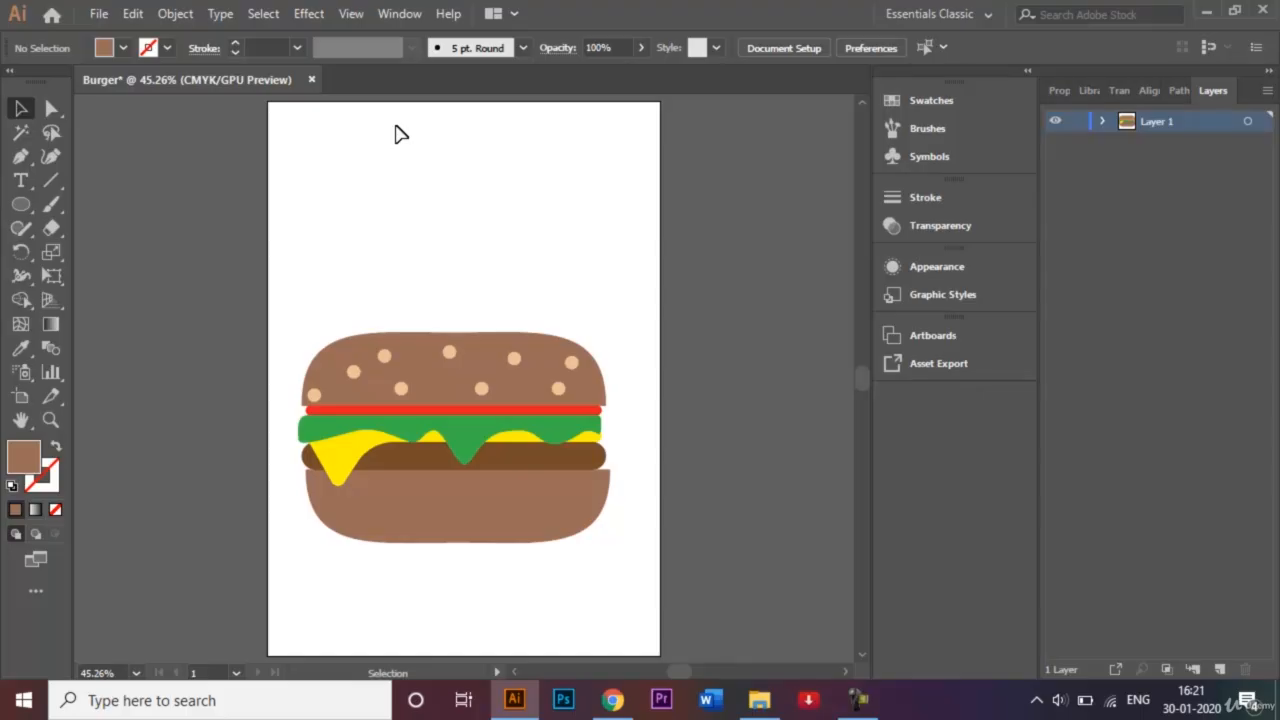
pyautogui.click(97, 14)
pyautogui.click(160, 206)
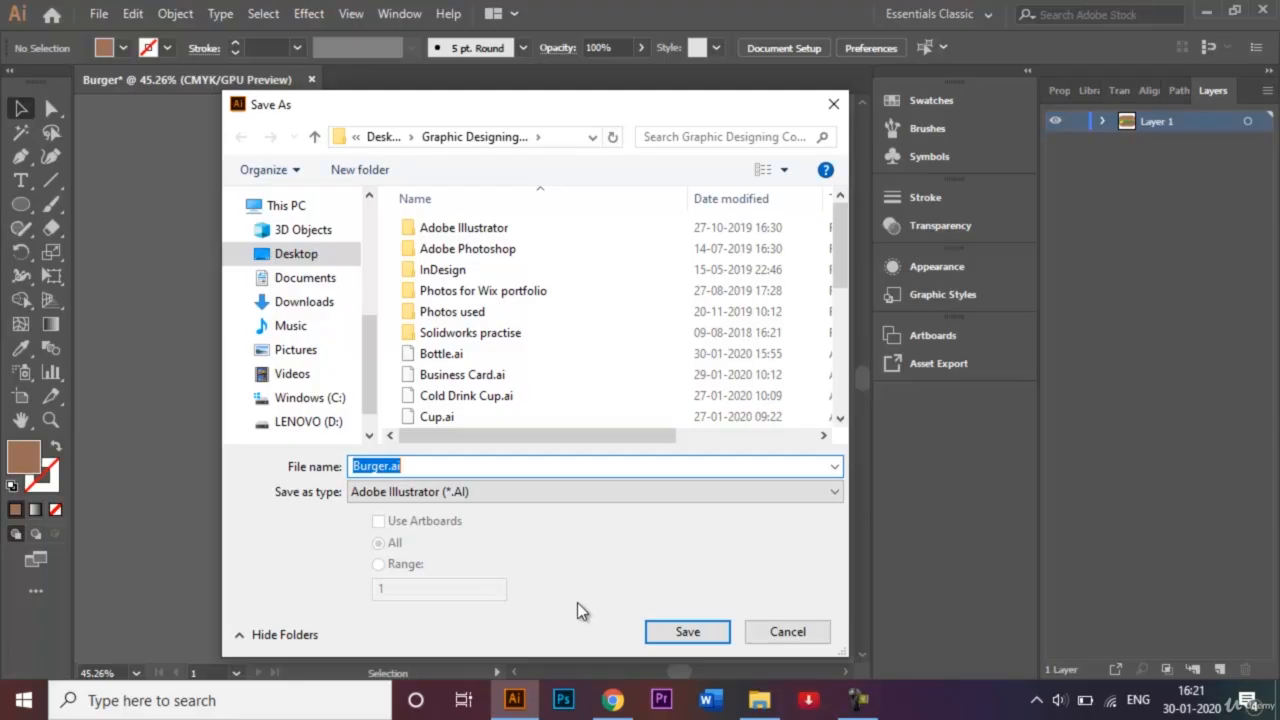
pyautogui.click(687, 632)
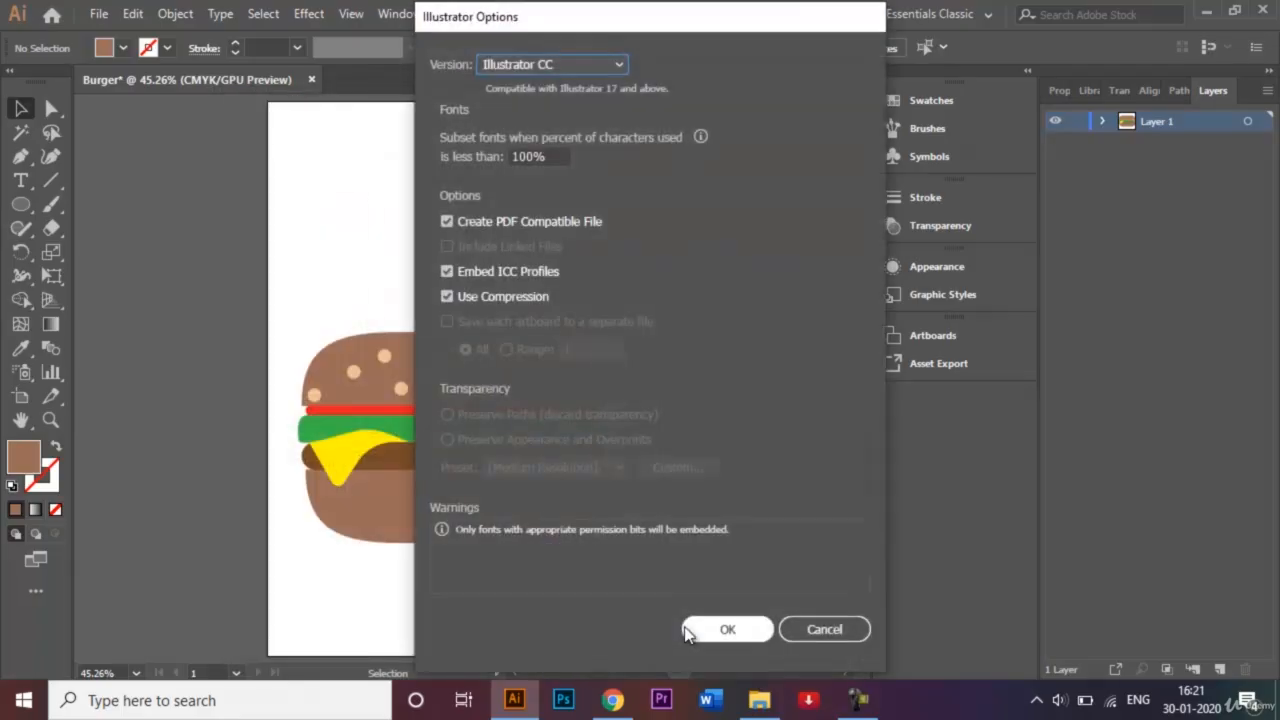
pyautogui.click(704, 631)
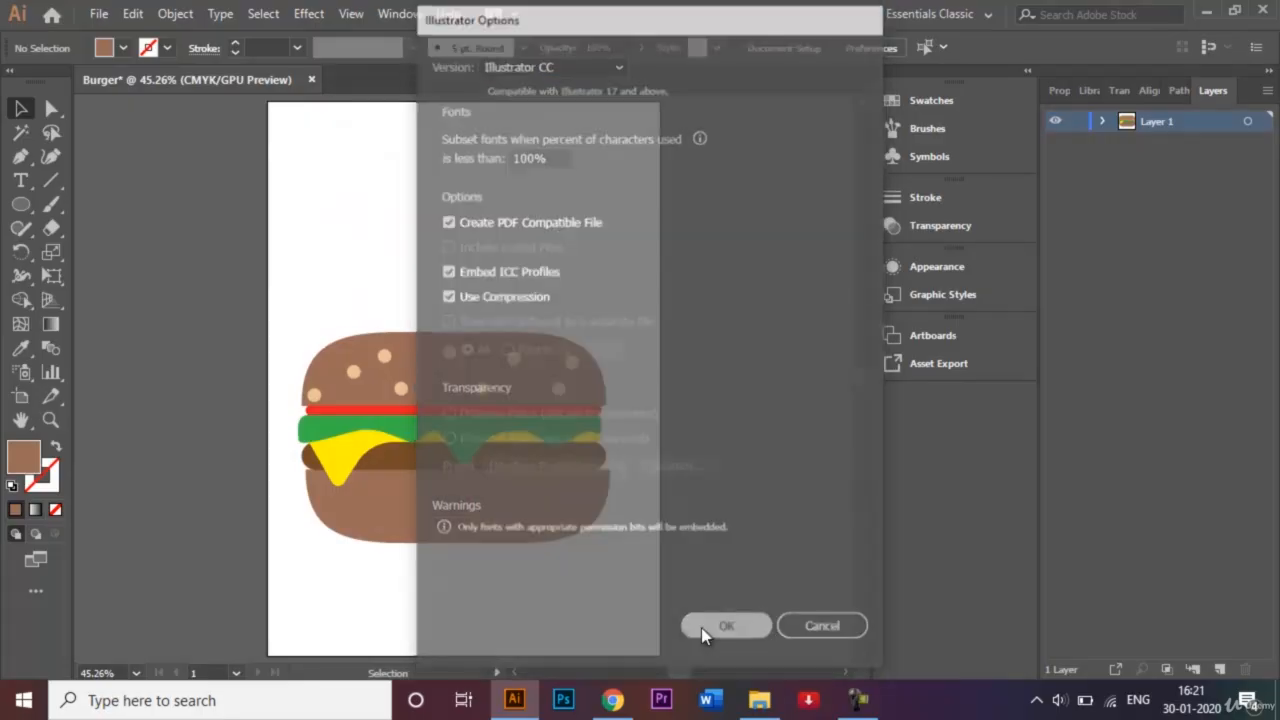